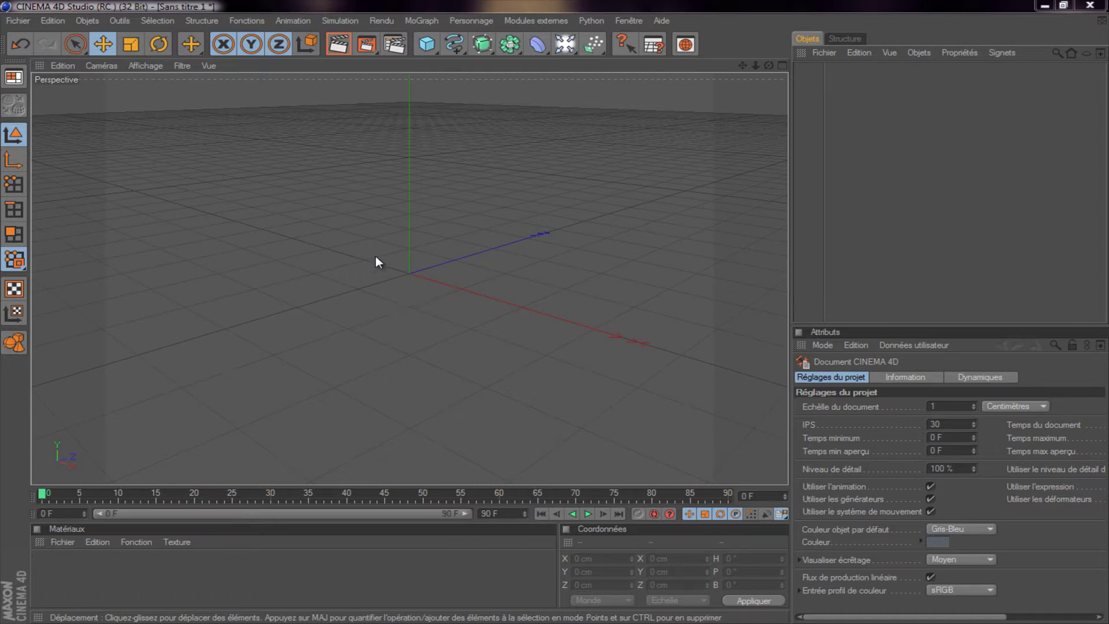
Set render output to the HDV/HDTV 720 29.97 preset (1280x720), rendering all frames 0–90
{"action": "left_click", "coordinate": [396, 48]}
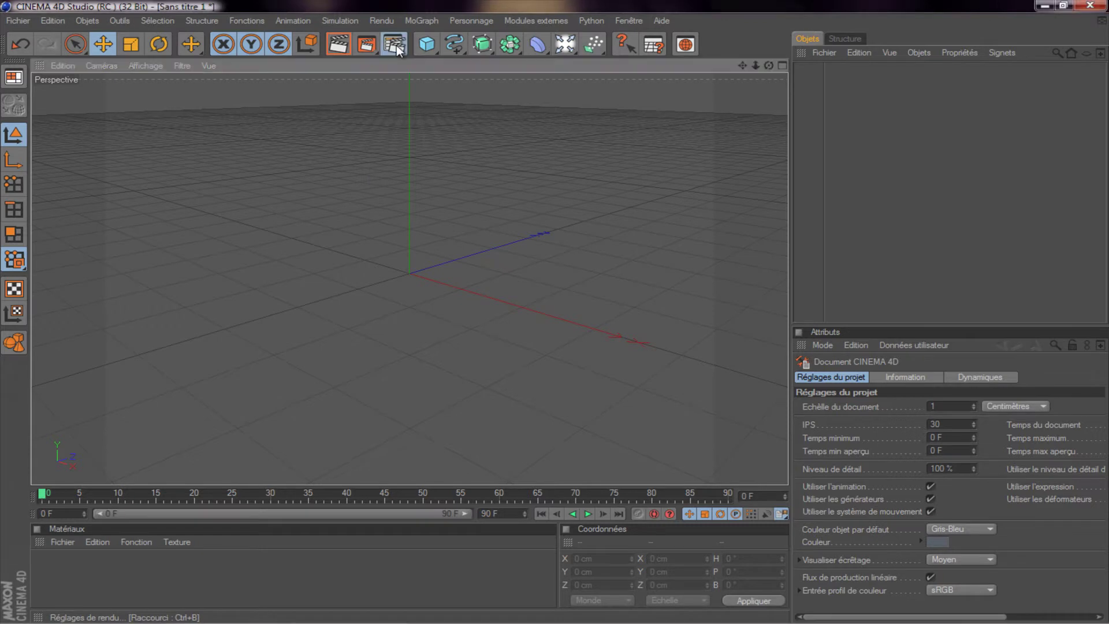
{"action": "left_click_drag", "start_coordinate": [440, 66], "coordinate": [408, 70]}
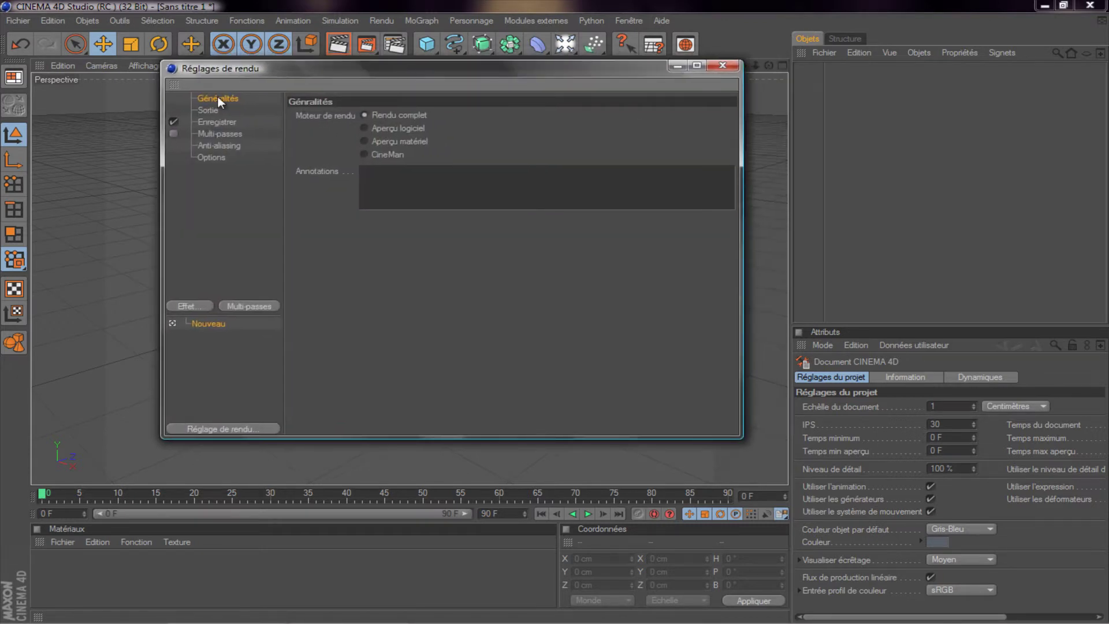
{"action": "left_click", "coordinate": [202, 111]}
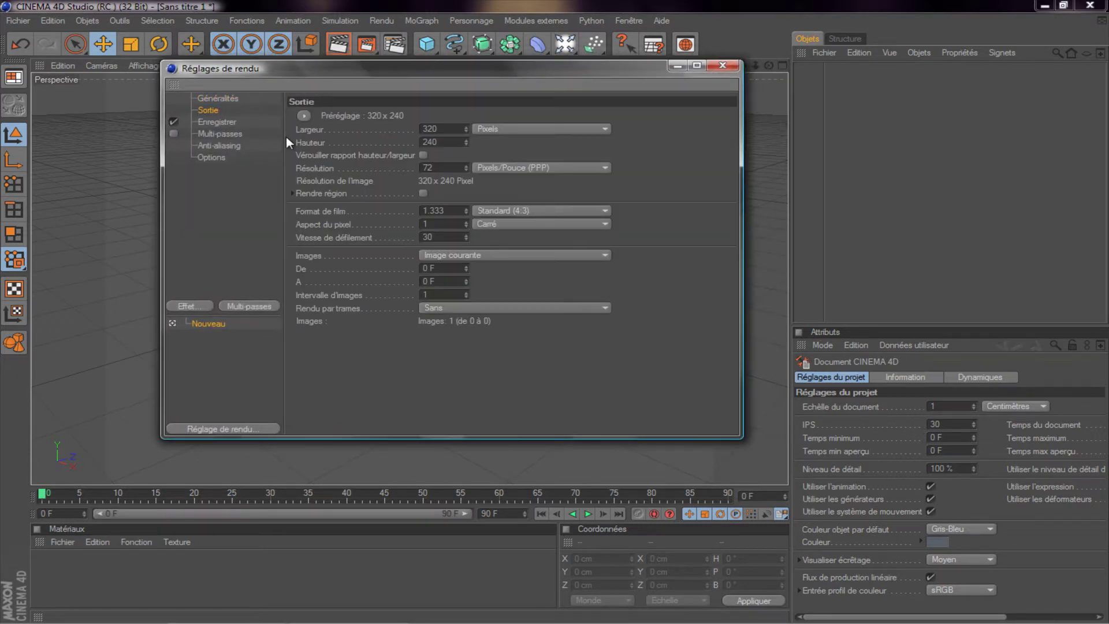
{"action": "left_click", "coordinate": [300, 116]}
{"action": "mouse_move", "coordinate": [342, 155]}
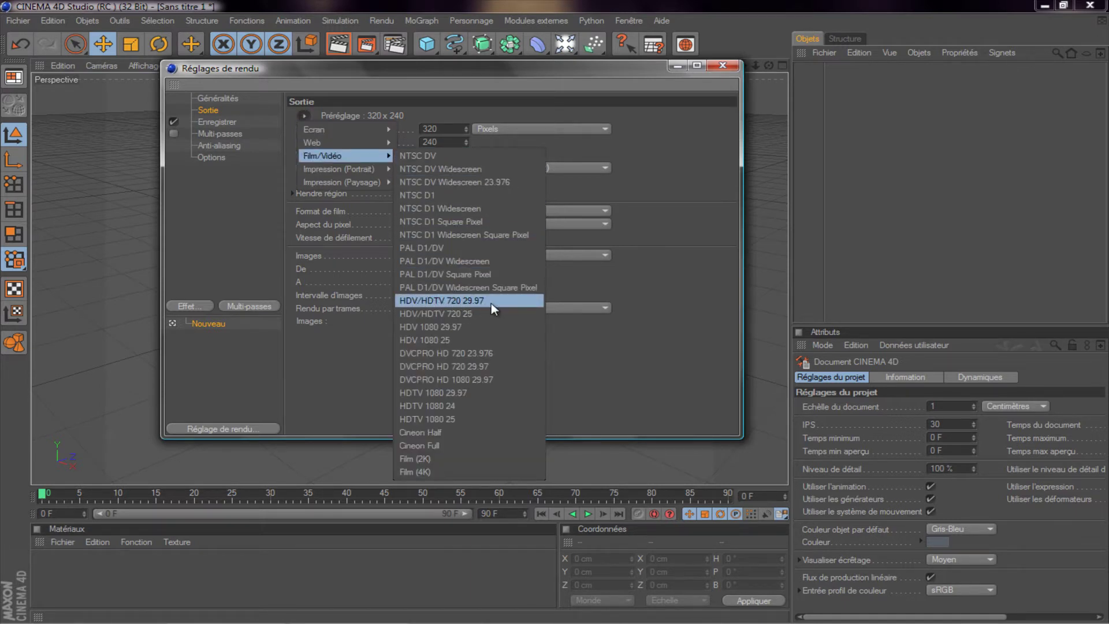
{"action": "left_click", "coordinate": [491, 303]}
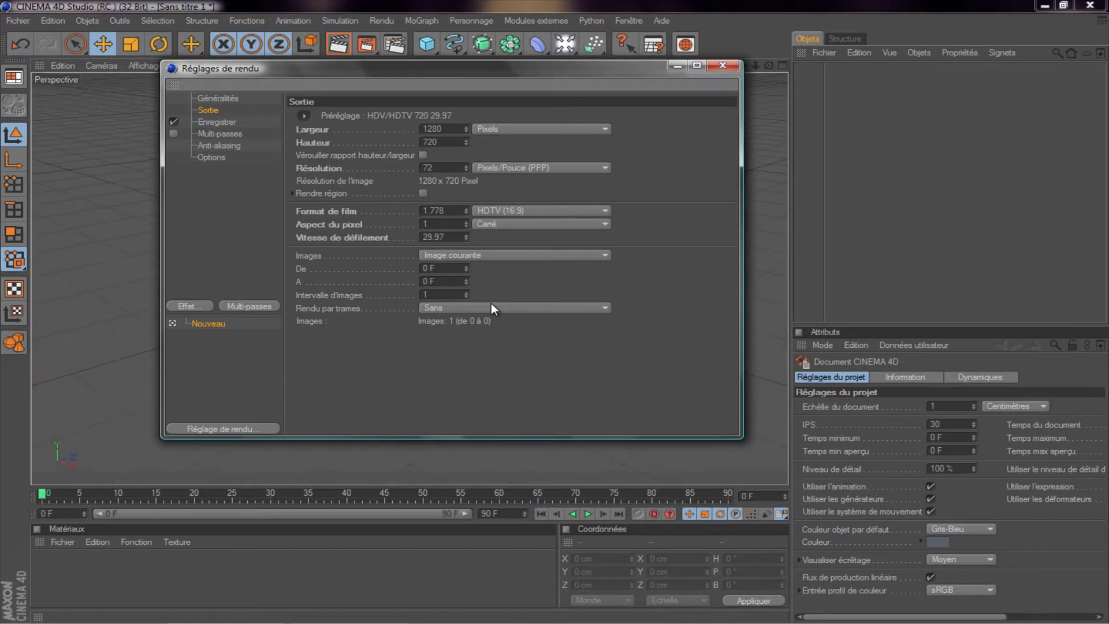
{"action": "left_click", "coordinate": [601, 255]}
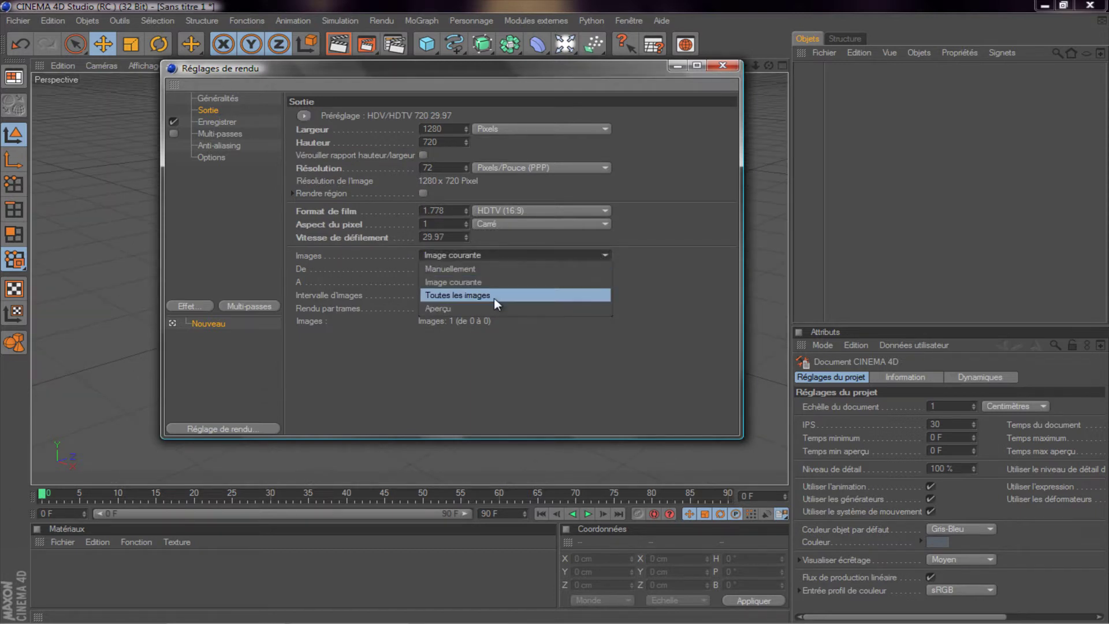
{"action": "left_click", "coordinate": [494, 297]}
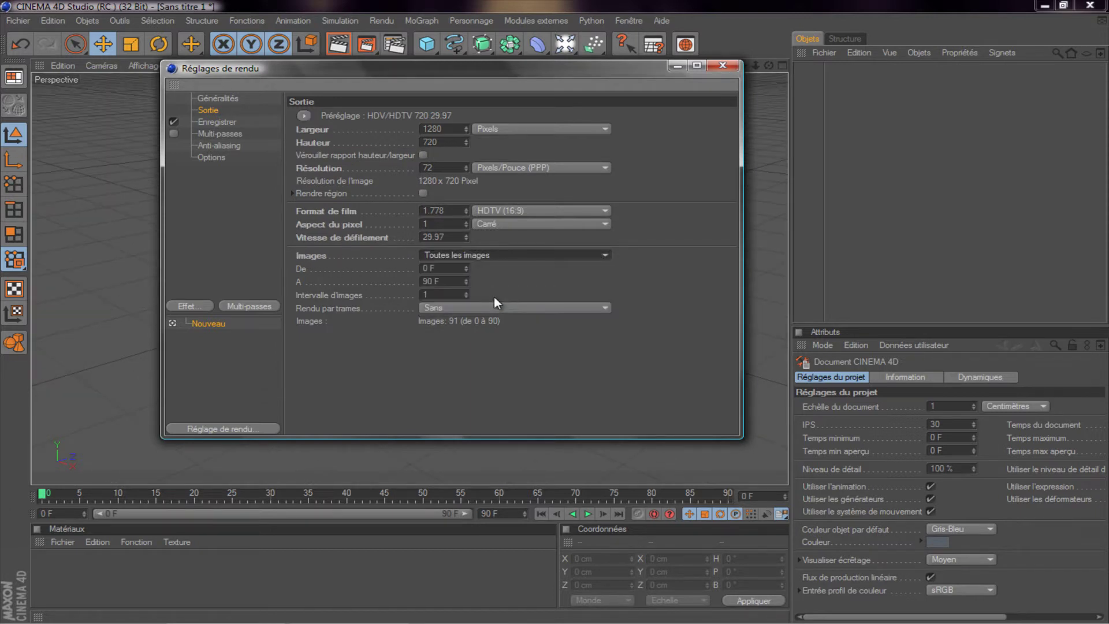
{"action": "left_click", "coordinate": [206, 122]}
Save the render to 'tuto intro' on the Desktop in Film AVI format
{"action": "left_click", "coordinate": [717, 141]}
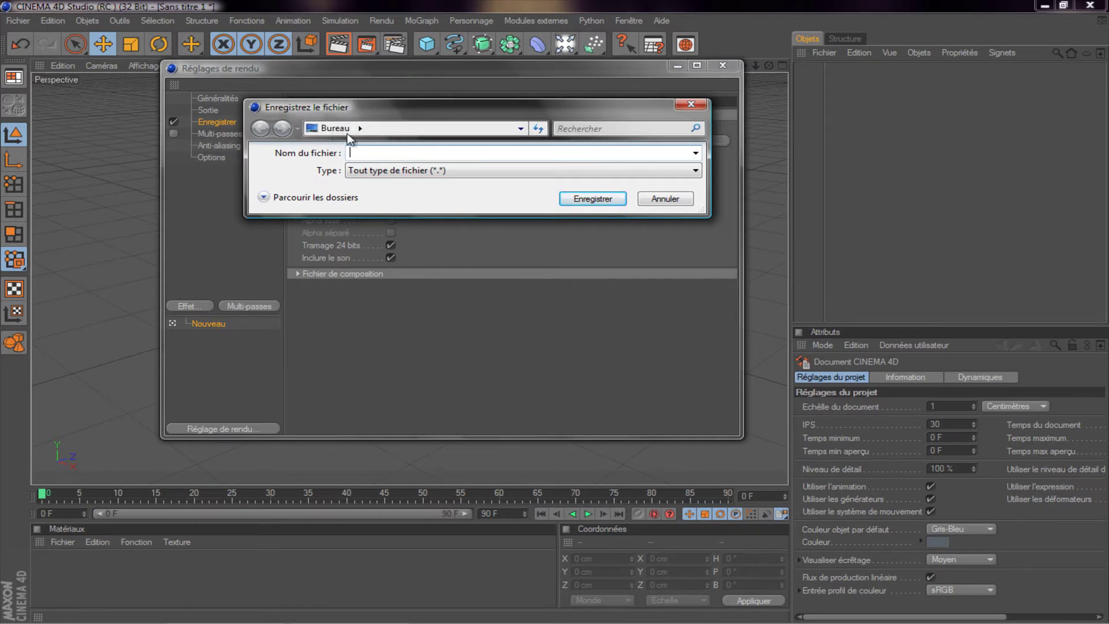
{"action": "type", "text": "tut"}
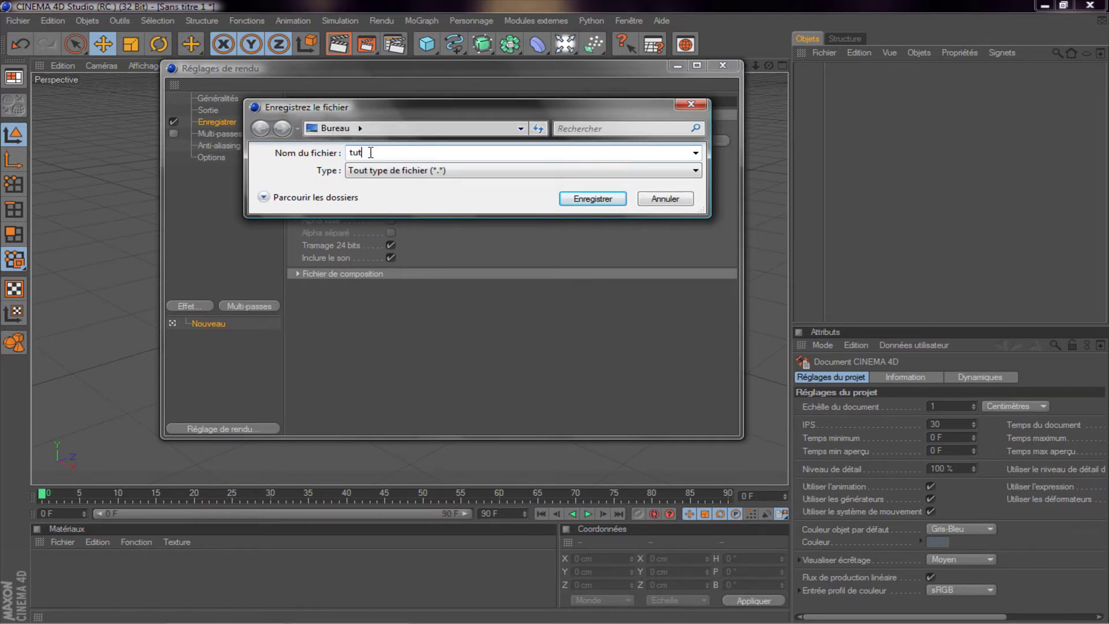
{"action": "type", "text": "o intro"}
{"action": "left_click", "coordinate": [594, 199]}
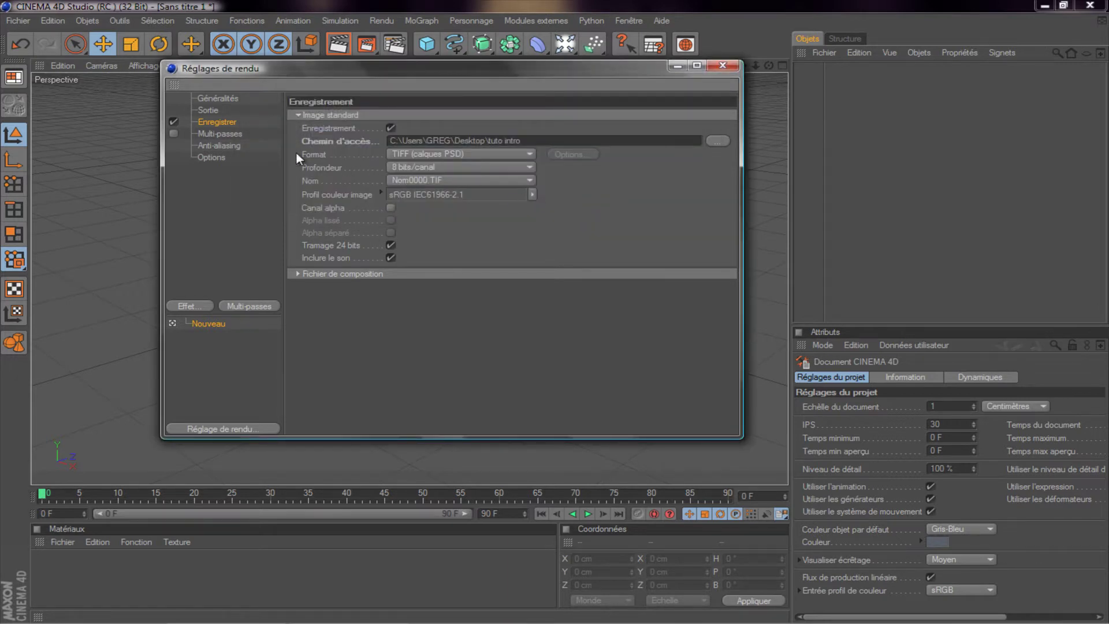
{"action": "left_click", "coordinate": [528, 154]}
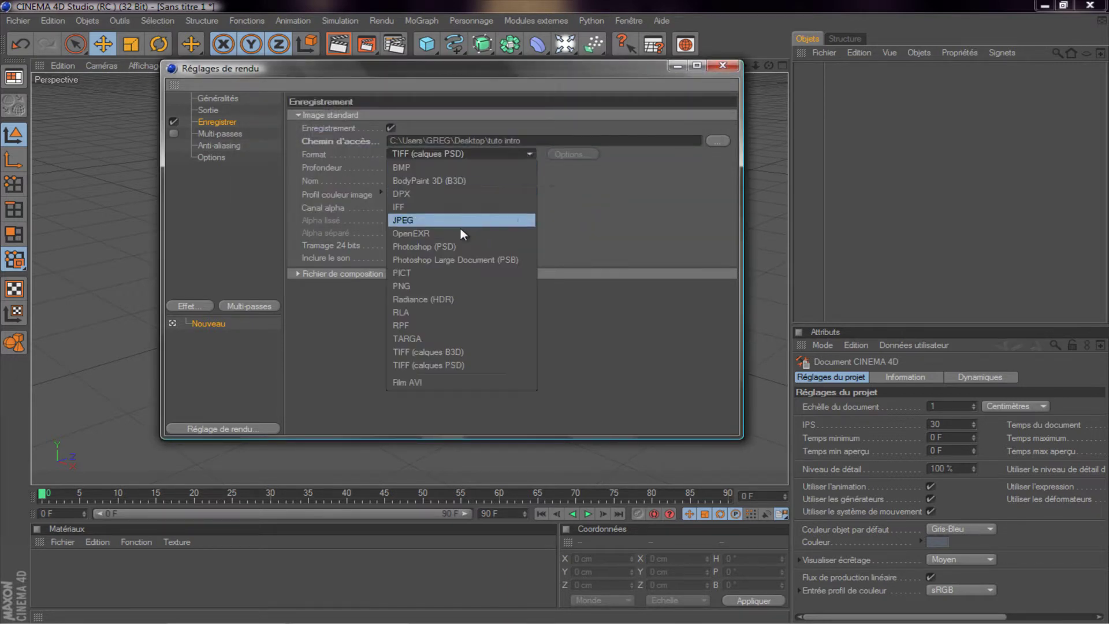
{"action": "left_click", "coordinate": [439, 378]}
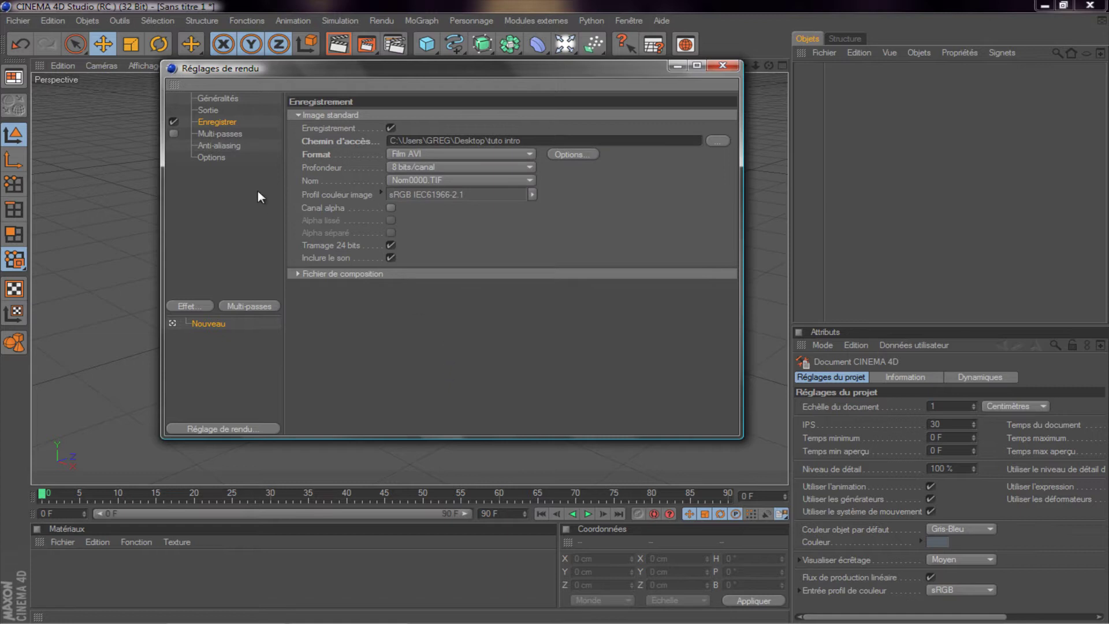
{"action": "left_click", "coordinate": [228, 134]}
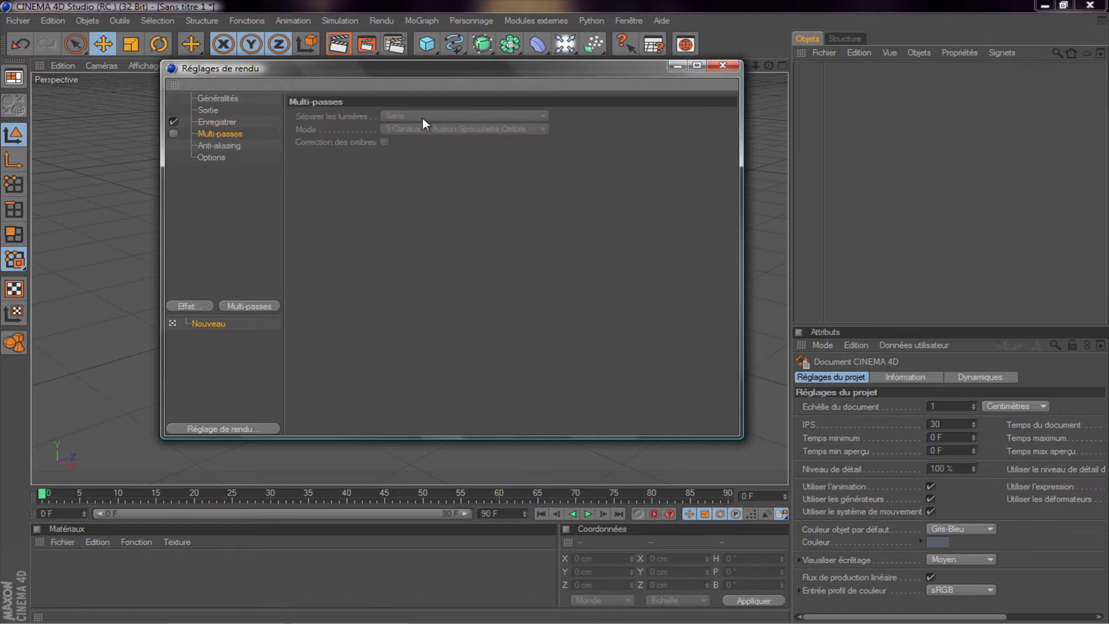
Set anti-aliasing to Au mieux with a 2x2 maximum level, then close Render Settings
{"action": "left_click", "coordinate": [203, 144]}
{"action": "left_click", "coordinate": [504, 116]}
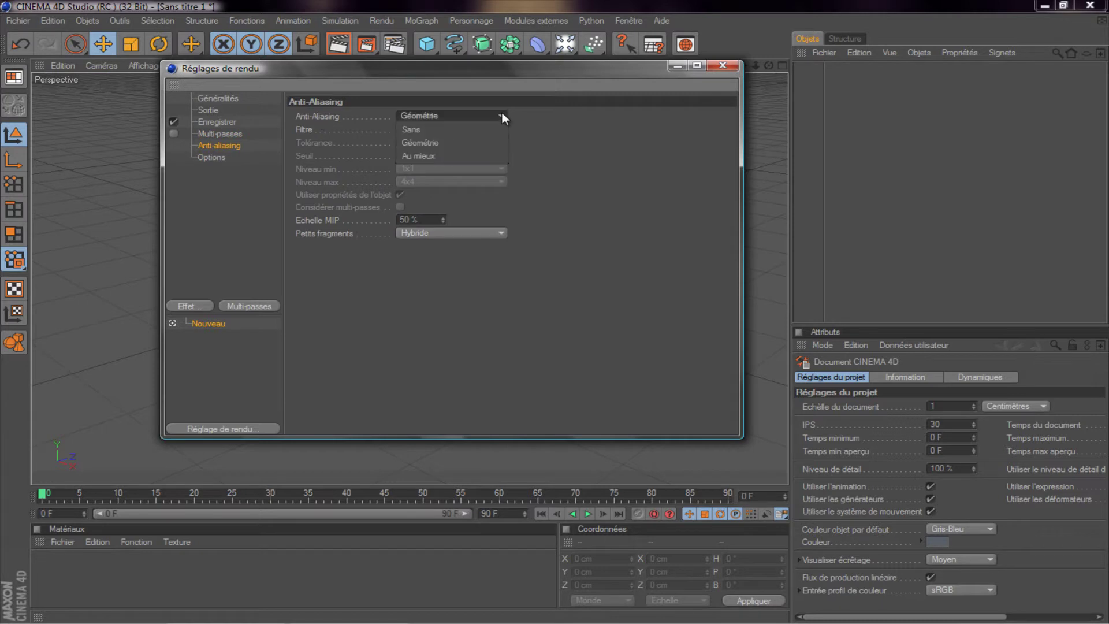
{"action": "left_click", "coordinate": [428, 155]}
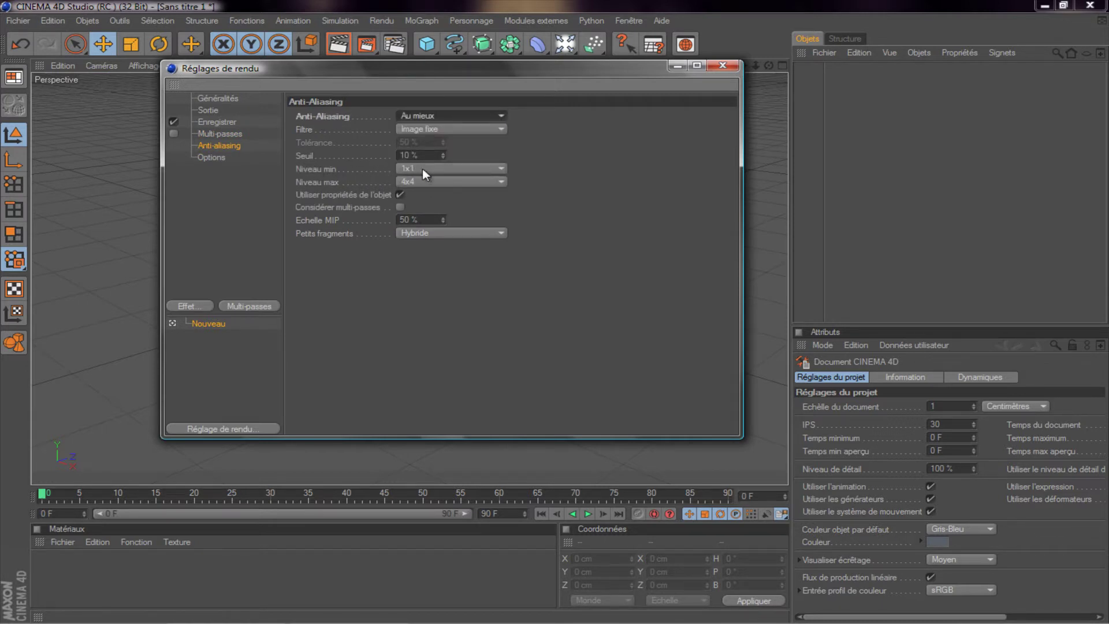
{"action": "left_click", "coordinate": [489, 181]}
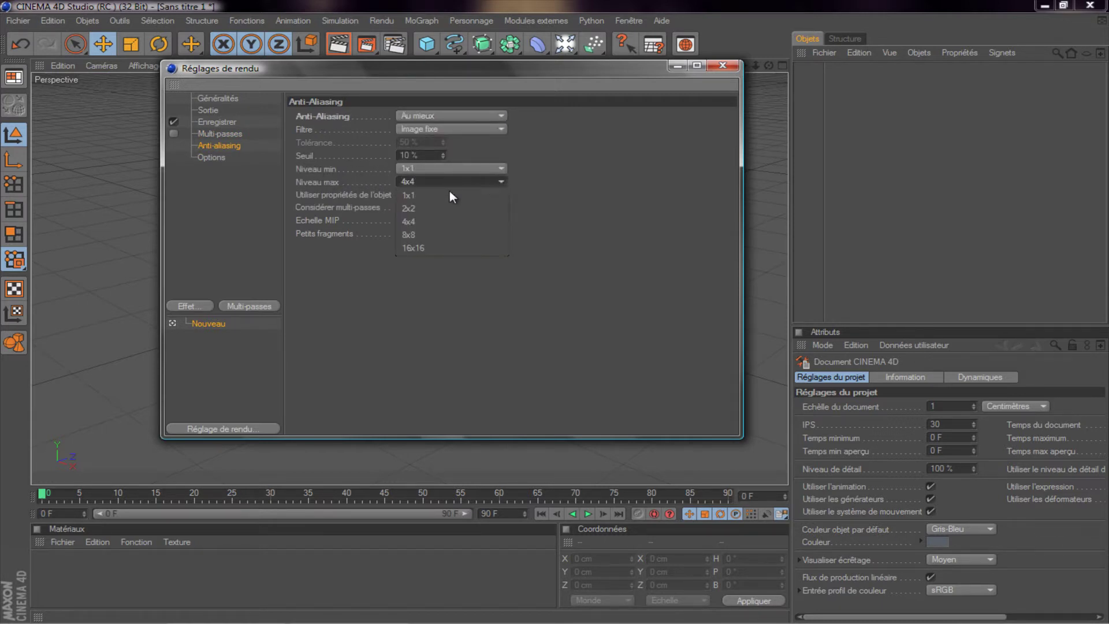
{"action": "left_click", "coordinate": [427, 212]}
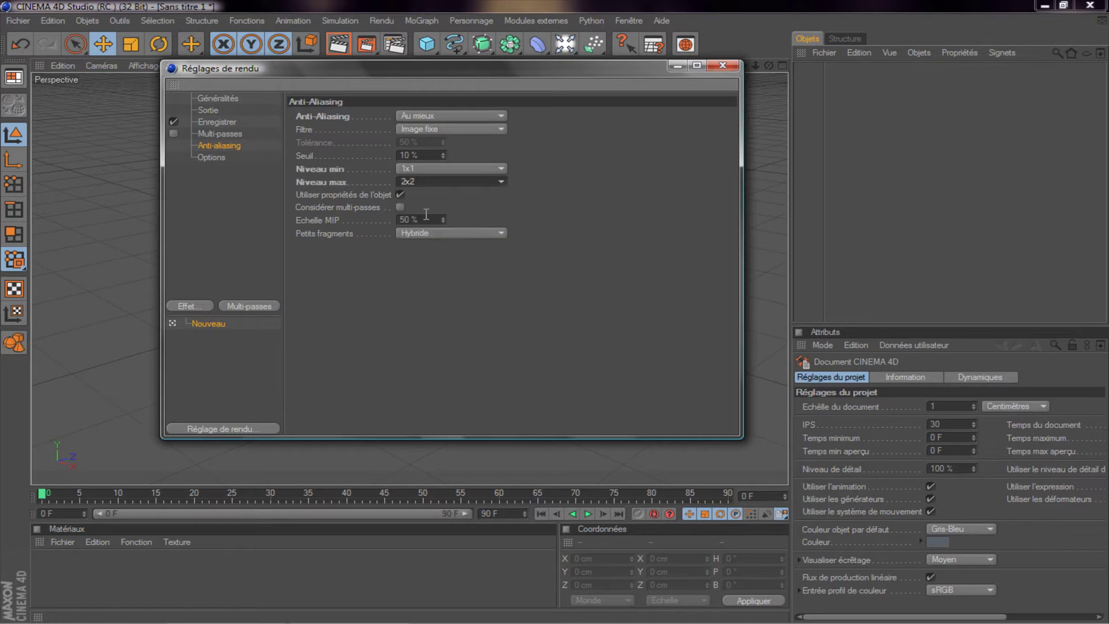
{"action": "left_click", "coordinate": [210, 158]}
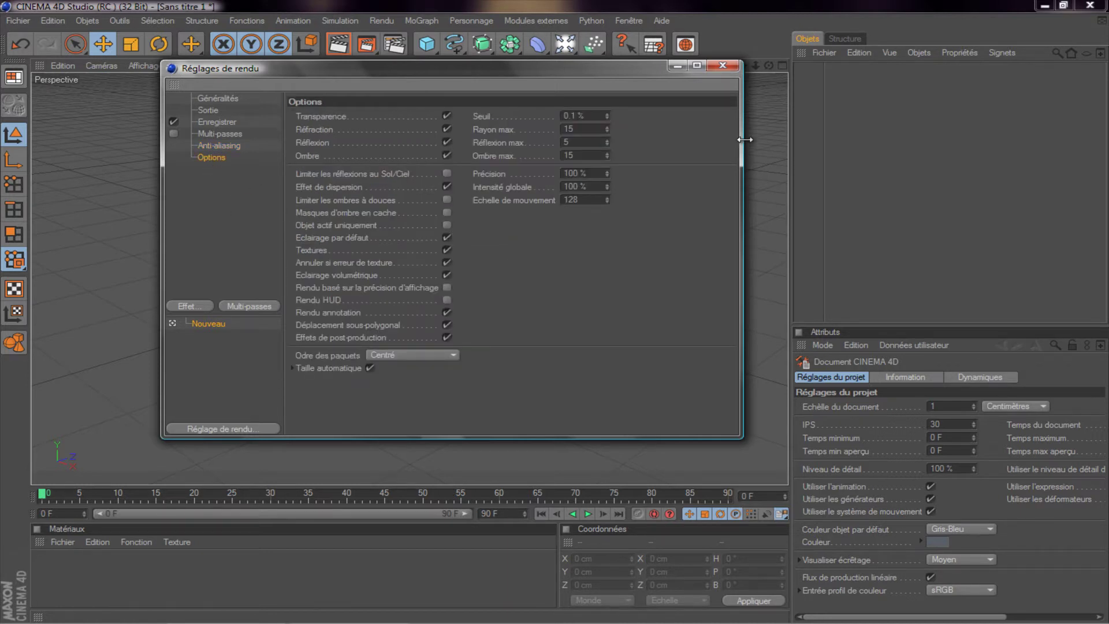
{"action": "left_click", "coordinate": [724, 66]}
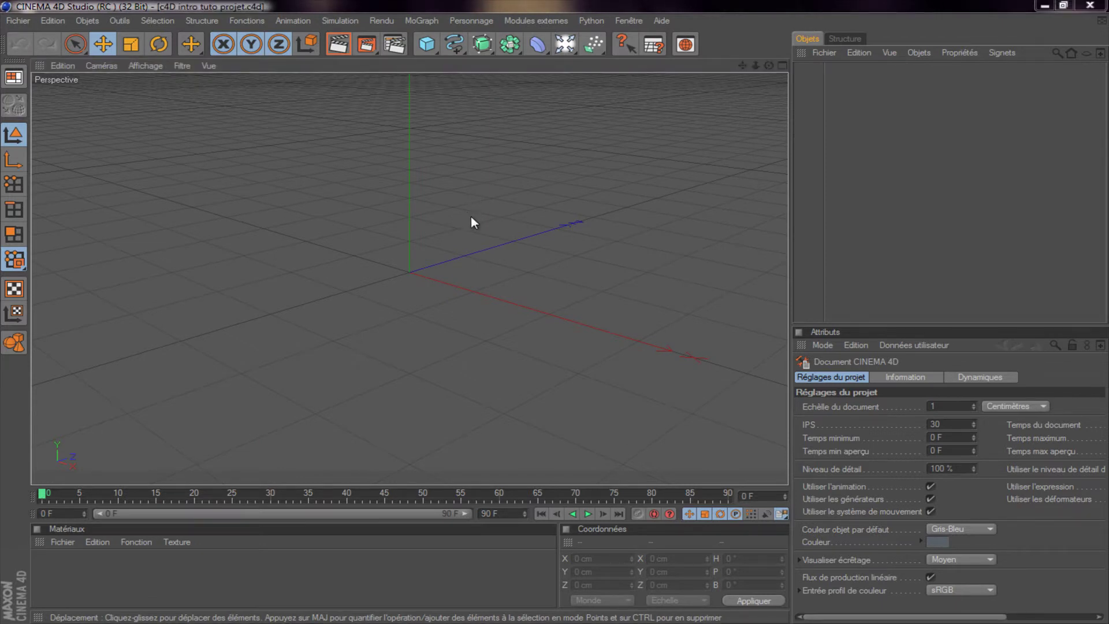
Add a Sol floor object and give it a body dynamics tag
{"action": "left_click", "coordinate": [83, 20]}
{"action": "mouse_move", "coordinate": [104, 171]}
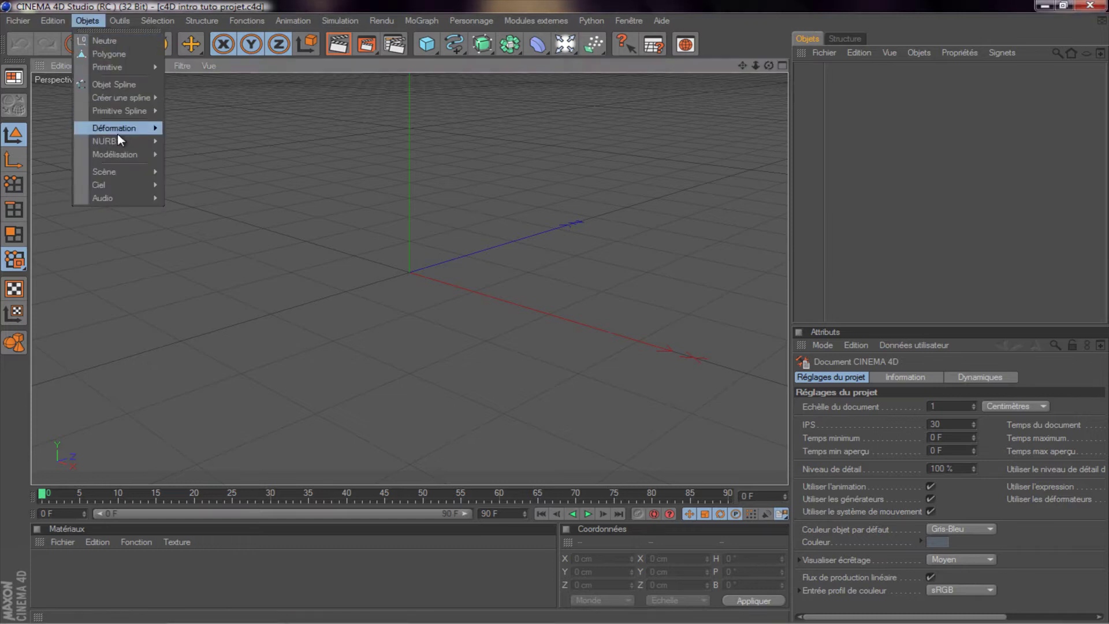
{"action": "left_click", "coordinate": [203, 304]}
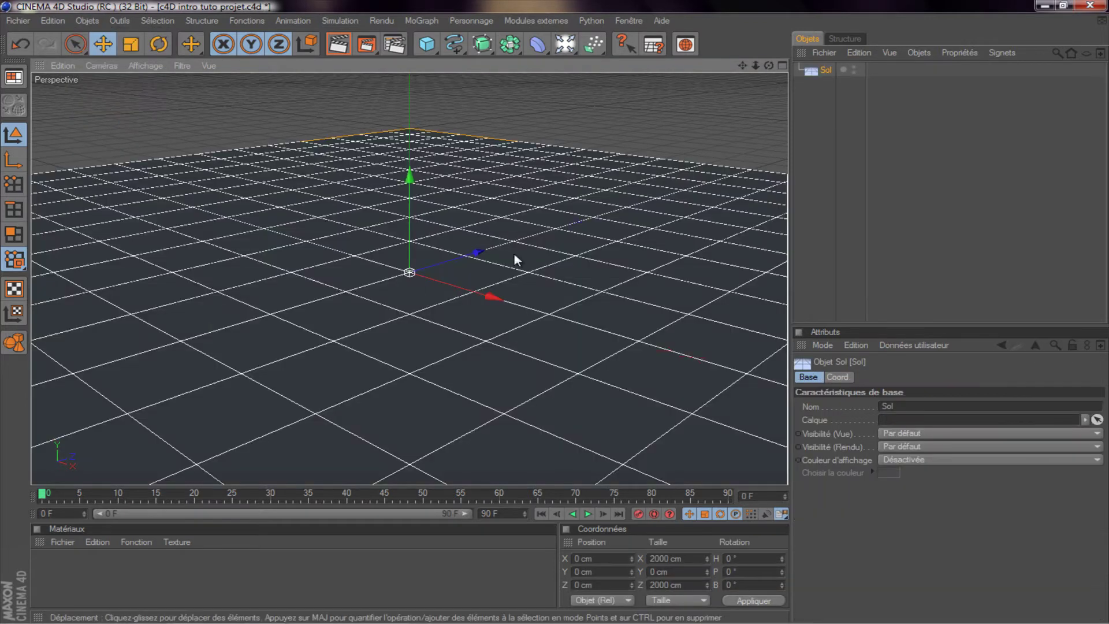
{"action": "right_click", "coordinate": [824, 69]}
{"action": "mouse_move", "coordinate": [886, 104]}
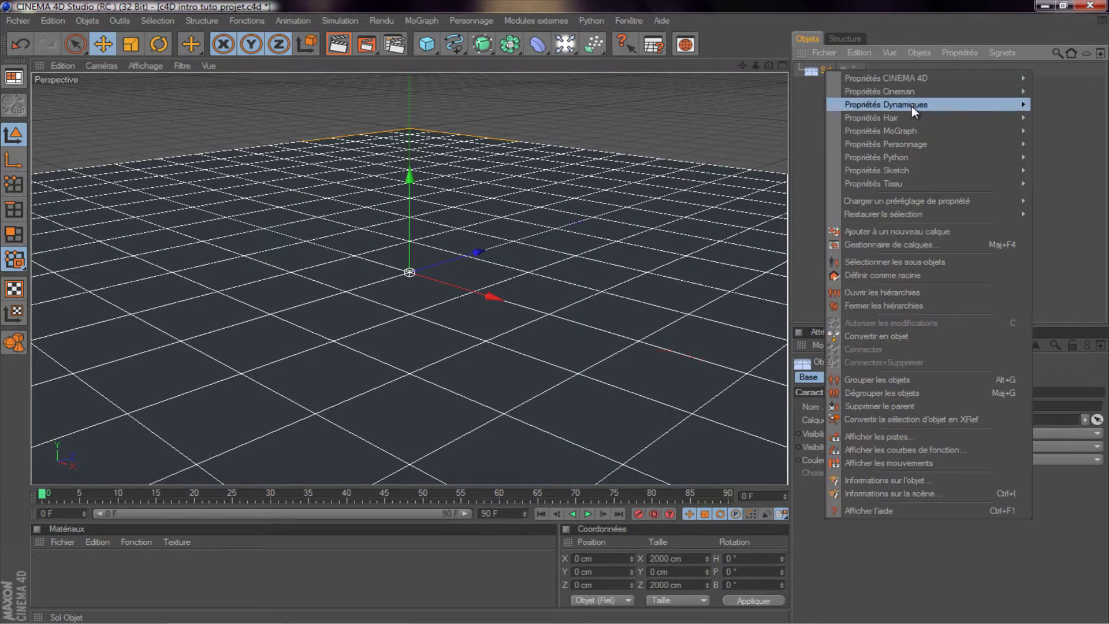
{"action": "left_click", "coordinate": [807, 104]}
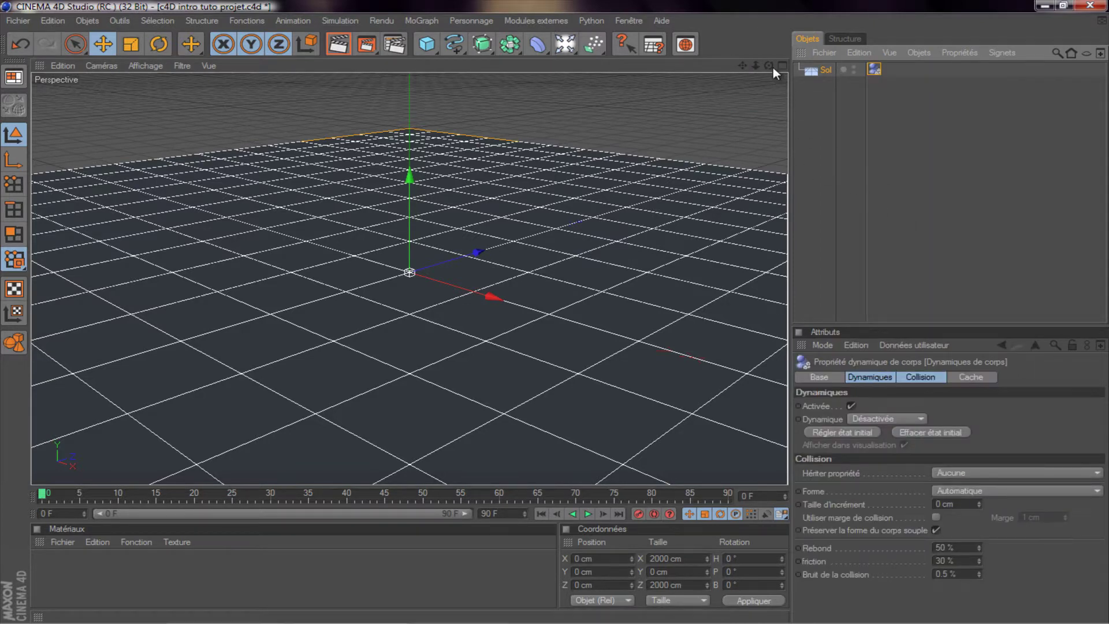
{"action": "mouse_move", "coordinate": [771, 66]}
{"action": "left_mouse_down"}
{"action": "mouse_move", "coordinate": [545, 316]}
{"action": "mouse_move", "coordinate": [514, 315]}
{"action": "left_mouse_up"}
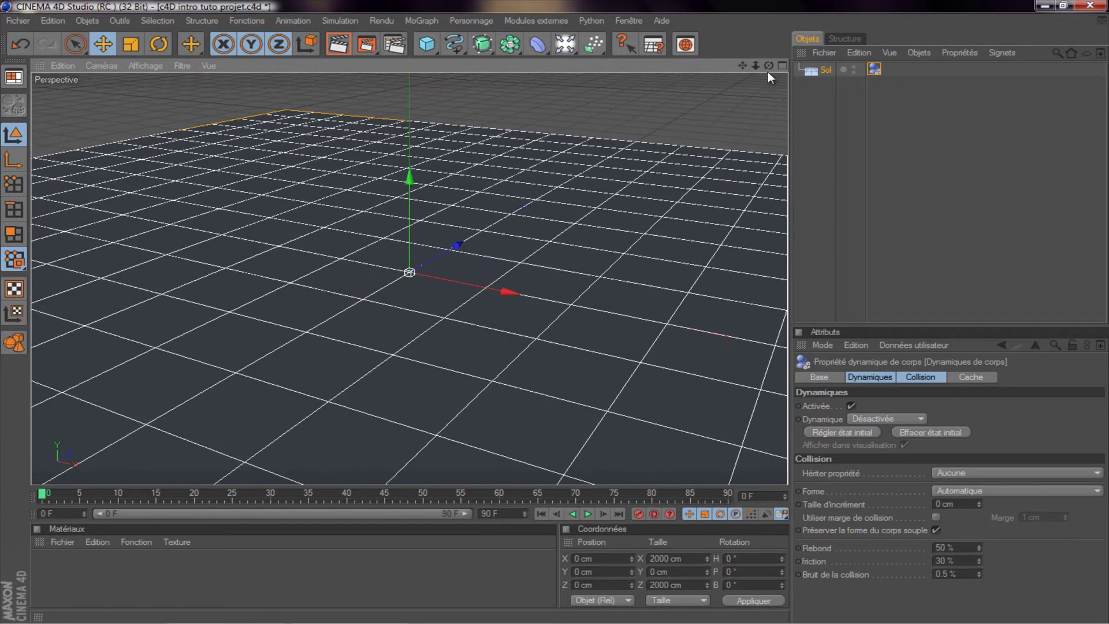
Add a particle emitter and set its rotation P to 90°
{"action": "left_click", "coordinate": [592, 43]}
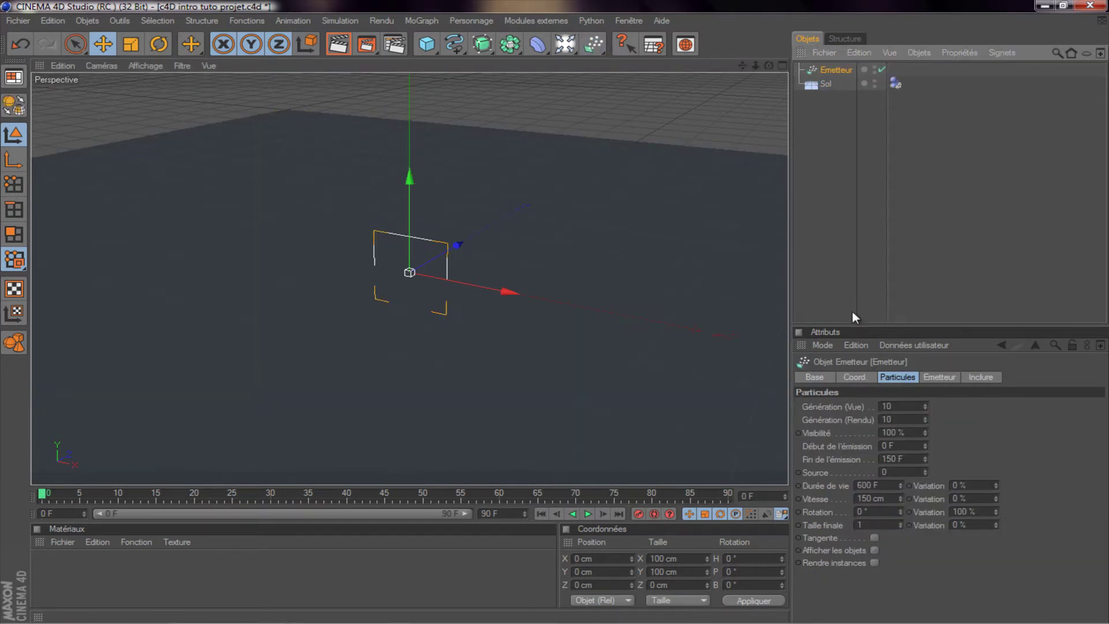
{"action": "left_click", "coordinate": [854, 377]}
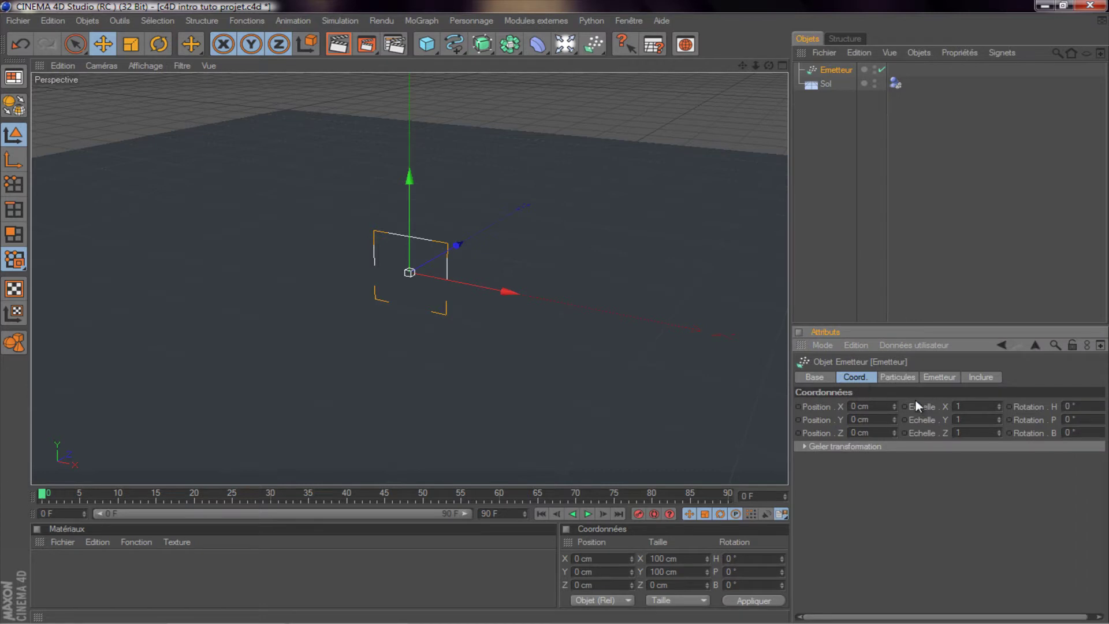
{"action": "left_click", "coordinate": [1066, 420]}
{"action": "type", "text": "90"}
{"action": "left_click", "coordinate": [897, 375]}
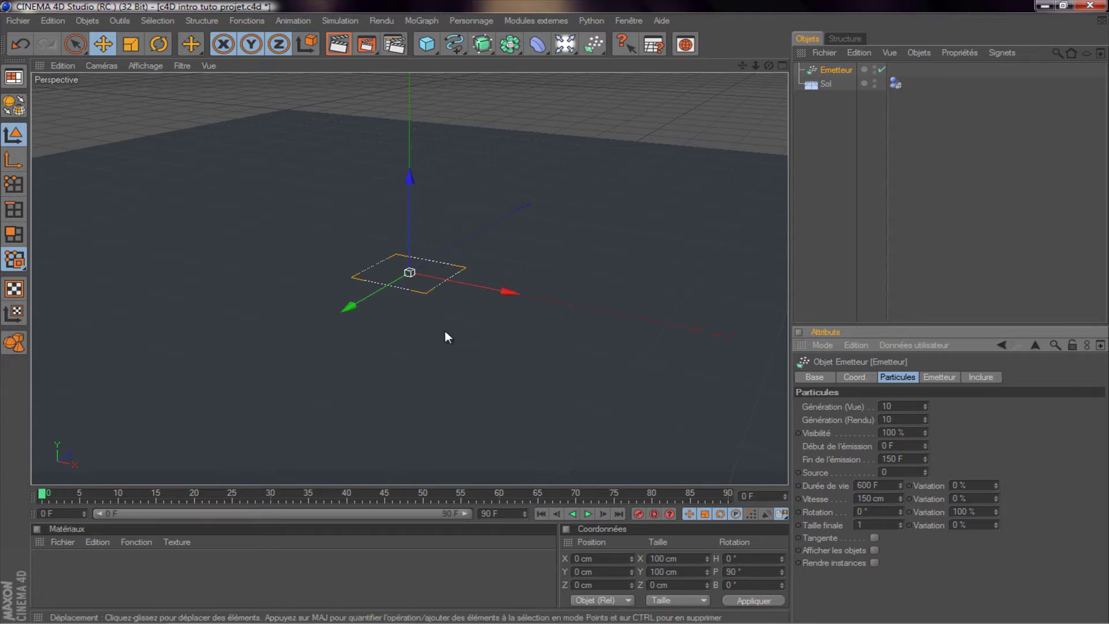
Set the emitter's viewport birthrate to 25 and increase the particles' end-size variation
{"action": "double_click", "coordinate": [892, 408]}
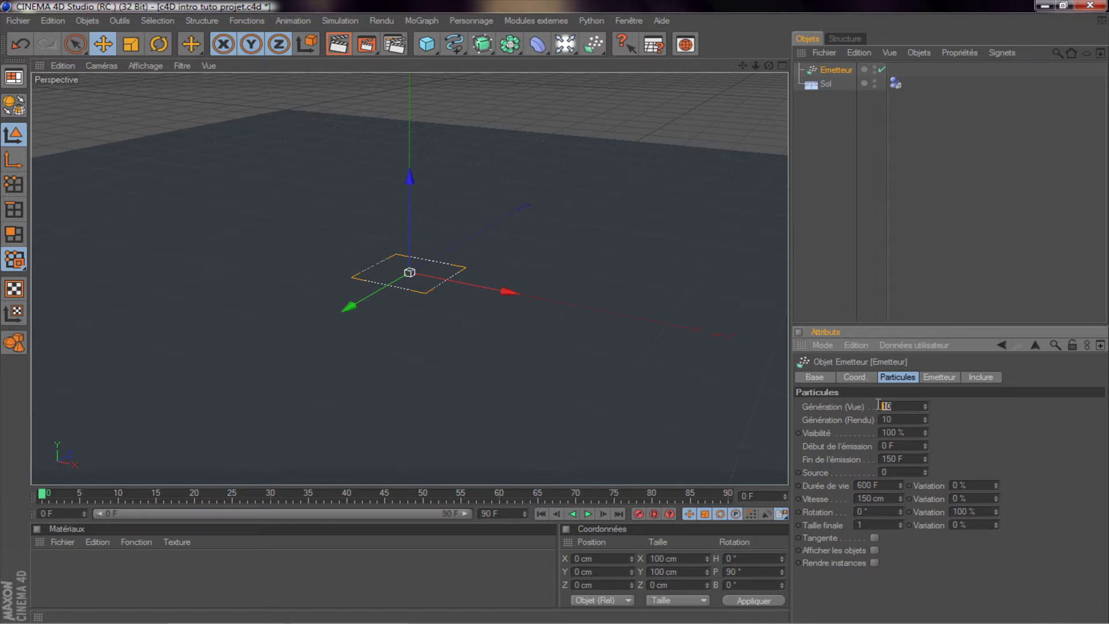
{"action": "type", "text": "25"}
{"action": "left_click", "coordinate": [894, 419]}
{"action": "left_click", "coordinate": [996, 522]}
{"action": "left_click_drag", "start_coordinate": [995, 527], "coordinate": [995, 526]}
Make the emitter 250 × 250 cm and raise it about 25 cm above the floor
{"action": "left_click", "coordinate": [949, 379]}
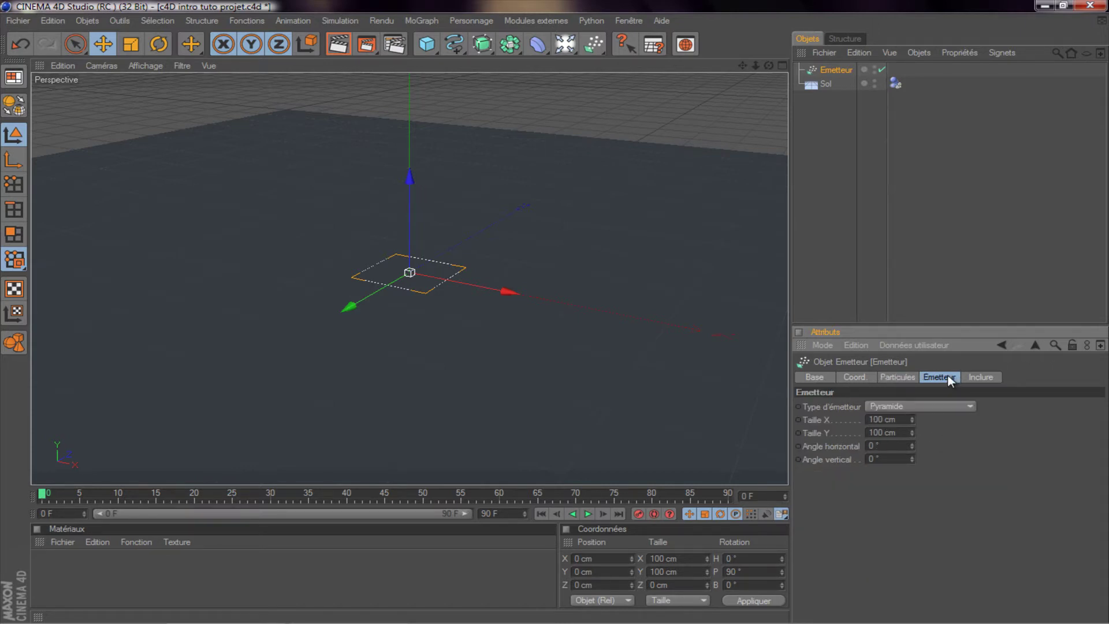
{"action": "double_click", "coordinate": [875, 420]}
{"action": "type", "text": "25"}
{"action": "key", "text": "Tab"}
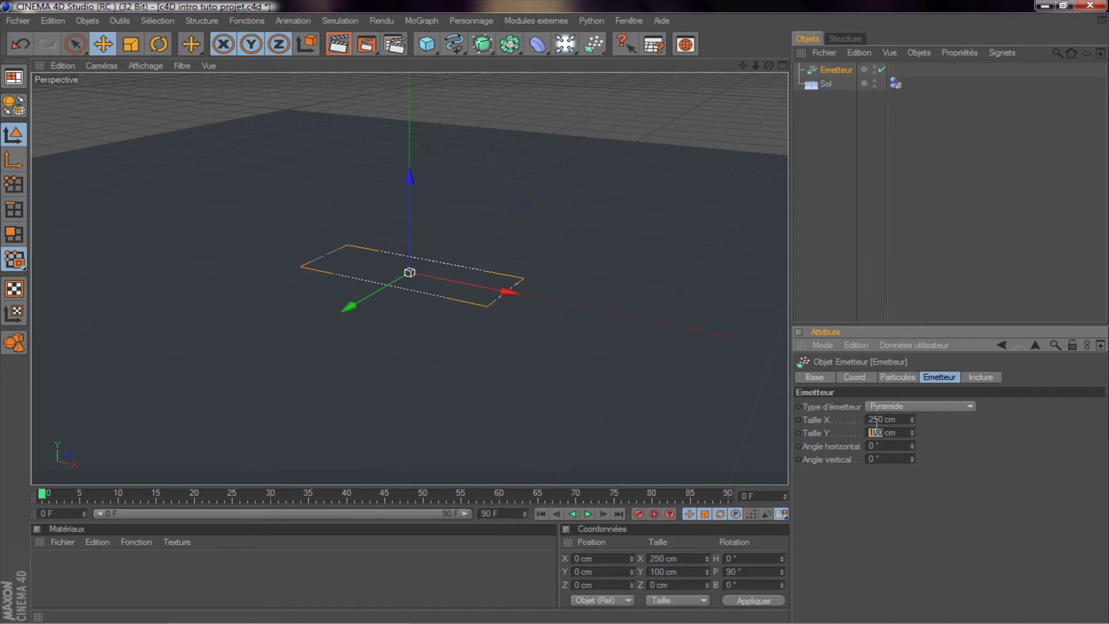
{"action": "type", "text": "25"}
{"action": "type", "text": "0"}
{"action": "key", "text": "Return"}
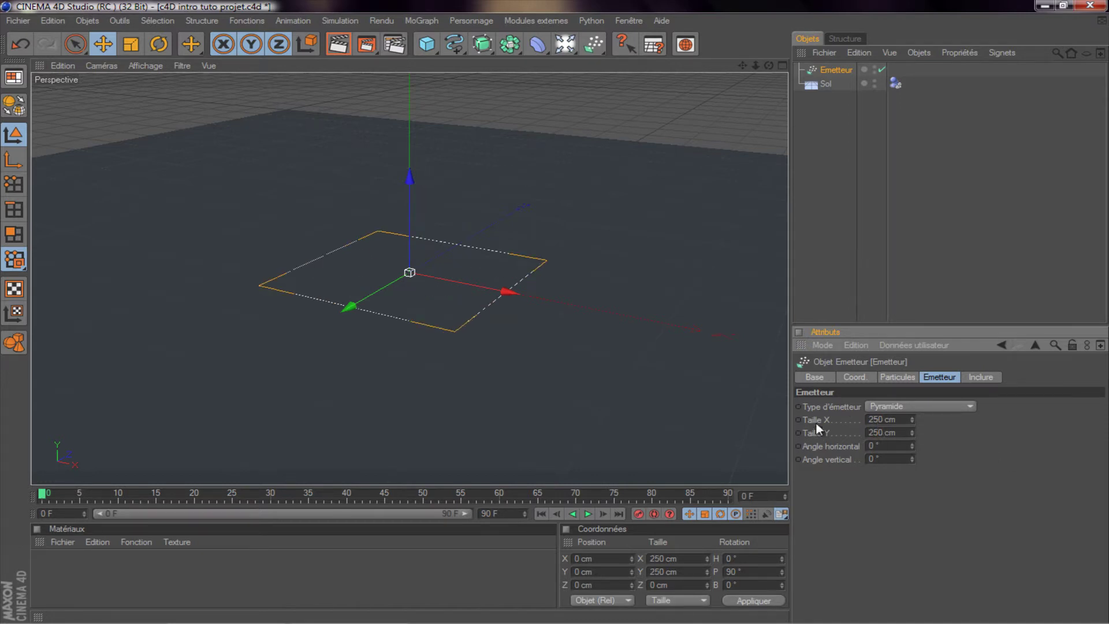
{"action": "left_click_drag", "start_coordinate": [417, 199], "coordinate": [556, 315]}
{"action": "left_click_drag", "start_coordinate": [769, 64], "coordinate": [558, 304]}
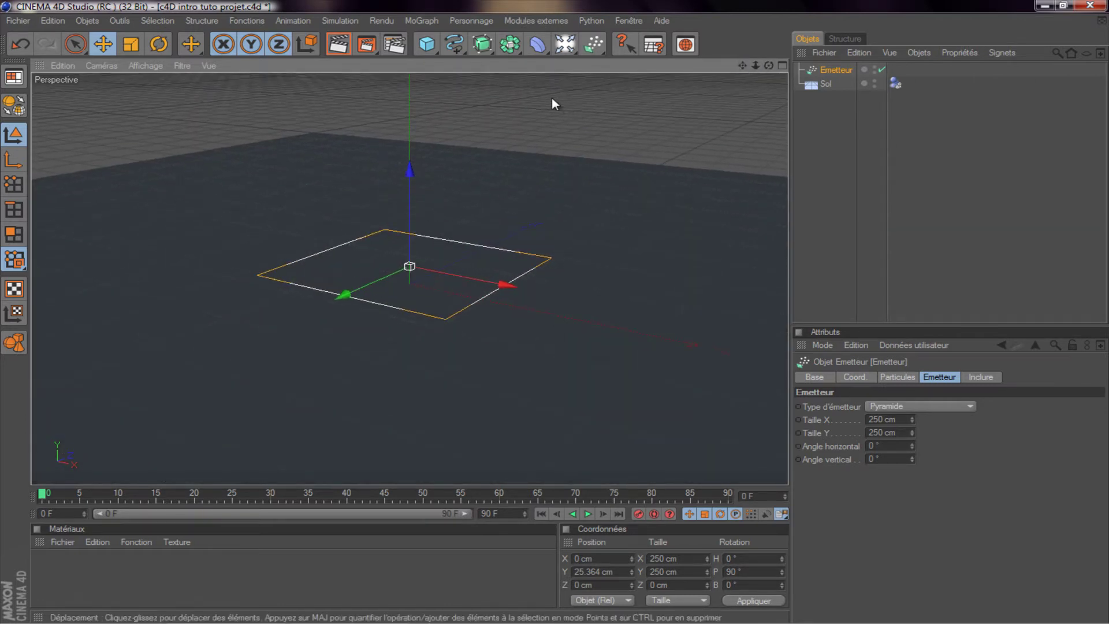
Add a platonic solid, shrink it to about 19.6 cm radius, raise it, and parent it under Emetteur
{"action": "left_click", "coordinate": [438, 54]}
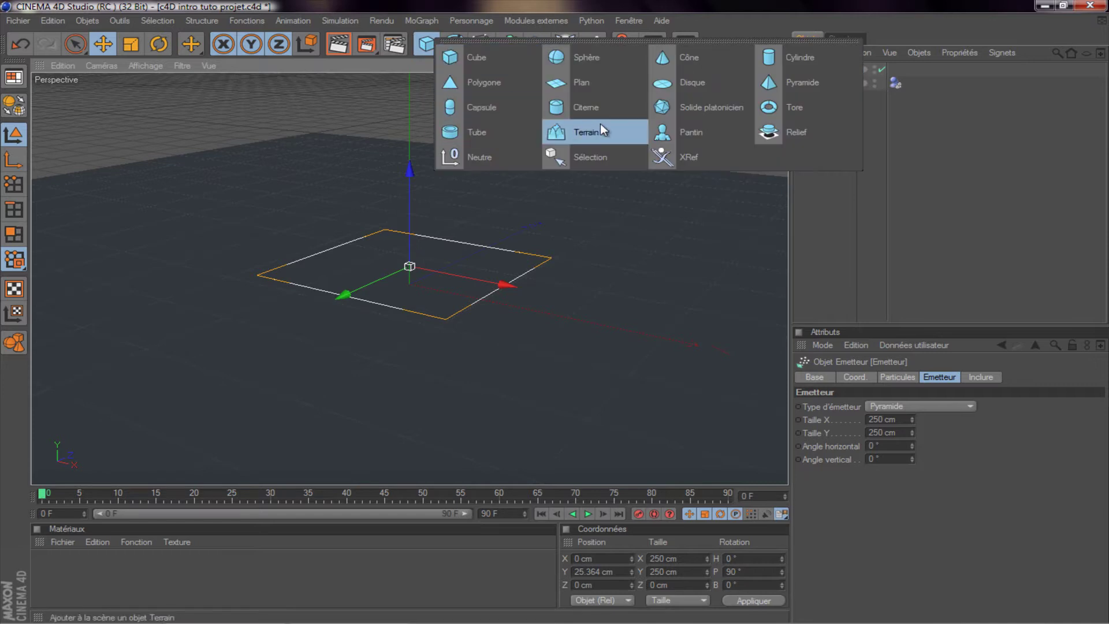
{"action": "left_click", "coordinate": [685, 110]}
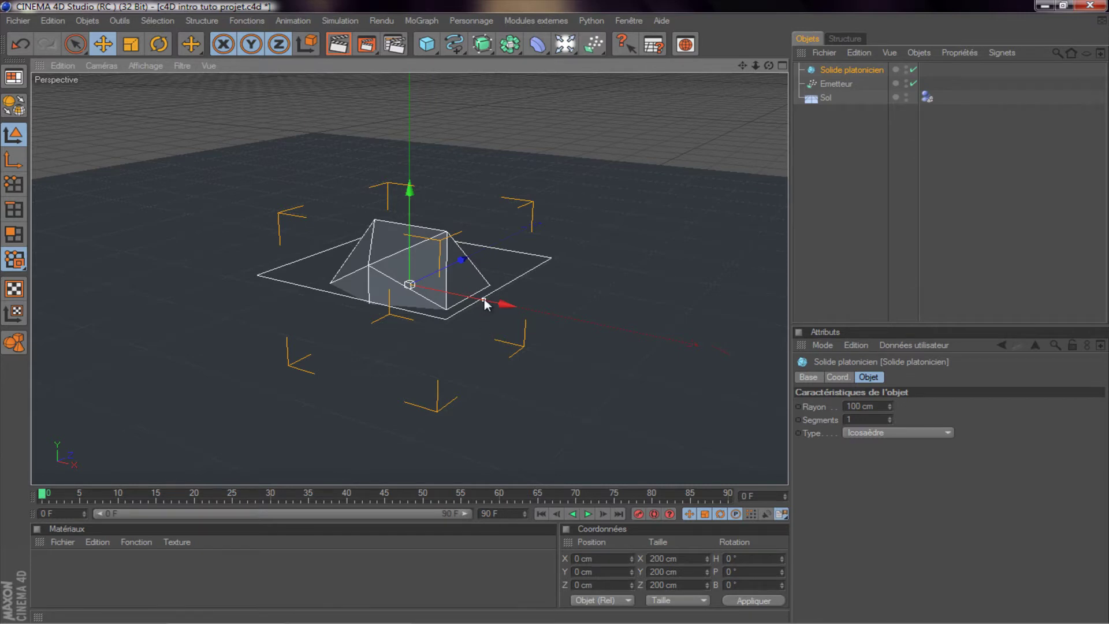
{"action": "left_click_drag", "start_coordinate": [485, 301], "coordinate": [557, 318]}
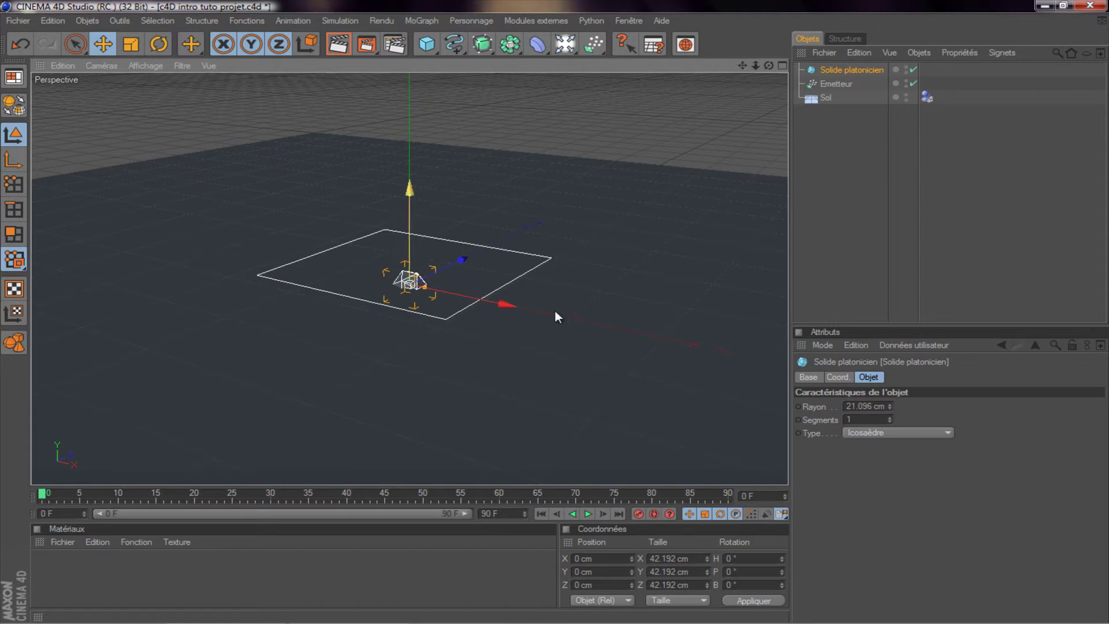
{"action": "left_click_drag", "start_coordinate": [410, 187], "coordinate": [409, 139]}
{"action": "left_click_drag", "start_coordinate": [424, 242], "coordinate": [421, 242]}
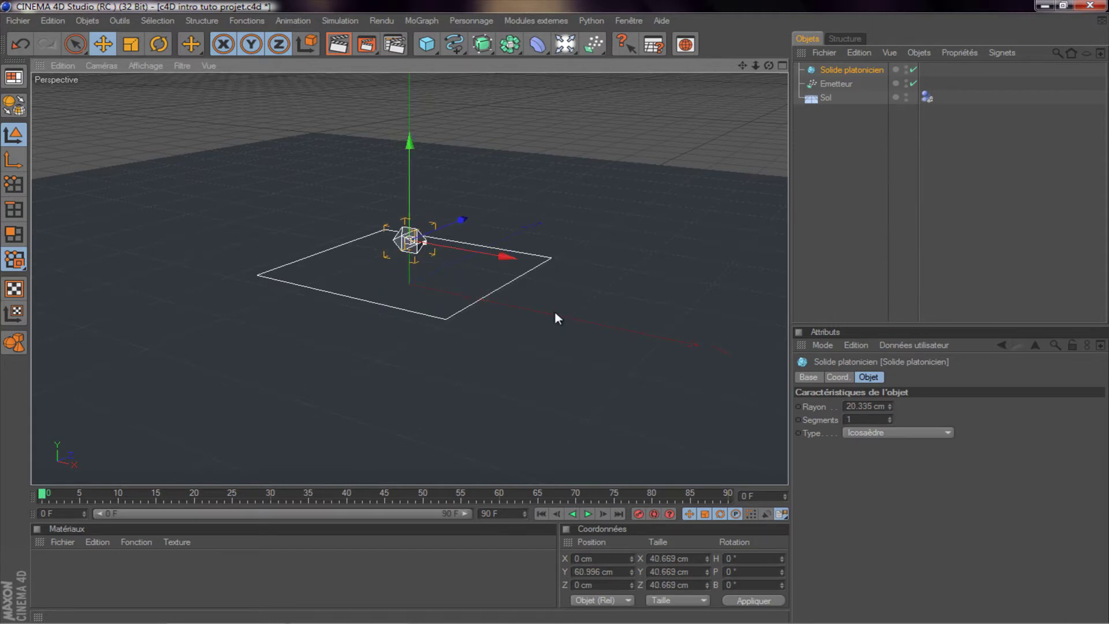
{"action": "left_click_drag", "start_coordinate": [554, 312], "coordinate": [555, 310]}
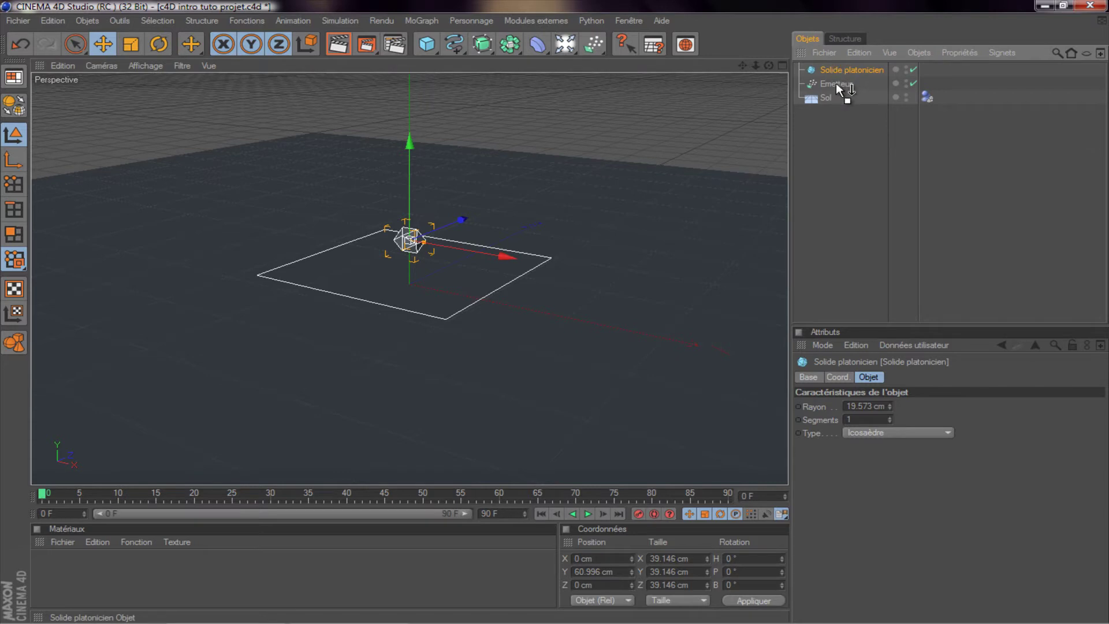
{"action": "left_click_drag", "start_coordinate": [837, 82], "coordinate": [836, 84]}
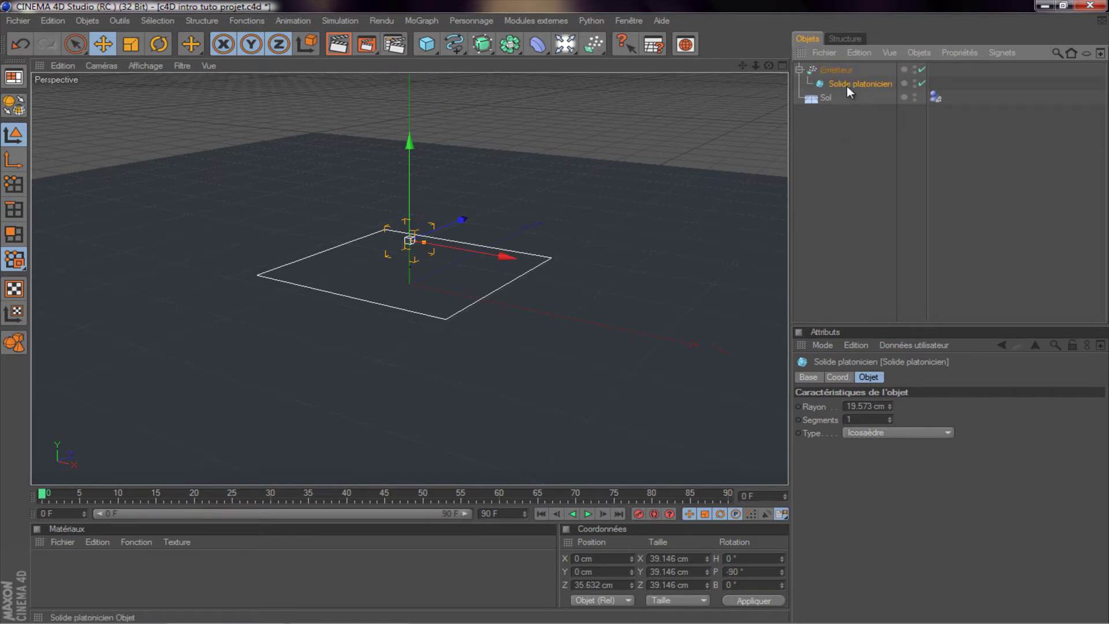
Add Dynamiques de corps to the platonic solid and play the animation to watch it fall
{"action": "right_click", "coordinate": [847, 82]}
{"action": "mouse_move", "coordinate": [908, 117]}
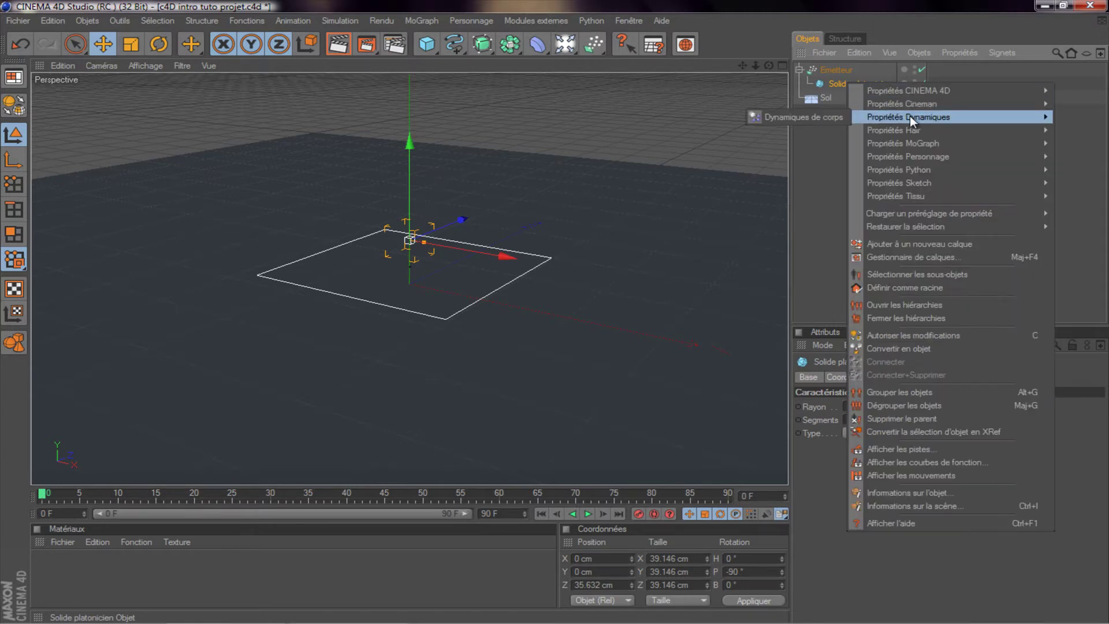
{"action": "left_click", "coordinate": [792, 116]}
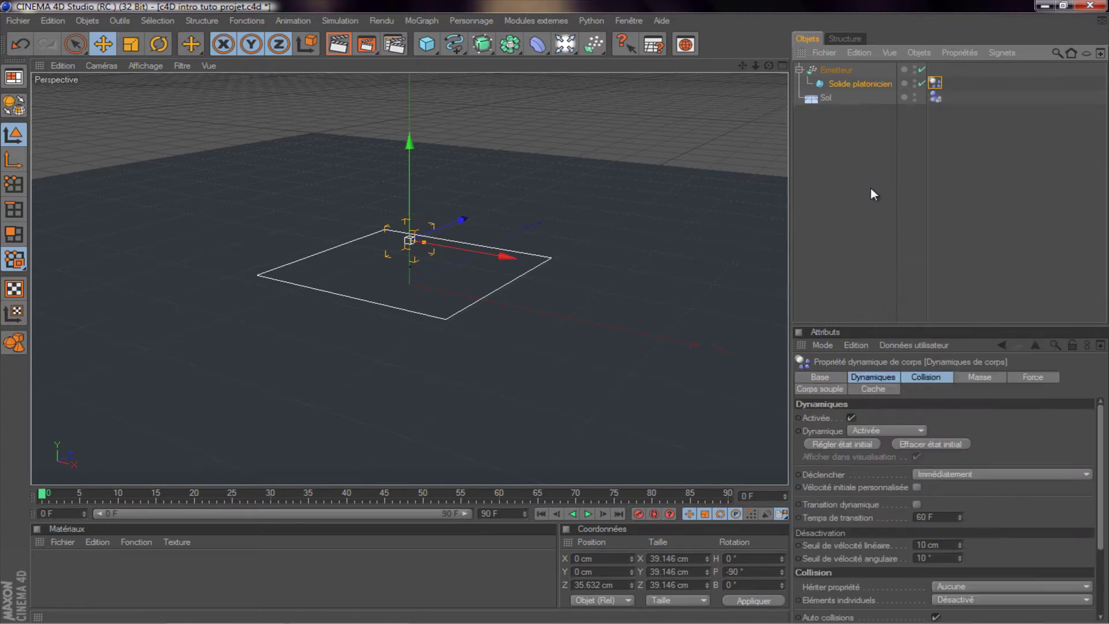
{"action": "left_click", "coordinate": [588, 514]}
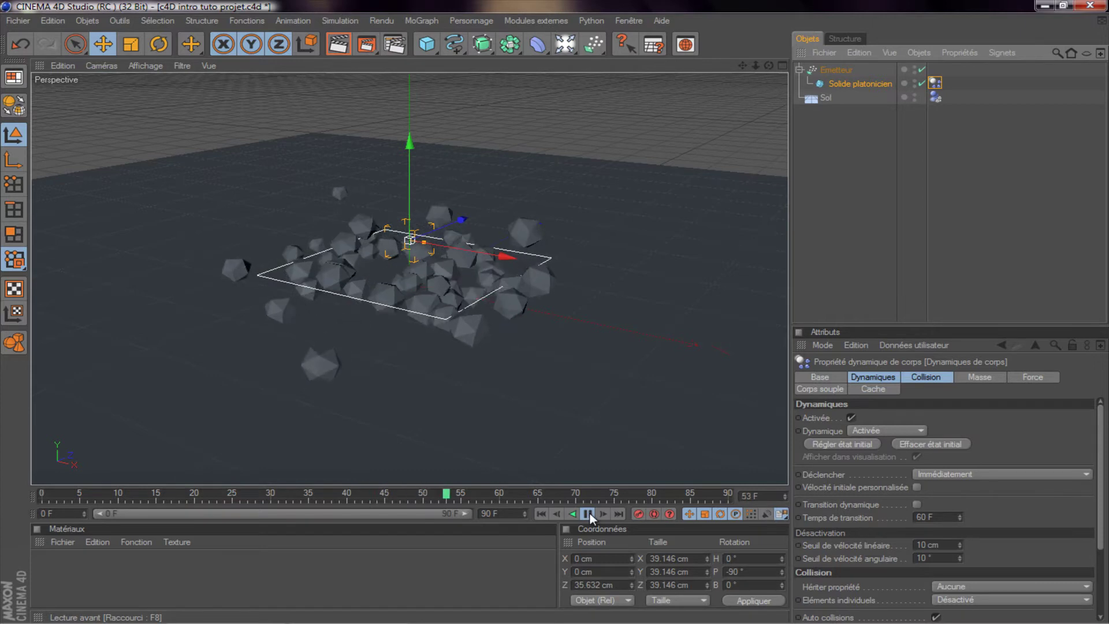
Stop playback and rewind the animation to frame 0
{"action": "left_click", "coordinate": [590, 513]}
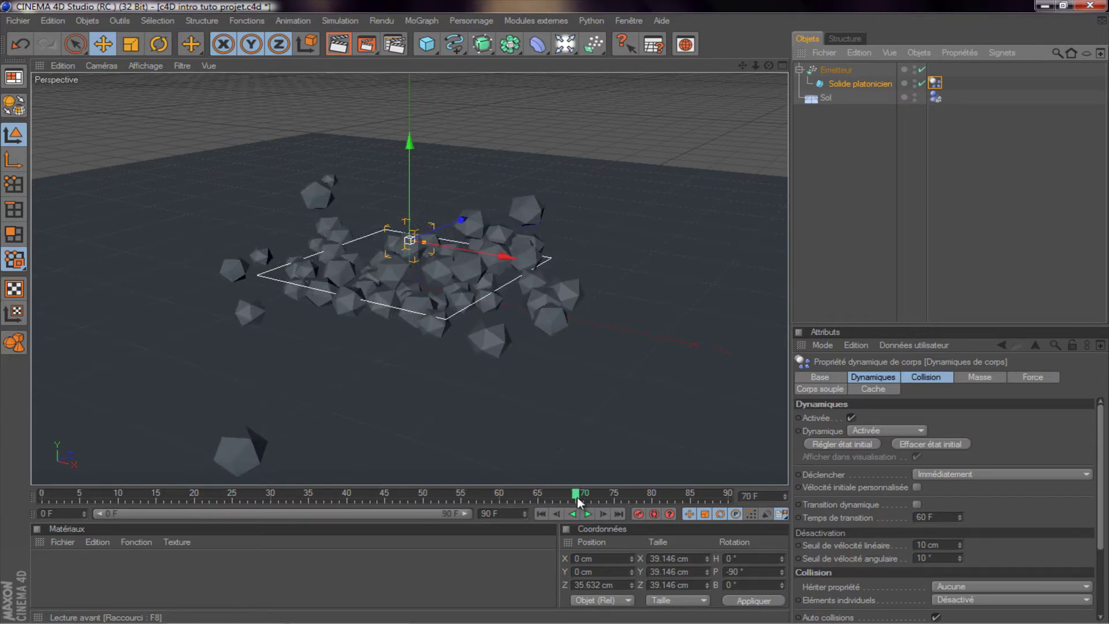
{"action": "left_click_drag", "start_coordinate": [577, 496], "coordinate": [23, 493]}
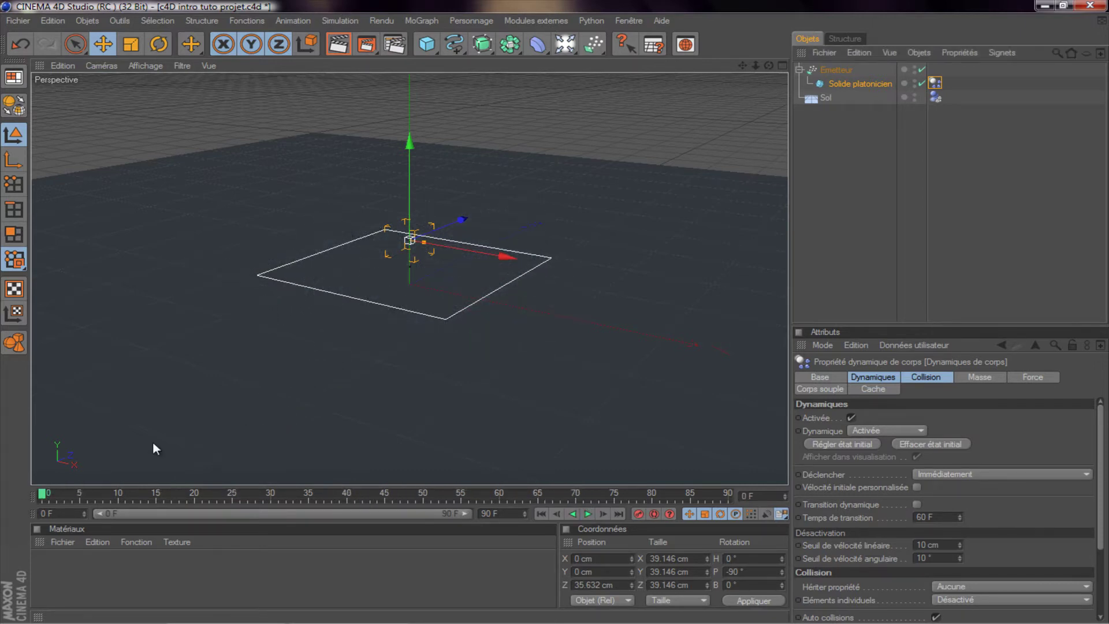
{"action": "left_click_drag", "start_coordinate": [742, 65], "coordinate": [554, 310]}
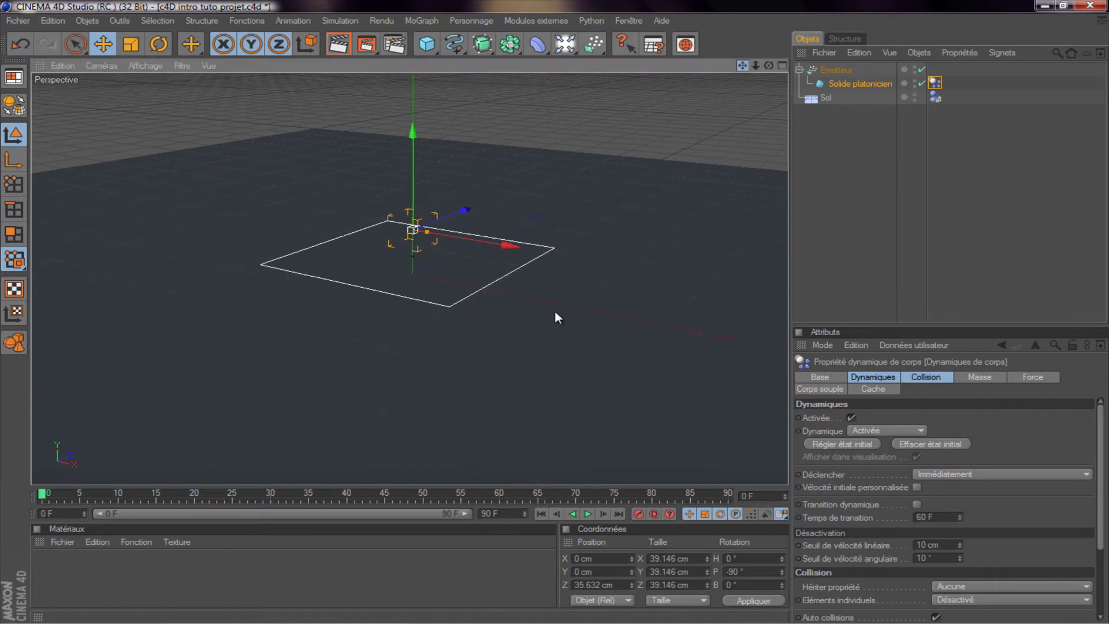
Raise the platonic solid's rigid-body collision friction from 30 % to 150 %
{"action": "left_click", "coordinate": [832, 82]}
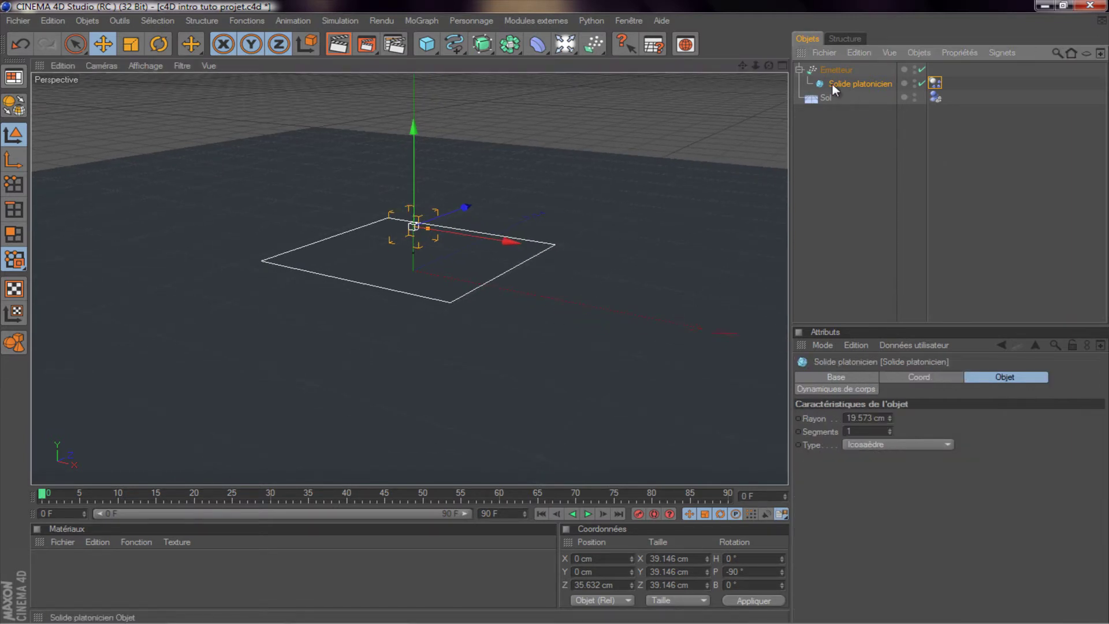
{"action": "left_click", "coordinate": [835, 389]}
{"action": "scroll", "coordinate": [866, 520], "scroll_direction": "down", "scroll_amount": 3}
{"action": "scroll", "coordinate": [838, 537], "scroll_direction": "down", "scroll_amount": 3}
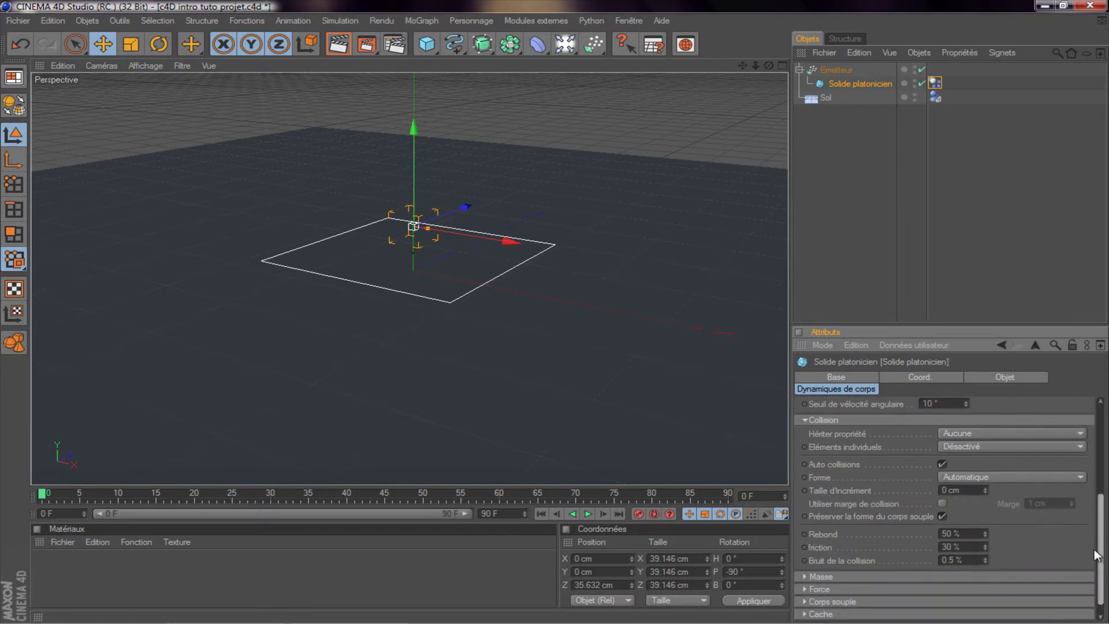
{"action": "left_click_drag", "start_coordinate": [985, 546], "coordinate": [984, 543]}
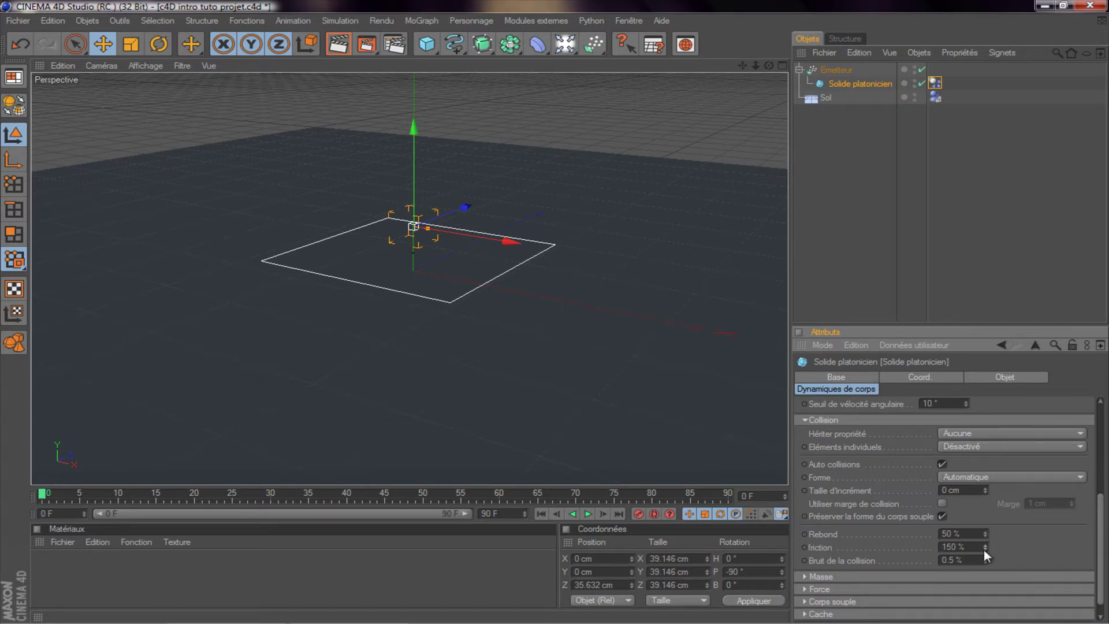
{"action": "left_click_drag", "start_coordinate": [1101, 538], "coordinate": [1101, 448]}
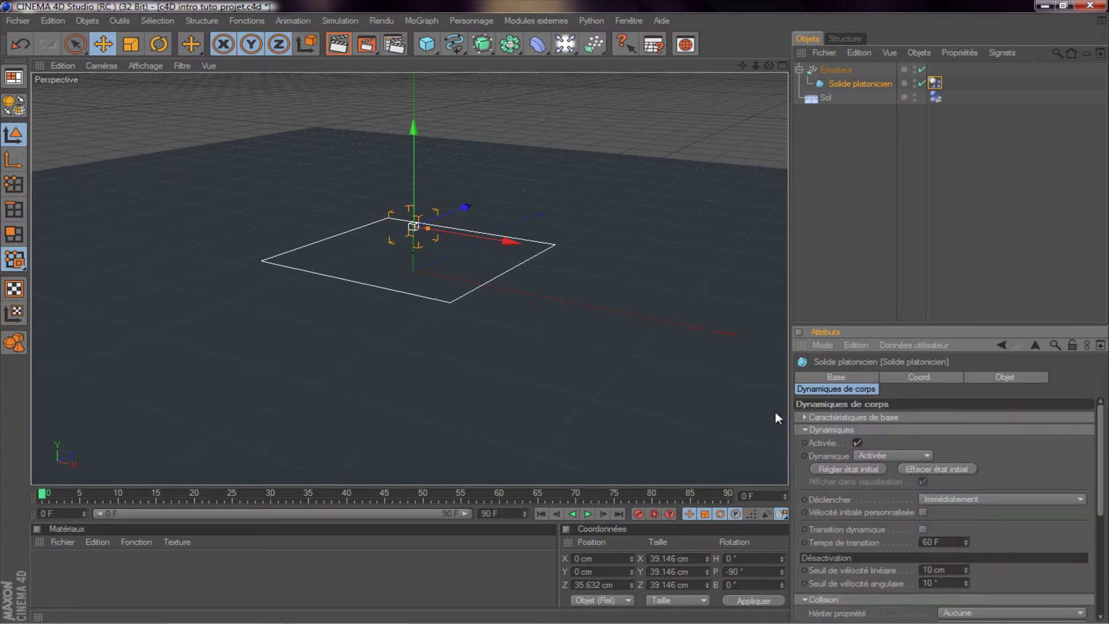
{"action": "mouse_move", "coordinate": [764, 67]}
{"action": "left_mouse_down"}
{"action": "mouse_move", "coordinate": [529, 317]}
{"action": "mouse_move", "coordinate": [540, 312]}
{"action": "mouse_move", "coordinate": [484, 315]}
{"action": "mouse_move", "coordinate": [552, 318]}
{"action": "left_mouse_up"}
{"action": "mouse_move", "coordinate": [743, 65]}
{"action": "left_mouse_down"}
{"action": "mouse_move", "coordinate": [556, 319]}
{"action": "mouse_move", "coordinate": [669, 191]}
{"action": "mouse_move", "coordinate": [612, 240]}
{"action": "left_mouse_up"}
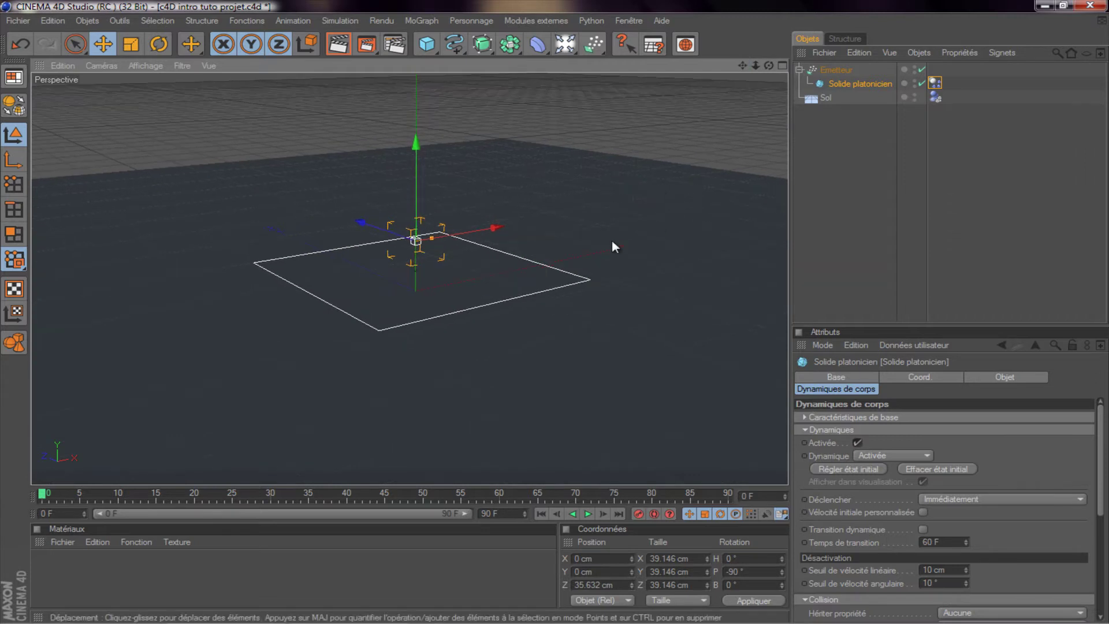
Create a new material named Mat with a black colour
{"action": "left_click", "coordinate": [59, 542]}
{"action": "left_click", "coordinate": [106, 360]}
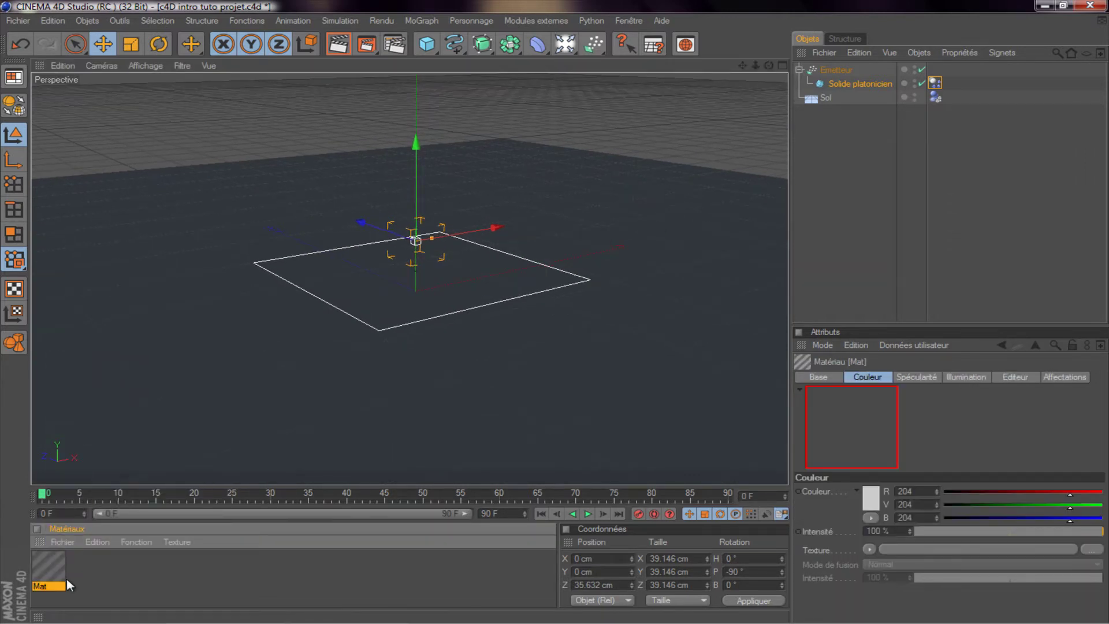
{"action": "double_click", "coordinate": [50, 566]}
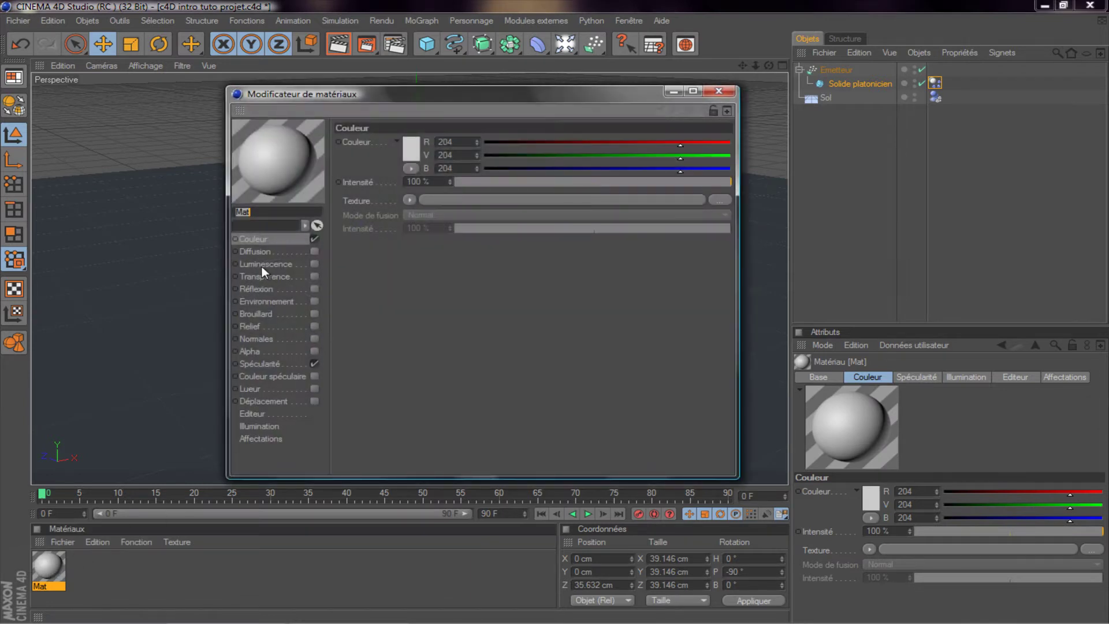
{"action": "left_click", "coordinate": [418, 150]}
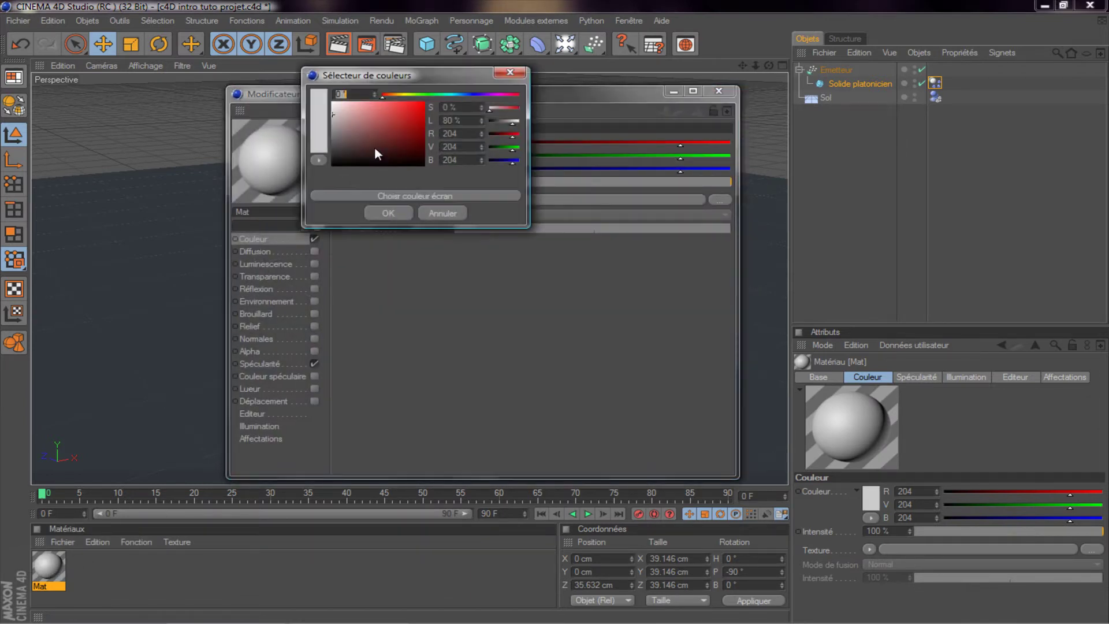
{"action": "left_click", "coordinate": [386, 213]}
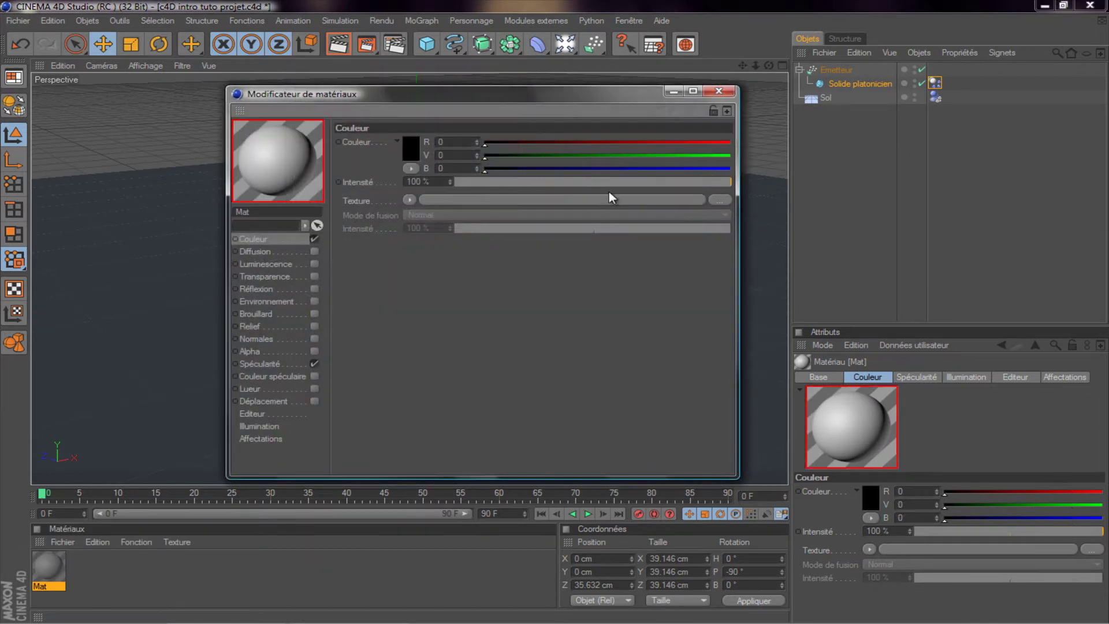
{"action": "left_click", "coordinate": [719, 92]}
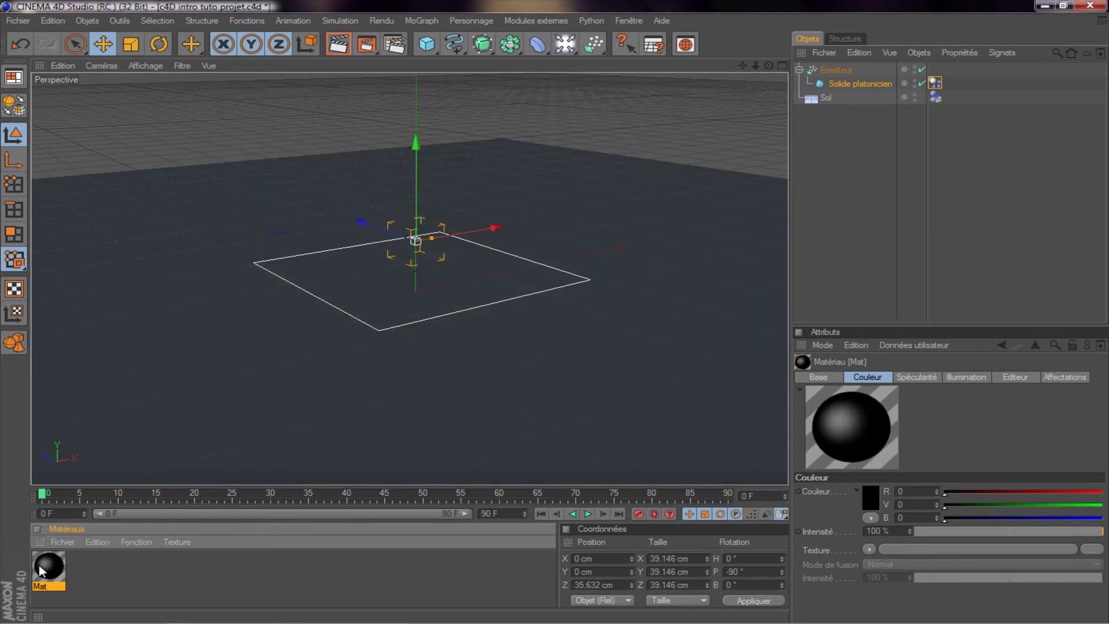
Apply Mat to the platonic solid and render a preview at frame 34
{"action": "left_click_drag", "start_coordinate": [46, 574], "coordinate": [604, 306]}
{"action": "left_click_drag", "start_coordinate": [604, 307], "coordinate": [850, 82]}
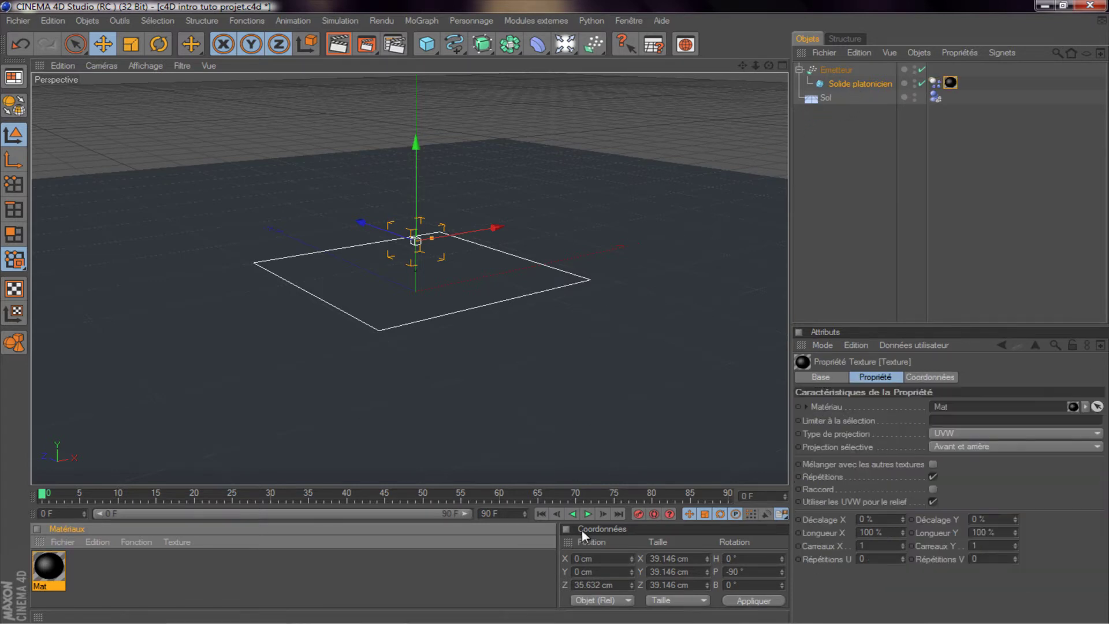
{"action": "left_click", "coordinate": [588, 514]}
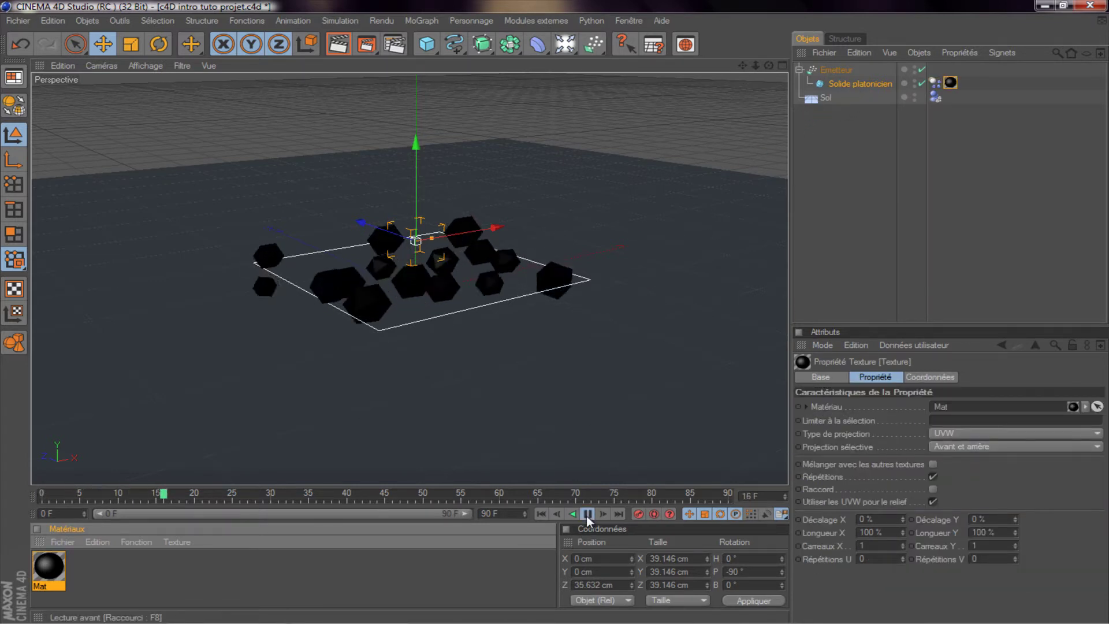
{"action": "left_click", "coordinate": [588, 514]}
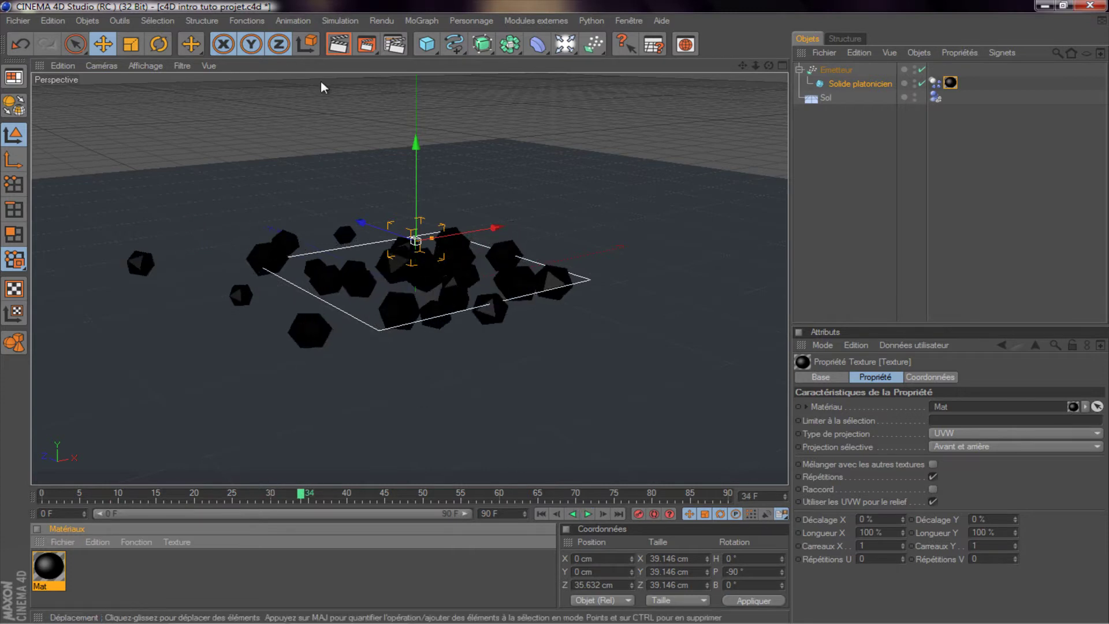
{"action": "left_click", "coordinate": [338, 44]}
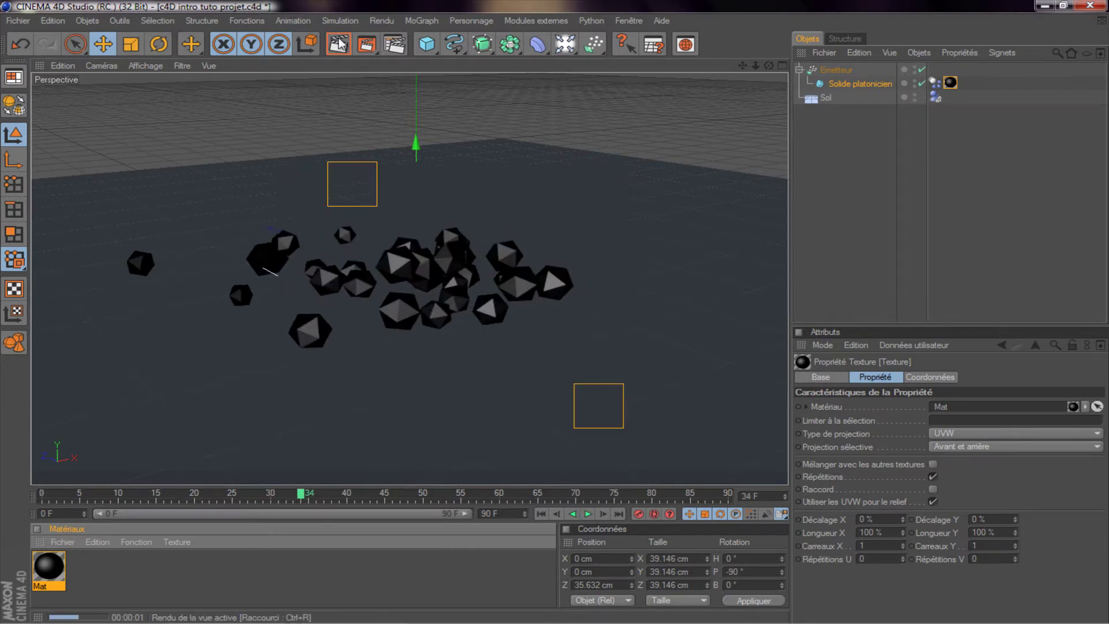
Add an omni light, Lumière, and raise it high above the floor
{"action": "left_click", "coordinate": [671, 312]}
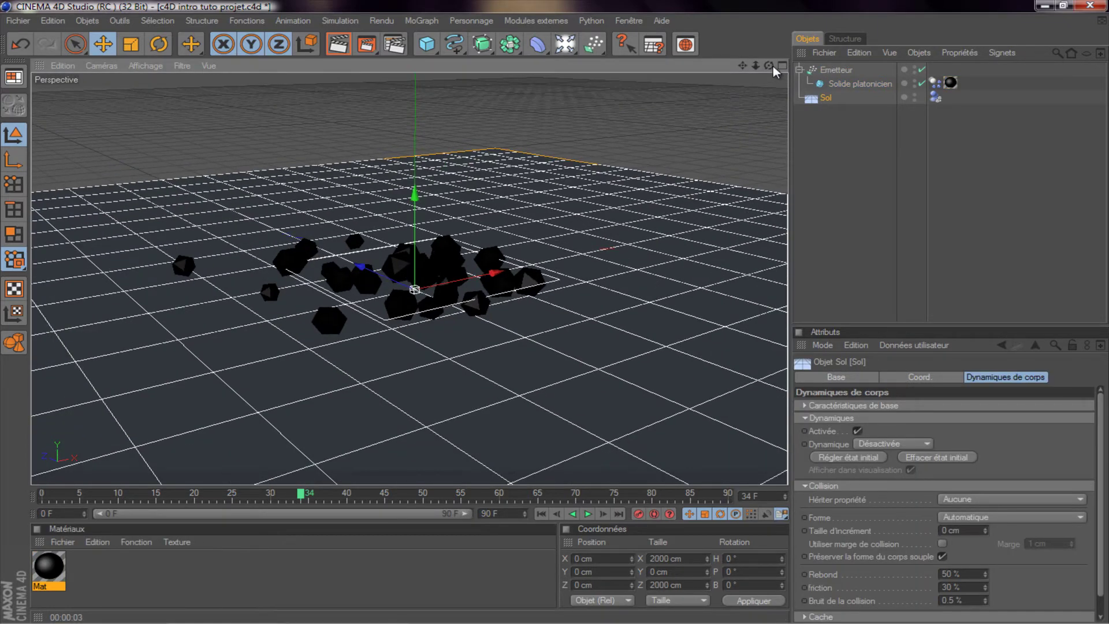
{"action": "left_click_drag", "start_coordinate": [579, 318], "coordinate": [584, 88], "text": "alt"}
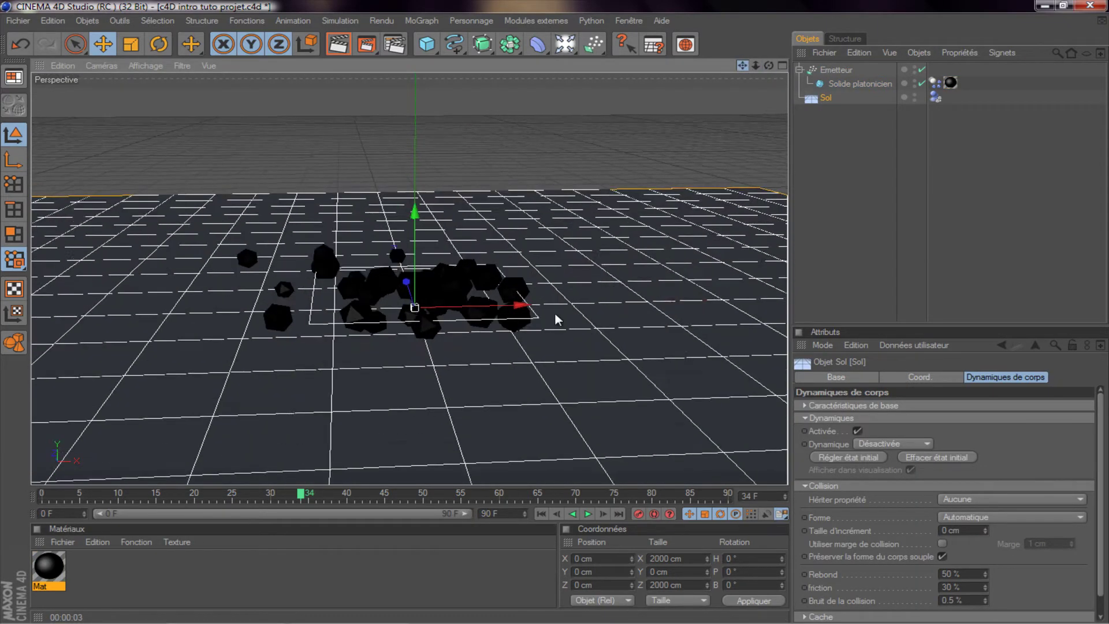
{"action": "left_click", "coordinate": [567, 44]}
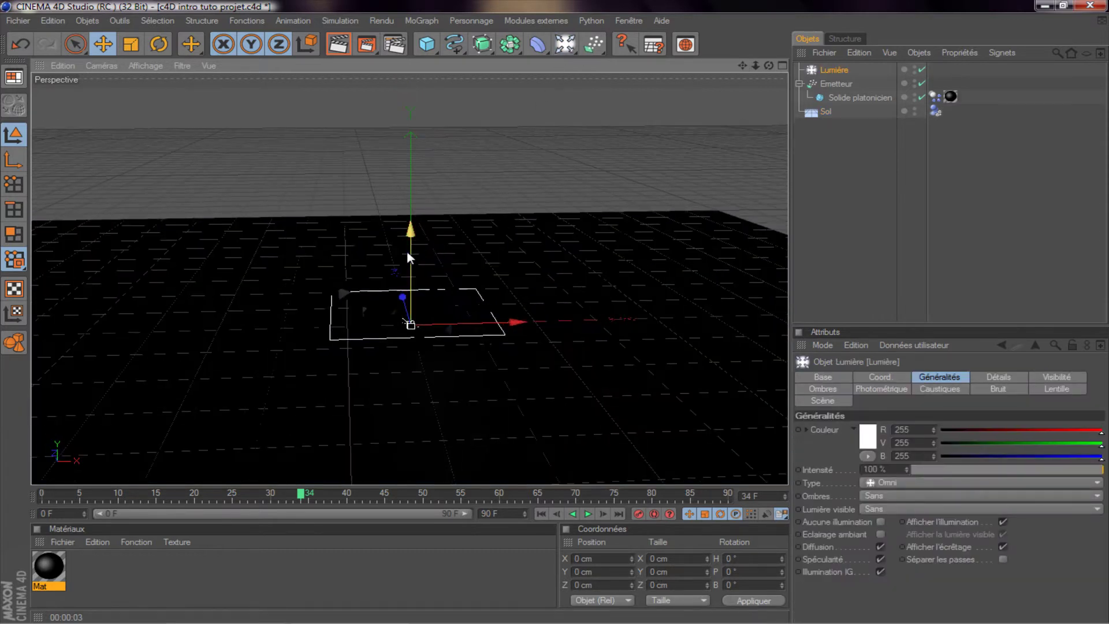
{"action": "left_click_drag", "start_coordinate": [411, 237], "coordinate": [556, 317]}
{"action": "mouse_move", "coordinate": [407, 230]}
{"action": "left_mouse_down"}
{"action": "mouse_move", "coordinate": [649, 150]}
{"action": "mouse_move", "coordinate": [433, 312]}
{"action": "mouse_move", "coordinate": [434, 330]}
{"action": "mouse_move", "coordinate": [557, 315]}
{"action": "mouse_move", "coordinate": [349, 230]}
{"action": "mouse_move", "coordinate": [460, 269]}
{"action": "left_mouse_up"}
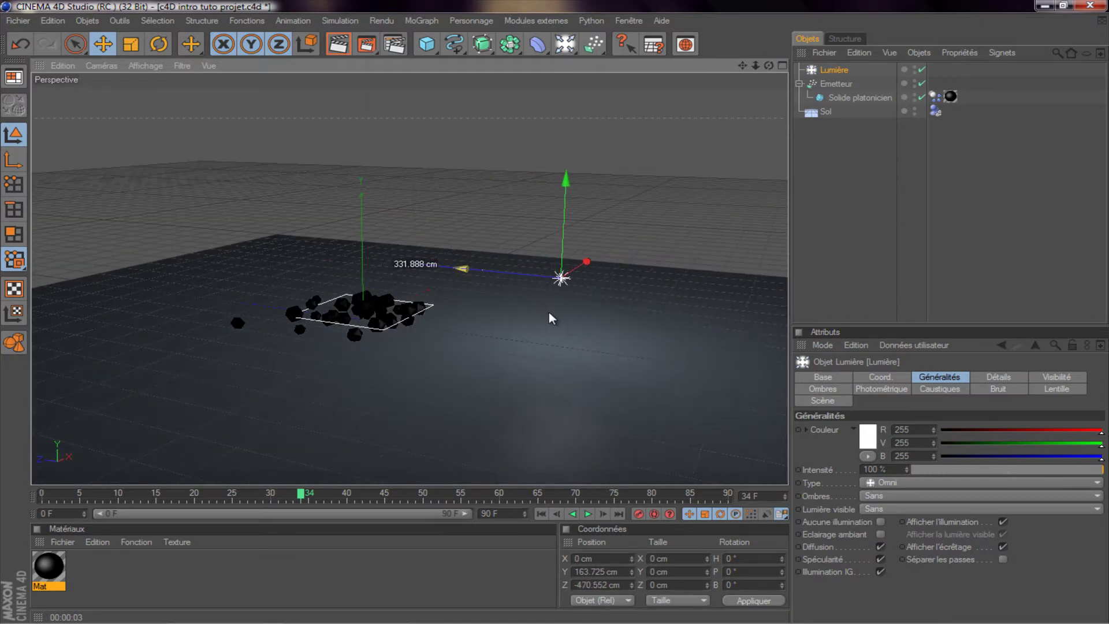
{"action": "left_click_drag", "start_coordinate": [558, 305], "coordinate": [559, 312]}
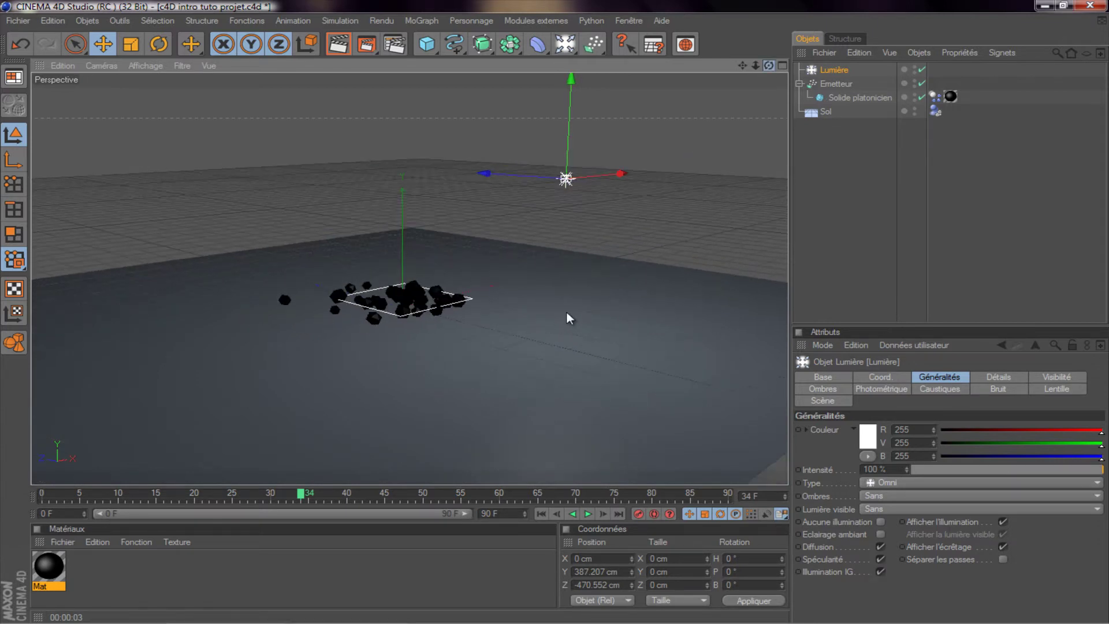
Orbit the view around the fallen particles, then rewind the animation to frame 0
{"action": "mouse_move", "coordinate": [769, 66]}
{"action": "left_mouse_down"}
{"action": "mouse_move", "coordinate": [542, 305]}
{"action": "mouse_move", "coordinate": [554, 312]}
{"action": "left_mouse_up"}
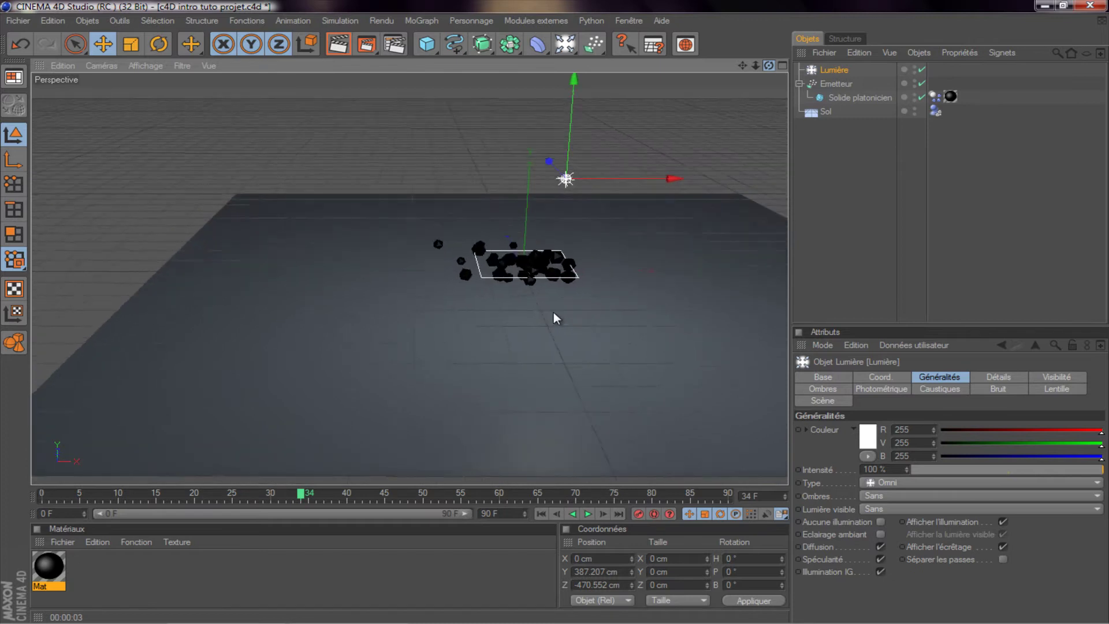
{"action": "mouse_move", "coordinate": [743, 65]}
{"action": "left_mouse_down"}
{"action": "mouse_move", "coordinate": [664, 181]}
{"action": "mouse_move", "coordinate": [711, 137]}
{"action": "left_mouse_up"}
{"action": "left_click_drag", "start_coordinate": [769, 66], "coordinate": [557, 313]}
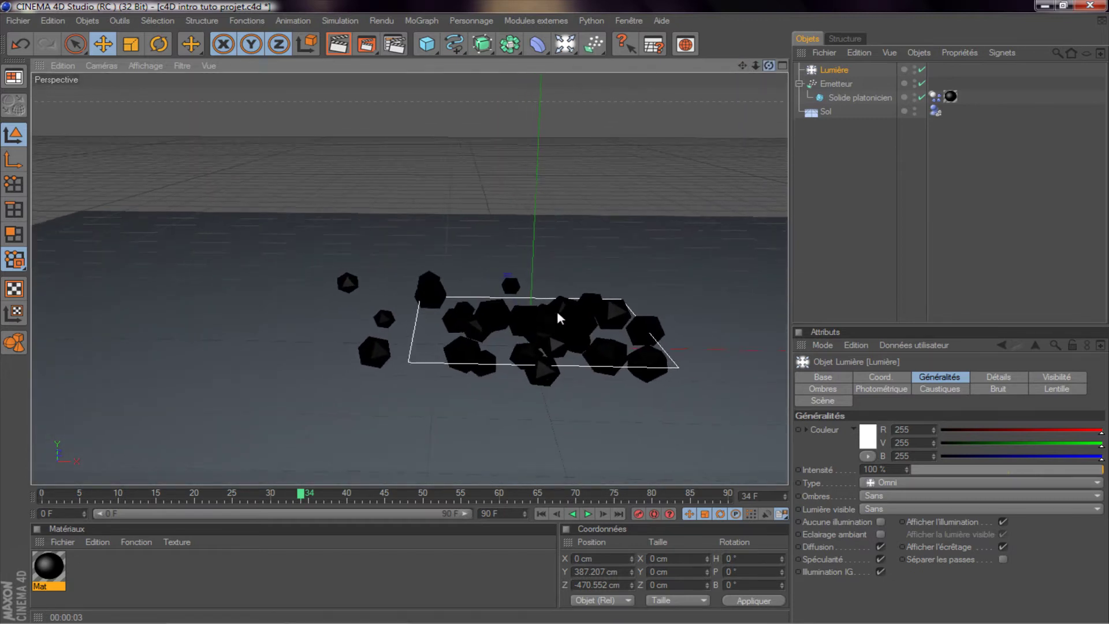
{"action": "mouse_move", "coordinate": [743, 65]}
{"action": "left_mouse_down"}
{"action": "mouse_move", "coordinate": [546, 307]}
{"action": "mouse_move", "coordinate": [723, 74]}
{"action": "left_mouse_up"}
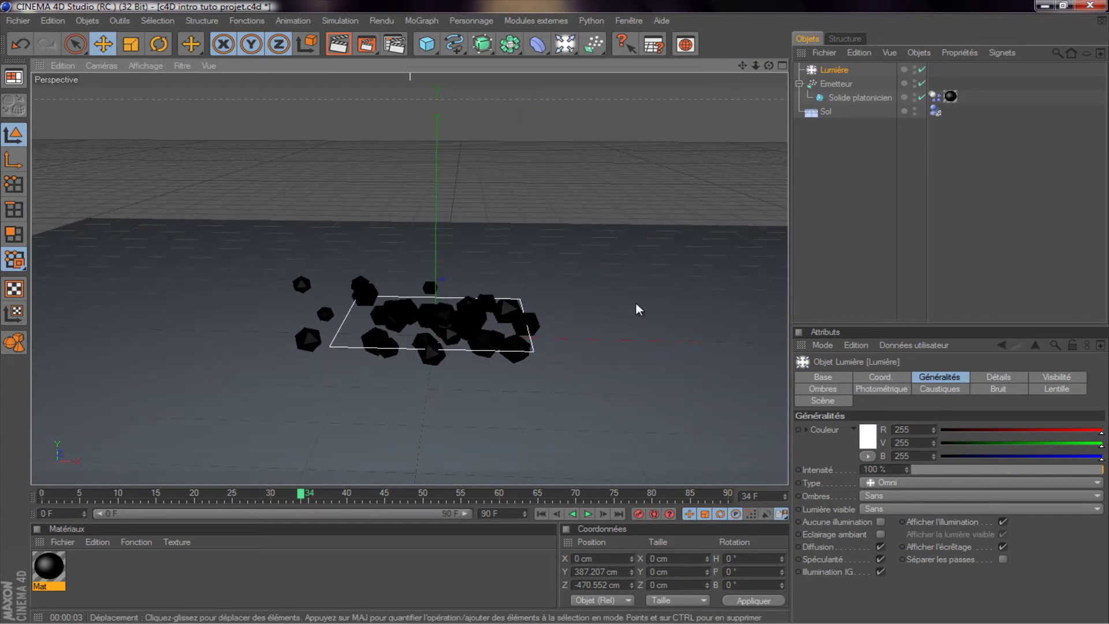
{"action": "left_click_drag", "start_coordinate": [743, 65], "coordinate": [559, 312]}
{"action": "left_click_drag", "start_coordinate": [301, 493], "coordinate": [4, 512]}
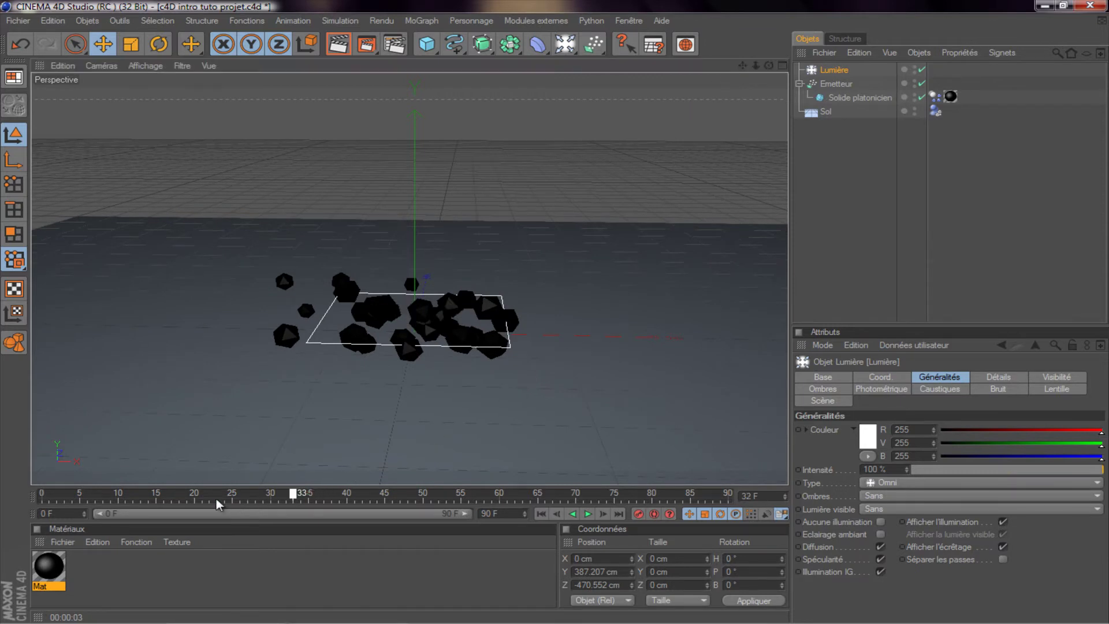
{"action": "scroll", "coordinate": [657, 150], "scroll_direction": "down", "scroll_amount": 1}
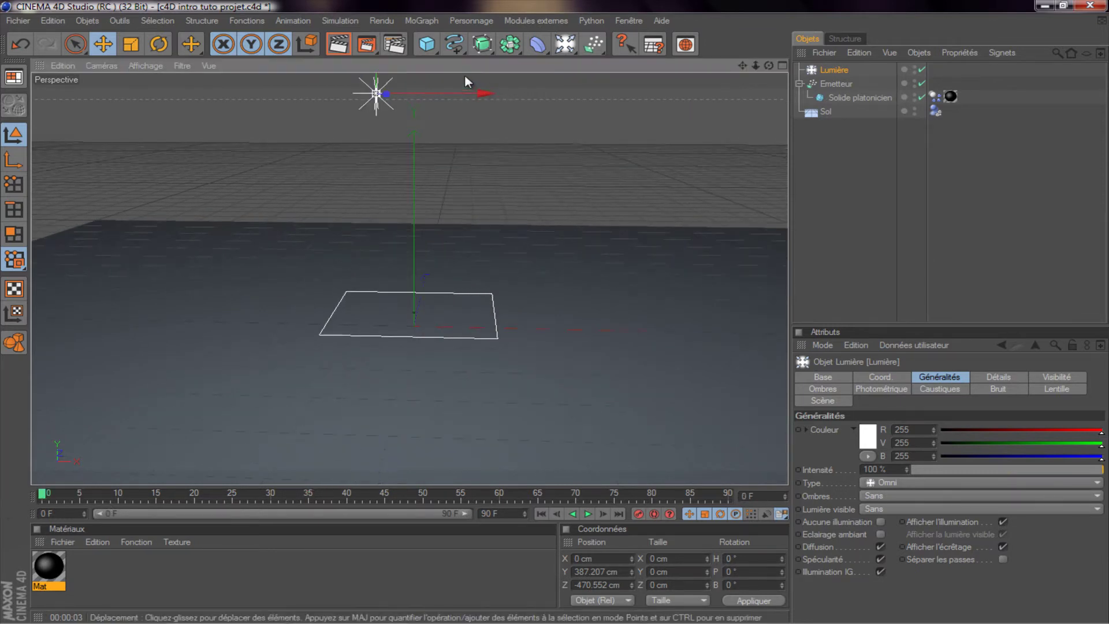
Add a sphere and raise it about 535 cm above the floor
{"action": "left_click", "coordinate": [438, 52]}
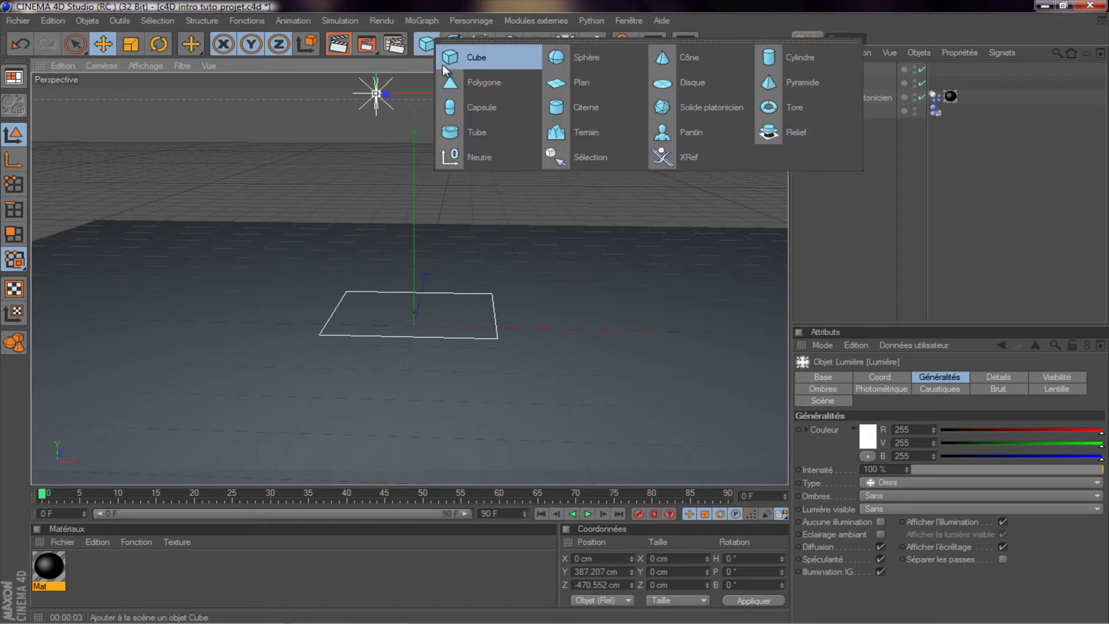
{"action": "left_click", "coordinate": [575, 56]}
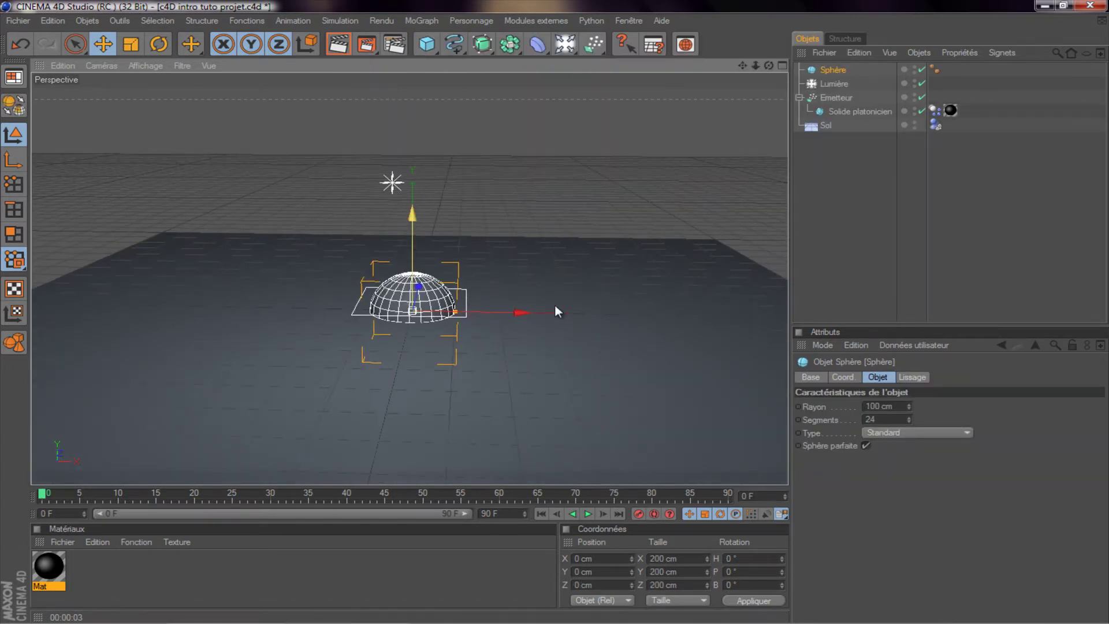
{"action": "left_click_drag", "start_coordinate": [416, 243], "coordinate": [556, 311]}
{"action": "right_click_drag", "start_coordinate": [556, 311], "coordinate": [726, 79], "text": "alt"}
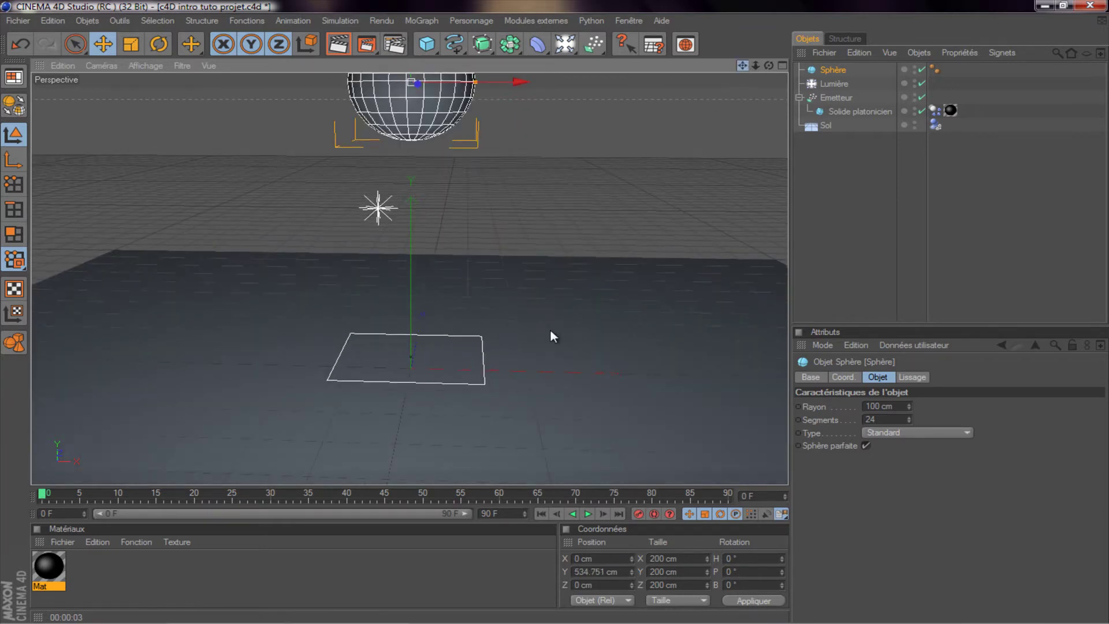
{"action": "middle_click_drag", "start_coordinate": [552, 334], "coordinate": [552, 322], "text": "alt"}
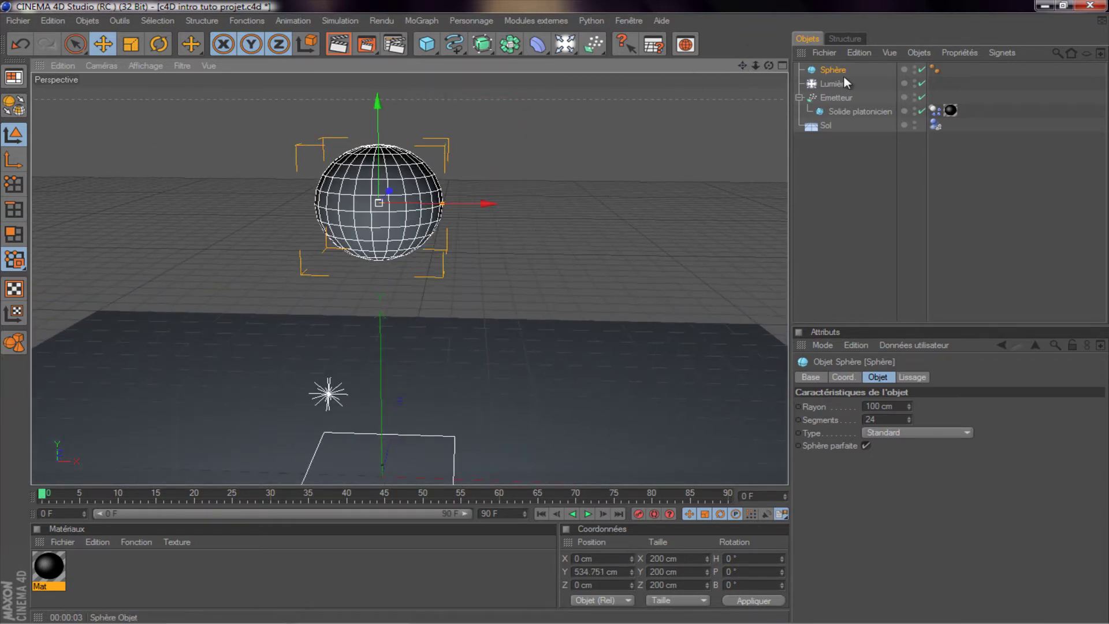
Give the sphere a Collision Body dynamics tag, then deselect it
{"action": "left_click", "coordinate": [337, 23]}
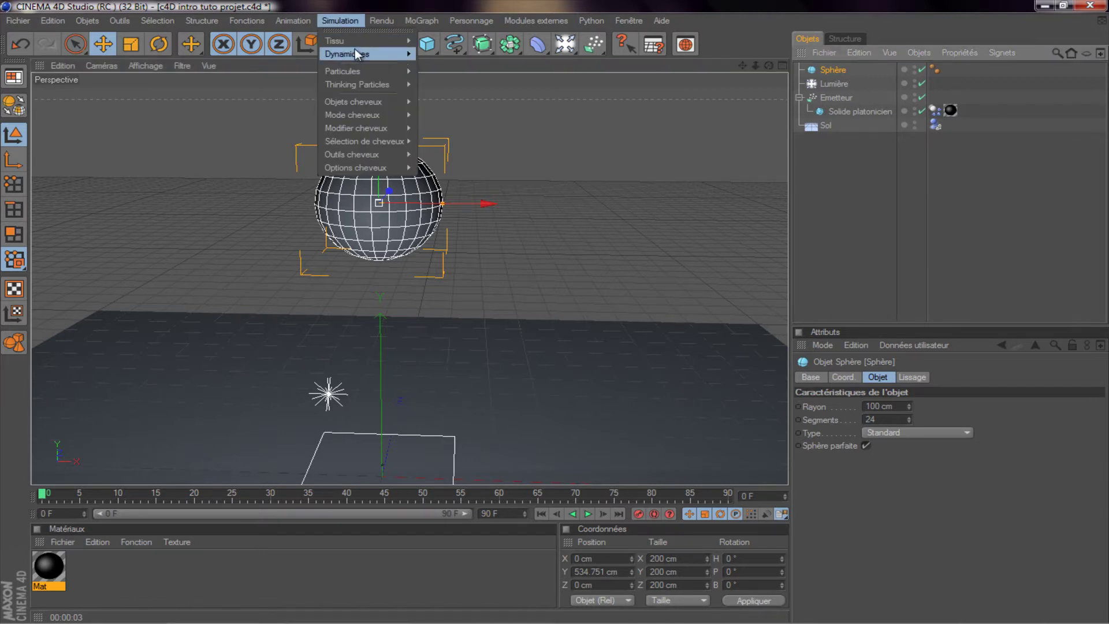
{"action": "mouse_move", "coordinate": [346, 53]}
{"action": "left_click", "coordinate": [487, 84]}
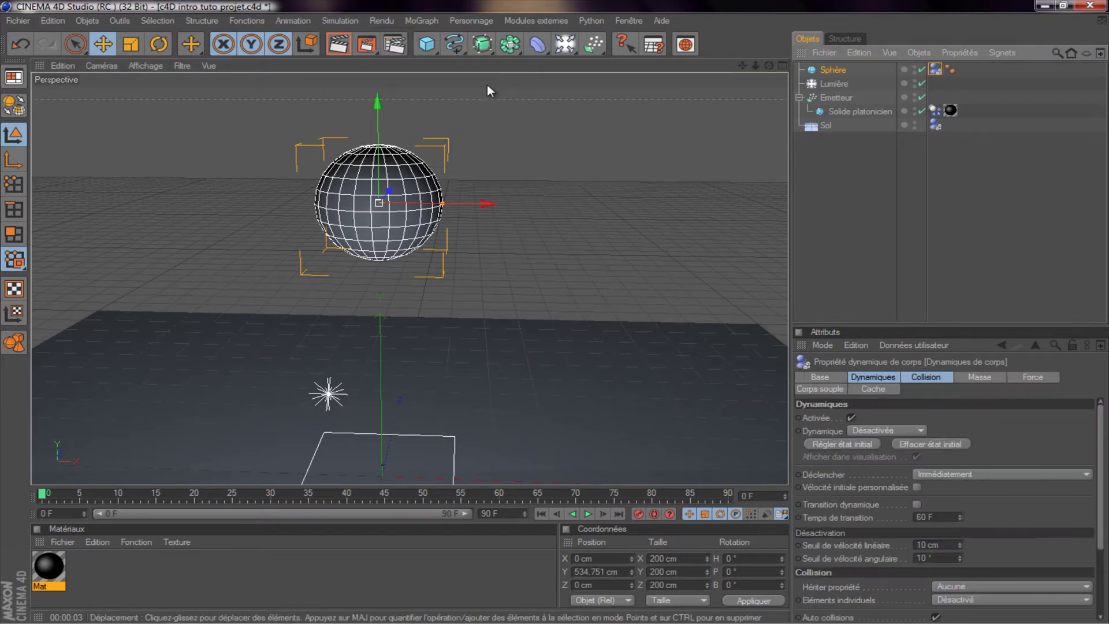
{"action": "left_click", "coordinate": [616, 162]}
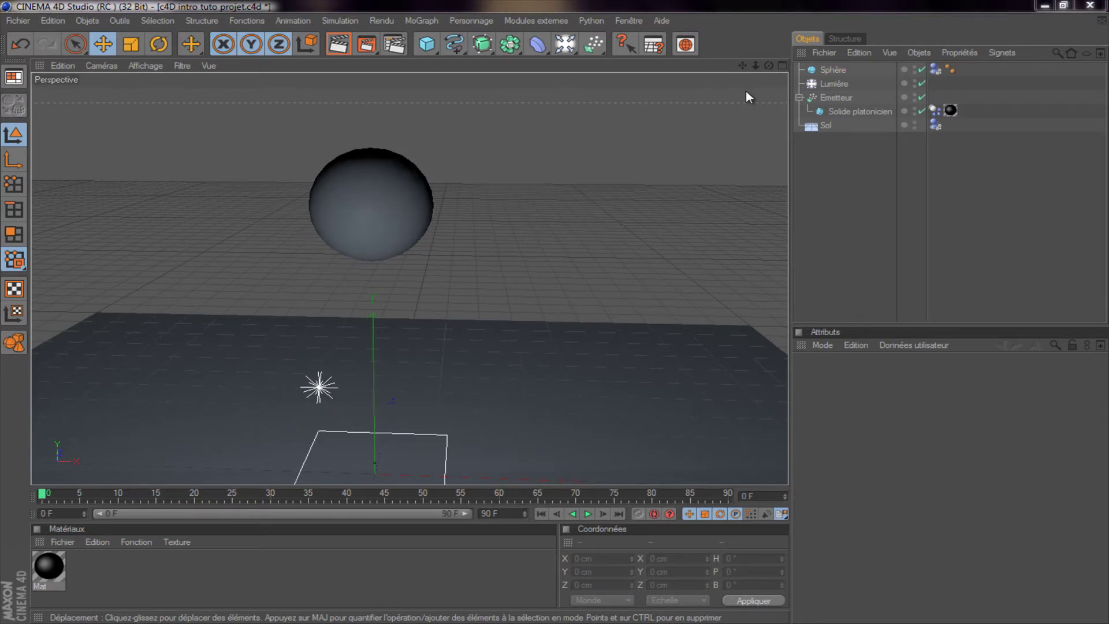
Add an Attraction modifier and scale it down to 74.2 cm
{"action": "left_click", "coordinate": [604, 52]}
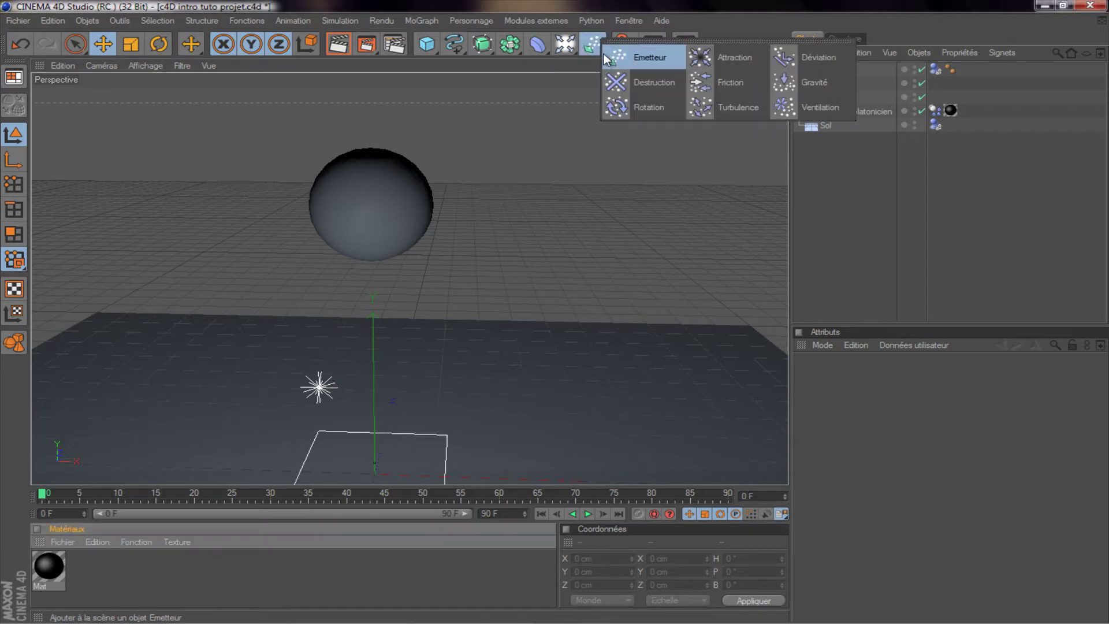
{"action": "left_click", "coordinate": [734, 63]}
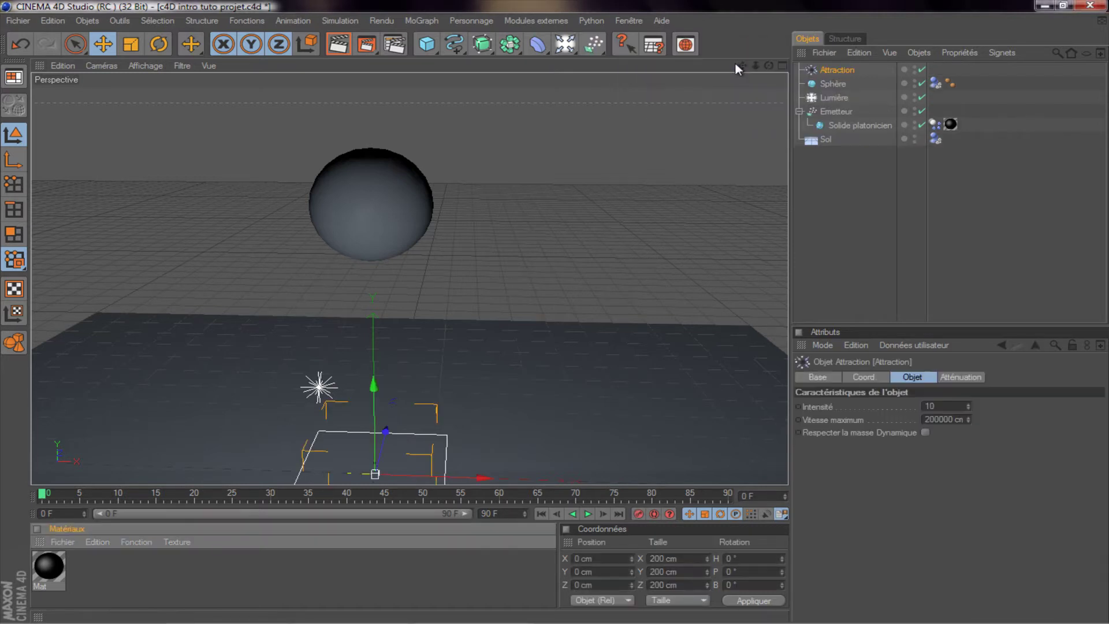
{"action": "mouse_move", "coordinate": [743, 65]}
{"action": "left_mouse_down"}
{"action": "mouse_move", "coordinate": [556, 315]}
{"action": "mouse_move", "coordinate": [753, 68]}
{"action": "left_mouse_up"}
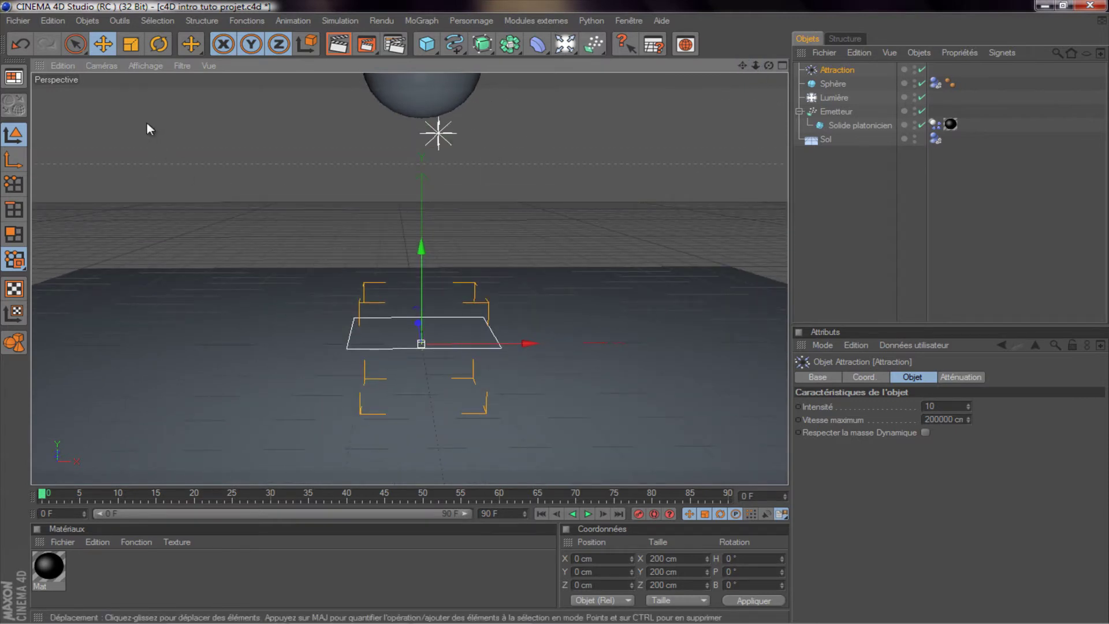
{"action": "left_click", "coordinate": [131, 45]}
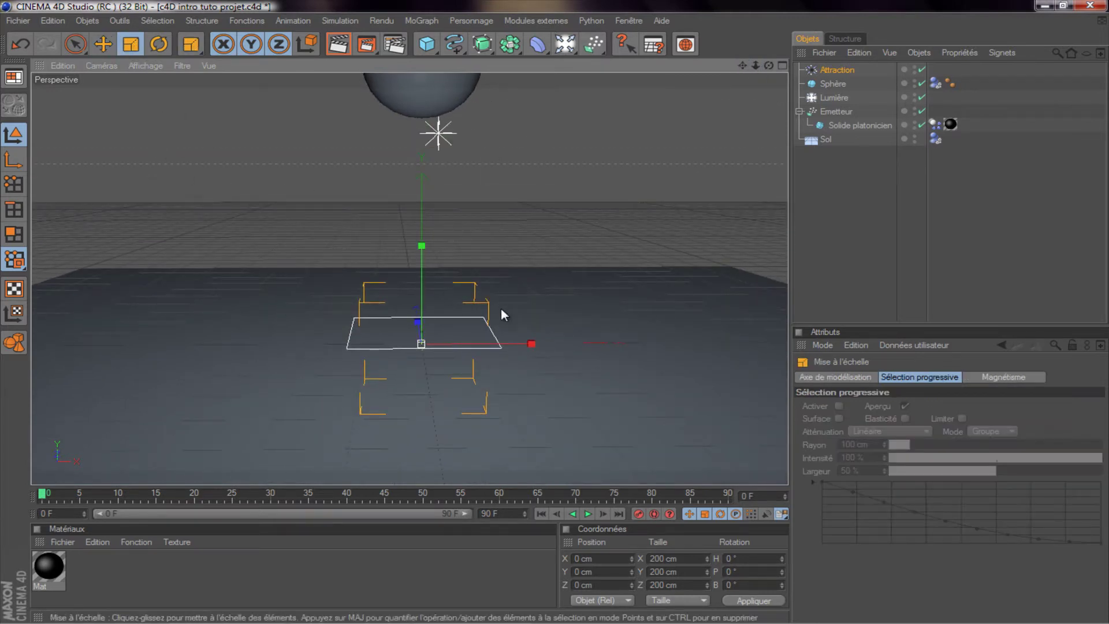
{"action": "mouse_move", "coordinate": [532, 344]}
{"action": "left_mouse_down"}
{"action": "mouse_move", "coordinate": [550, 317]}
{"action": "mouse_move", "coordinate": [525, 319]}
{"action": "mouse_move", "coordinate": [559, 312]}
{"action": "left_mouse_up"}
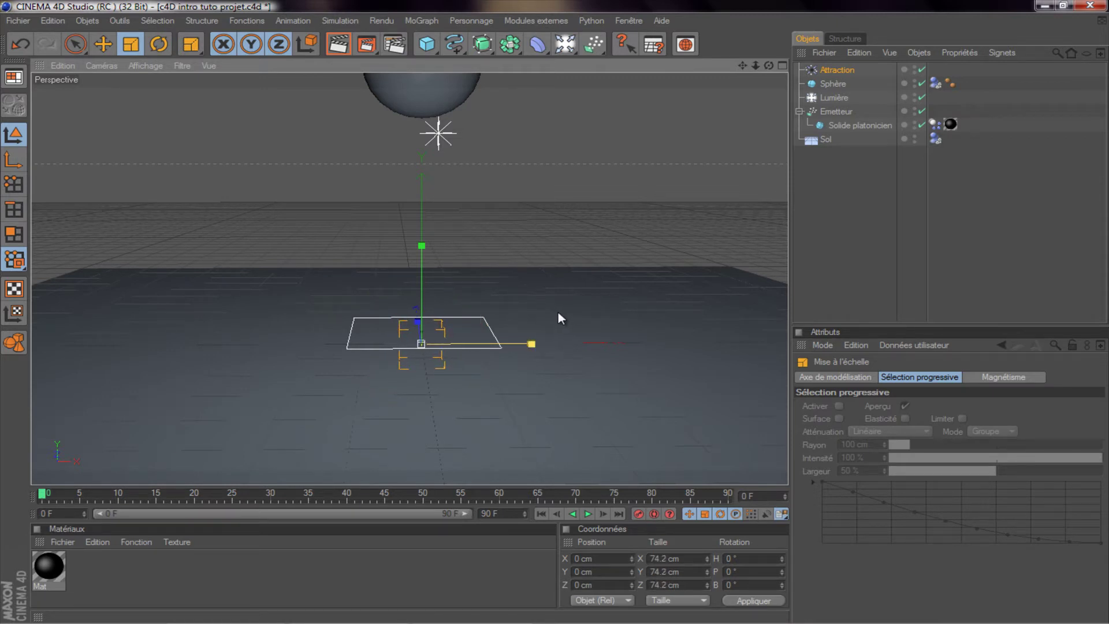
Raise the Attraction to about 499 cm so it sits inside the sphere
{"action": "left_click", "coordinate": [104, 44]}
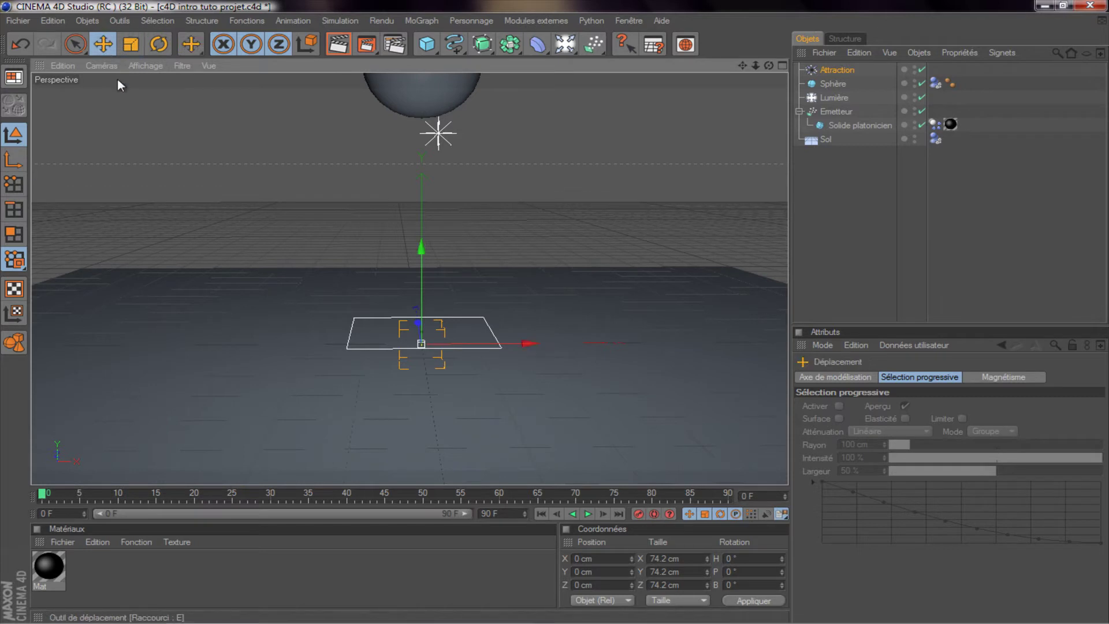
{"action": "left_click_drag", "start_coordinate": [430, 282], "coordinate": [555, 310]}
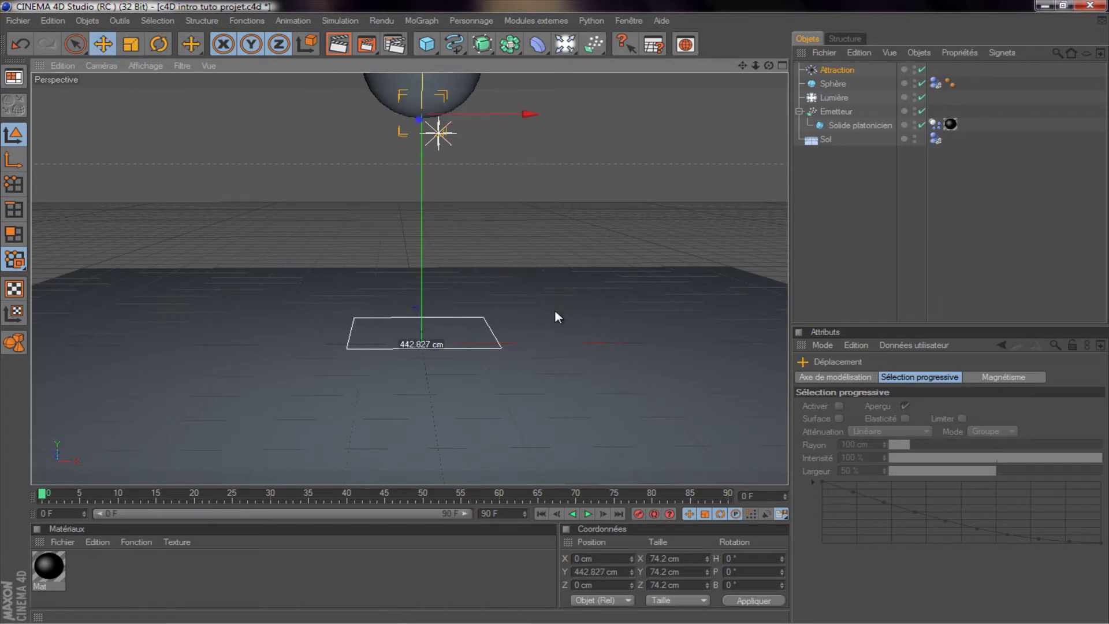
{"action": "mouse_move", "coordinate": [743, 65]}
{"action": "left_mouse_down"}
{"action": "mouse_move", "coordinate": [557, 327]}
{"action": "mouse_move", "coordinate": [556, 311]}
{"action": "left_mouse_up"}
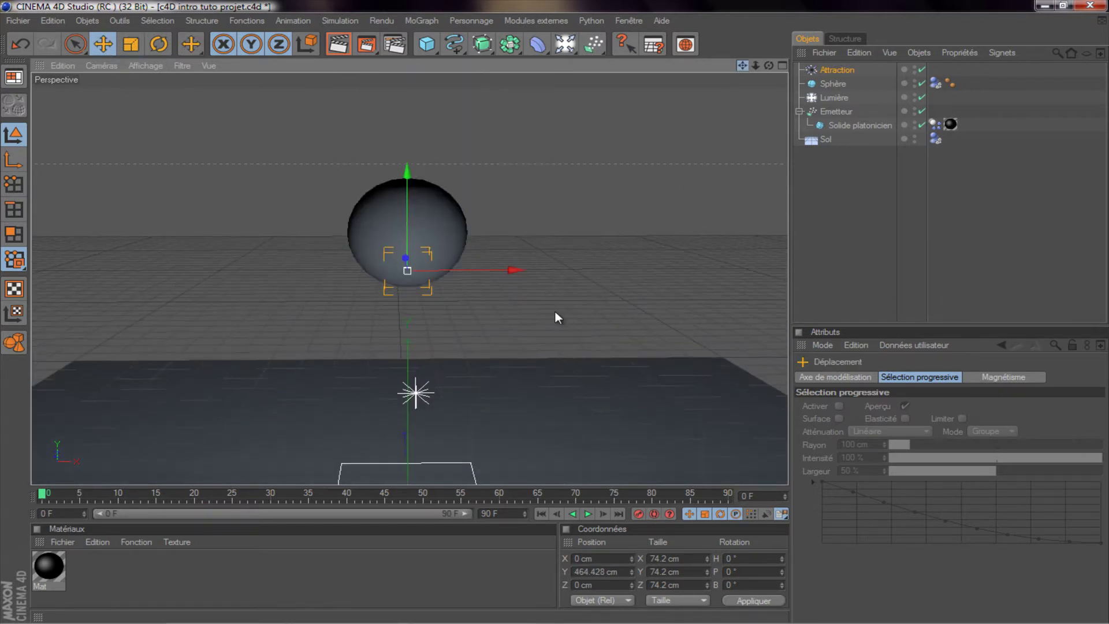
{"action": "left_click_drag", "start_coordinate": [403, 200], "coordinate": [554, 310]}
{"action": "left_click_drag", "start_coordinate": [769, 66], "coordinate": [715, 82]}
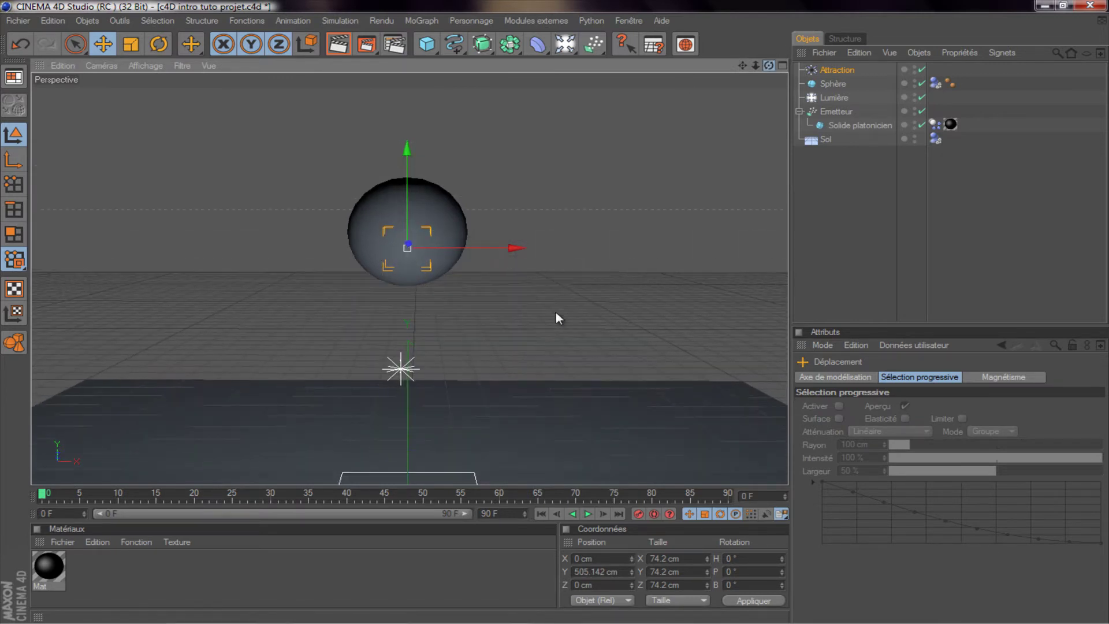
{"action": "left_click_drag", "start_coordinate": [421, 178], "coordinate": [554, 311]}
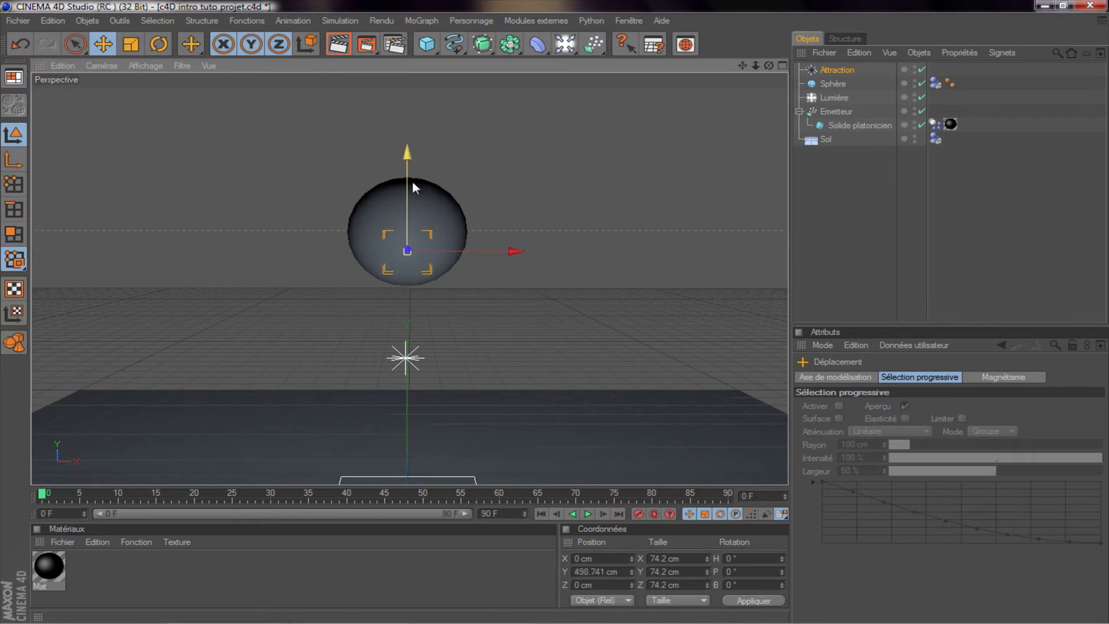
Set the Attraction's Intensité to 30000 and Vitesse maximum to 15000 cm
{"action": "left_click", "coordinate": [845, 70]}
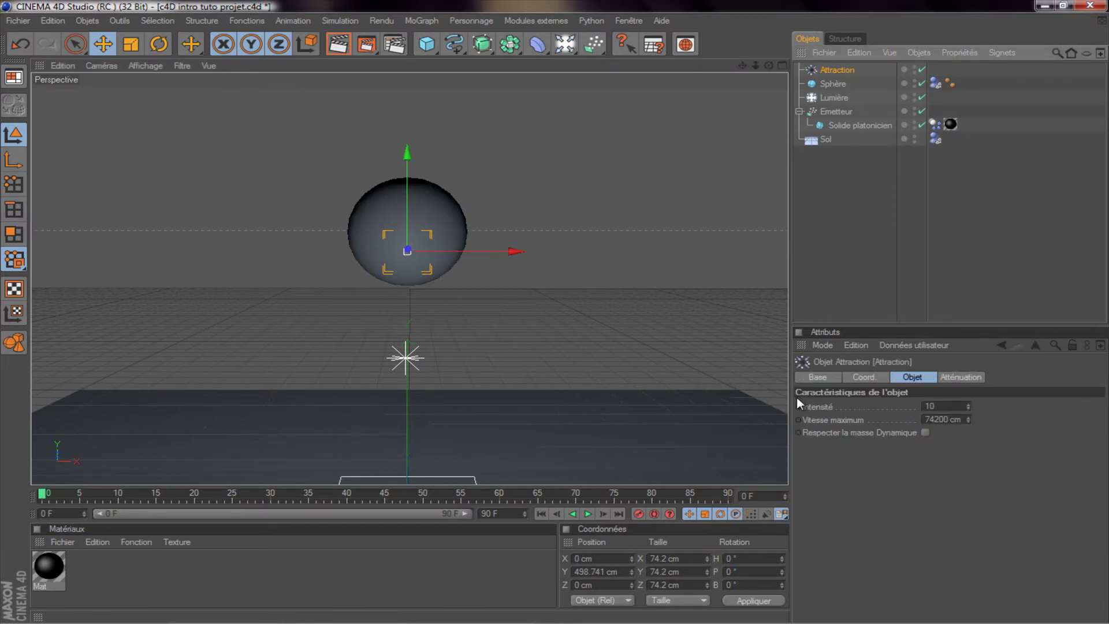
{"action": "left_click", "coordinate": [915, 377]}
{"action": "type", "text": "30000"}
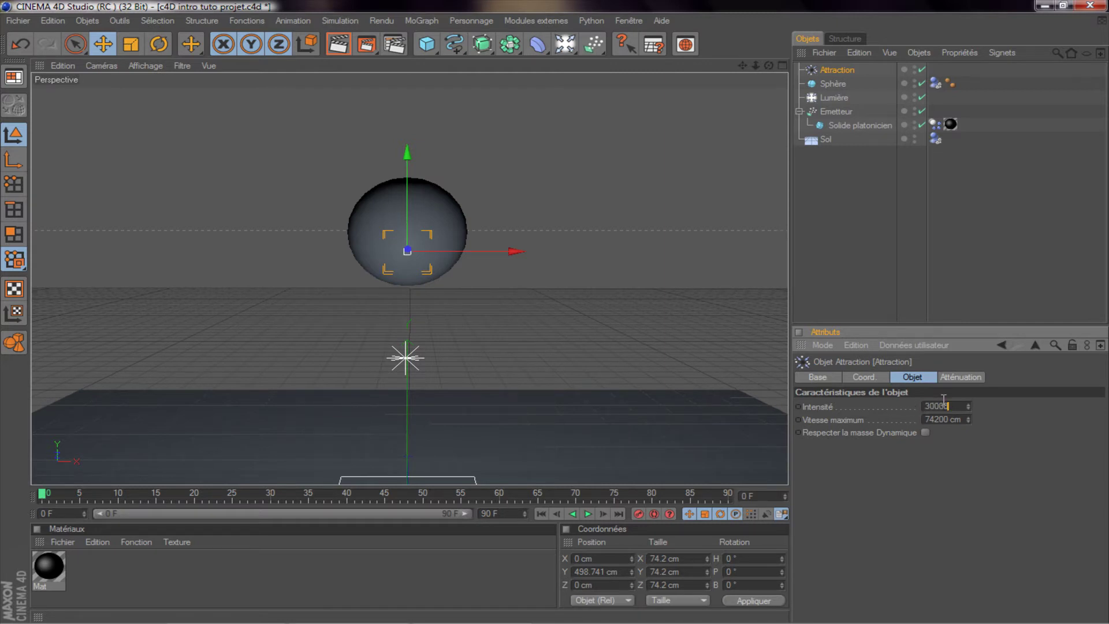
{"action": "left_click", "coordinate": [948, 420]}
{"action": "left_click_drag", "start_coordinate": [948, 419], "coordinate": [922, 422]}
{"action": "key", "text": "Return"}
{"action": "left_click", "coordinate": [854, 265]}
{"action": "left_click_drag", "start_coordinate": [743, 65], "coordinate": [555, 310]}
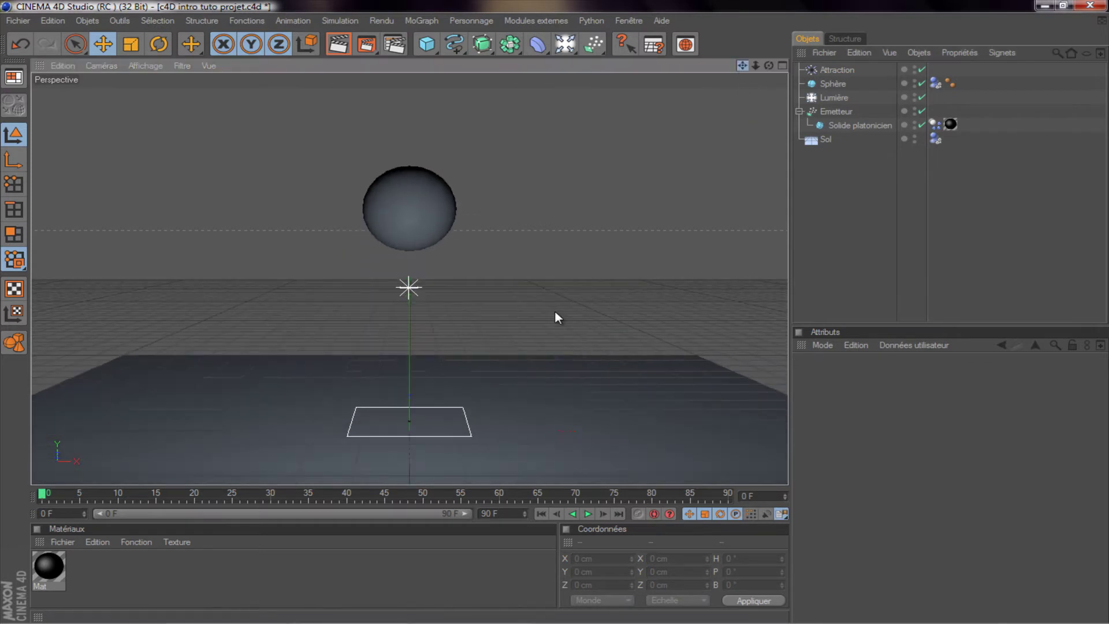
{"action": "left_click", "coordinate": [587, 515]}
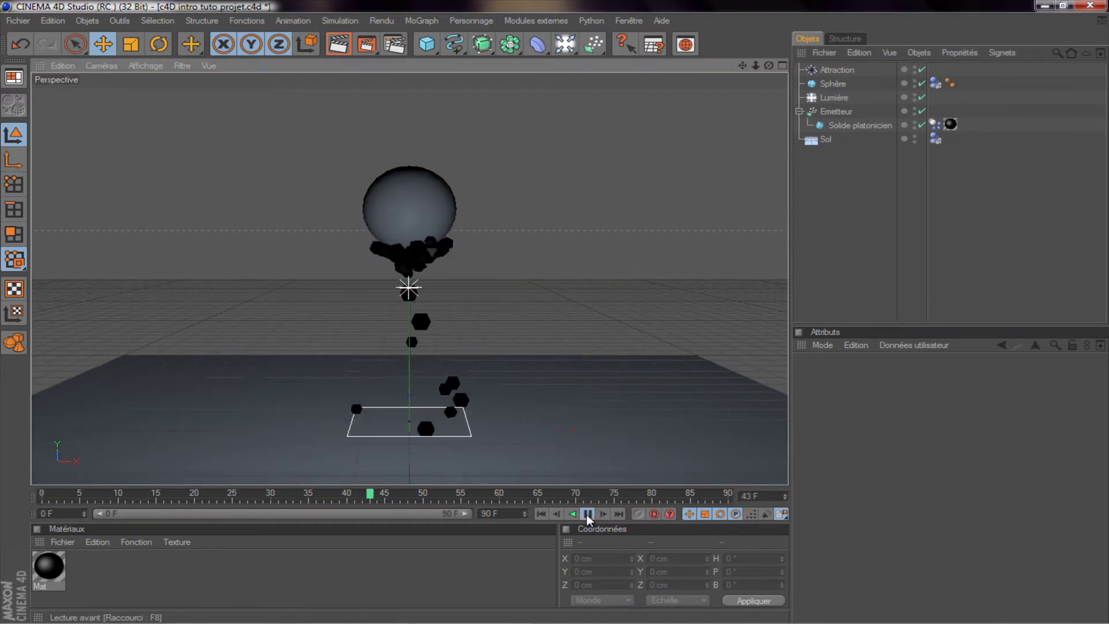
{"action": "left_click", "coordinate": [587, 514]}
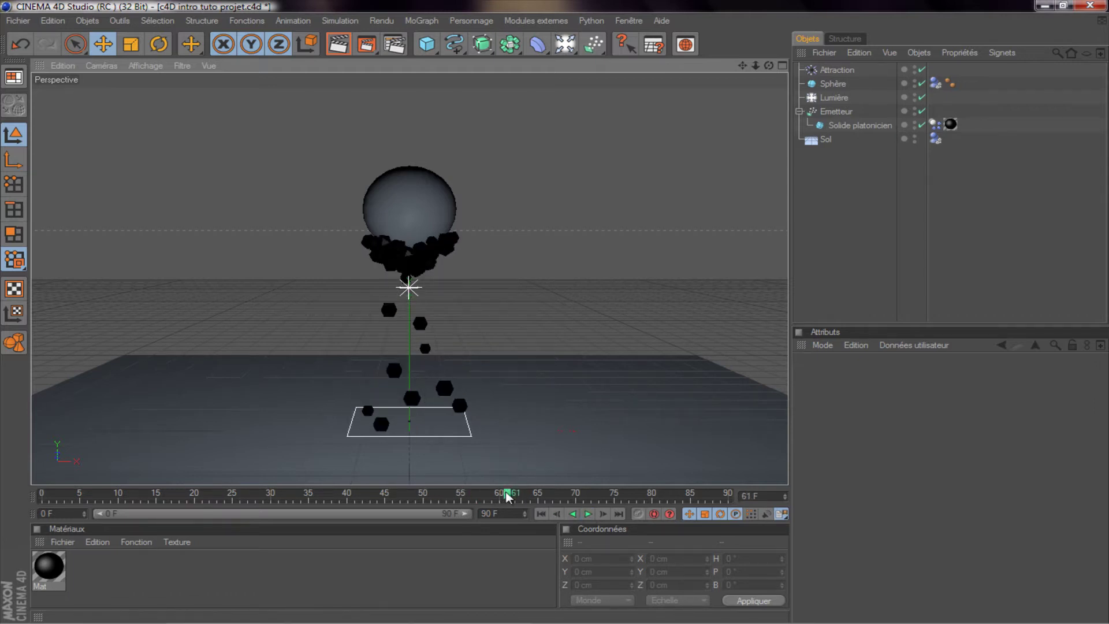
{"action": "left_click_drag", "start_coordinate": [507, 496], "coordinate": [478, 496]}
{"action": "left_click_drag", "start_coordinate": [400, 482], "coordinate": [27, 490]}
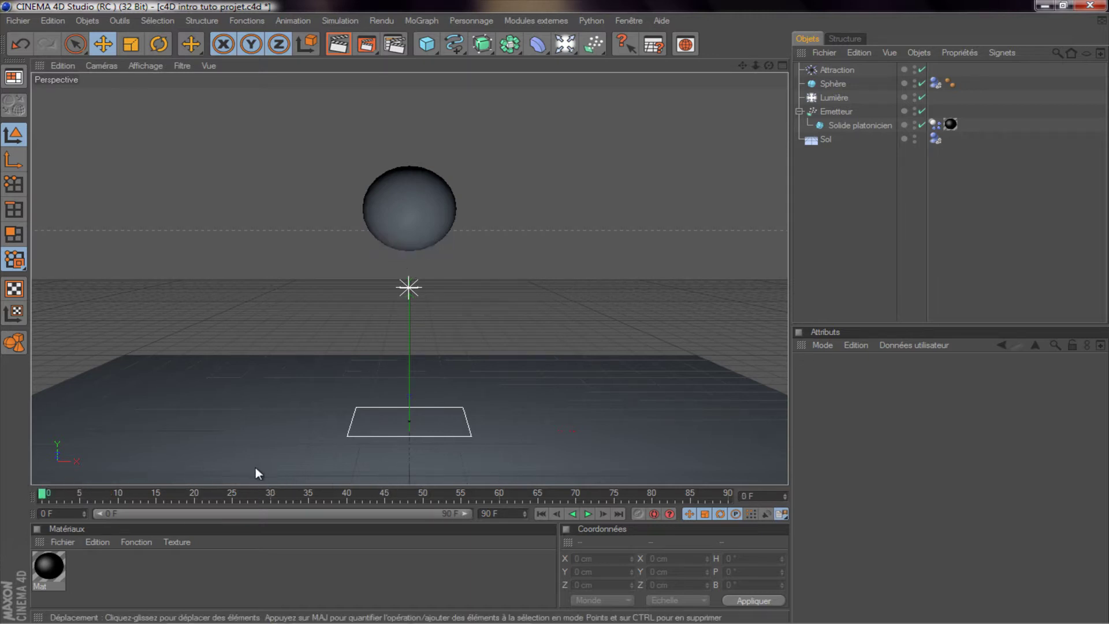
Set the animation end frame to 350 and extend the preview range to 350
{"action": "double_click", "coordinate": [489, 512]}
{"action": "type", "text": "30"}
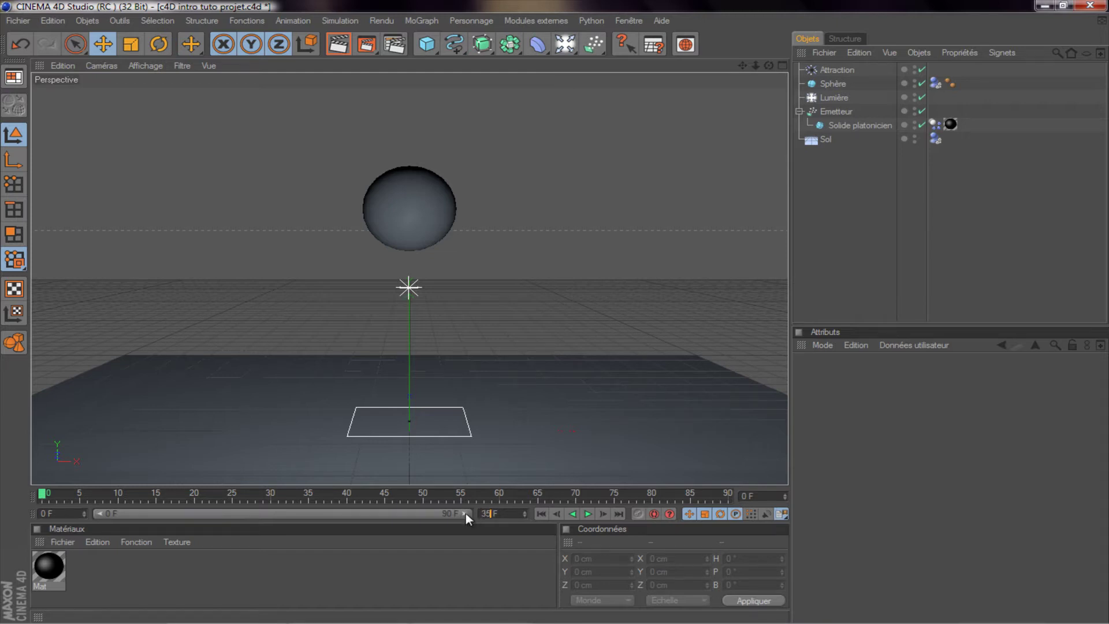
{"action": "left_click", "coordinate": [485, 542]}
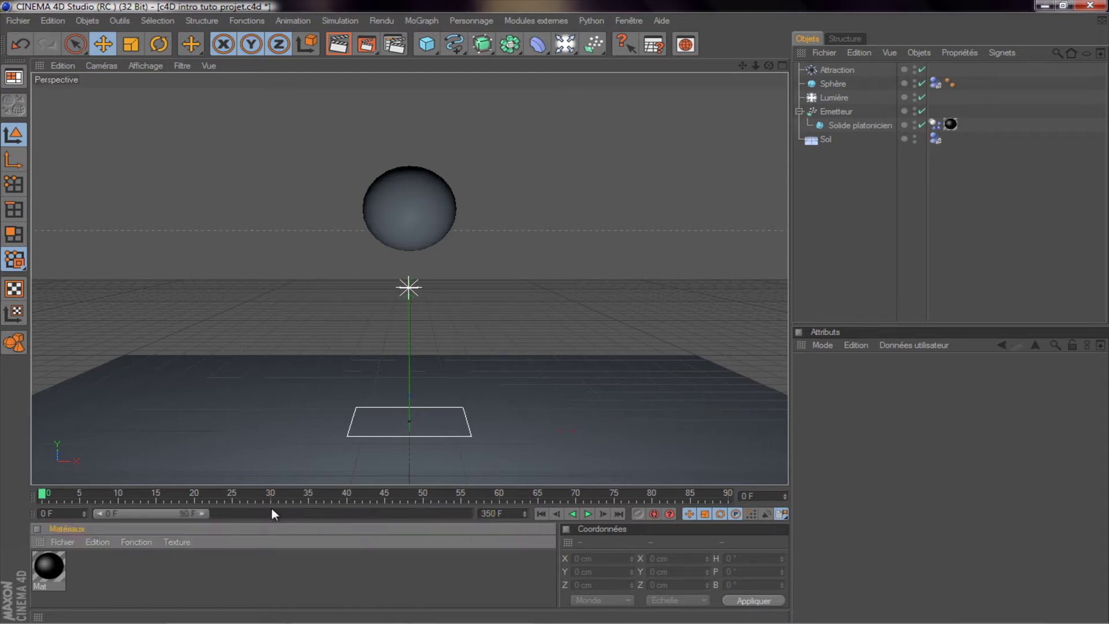
{"action": "left_click_drag", "start_coordinate": [211, 516], "coordinate": [475, 520]}
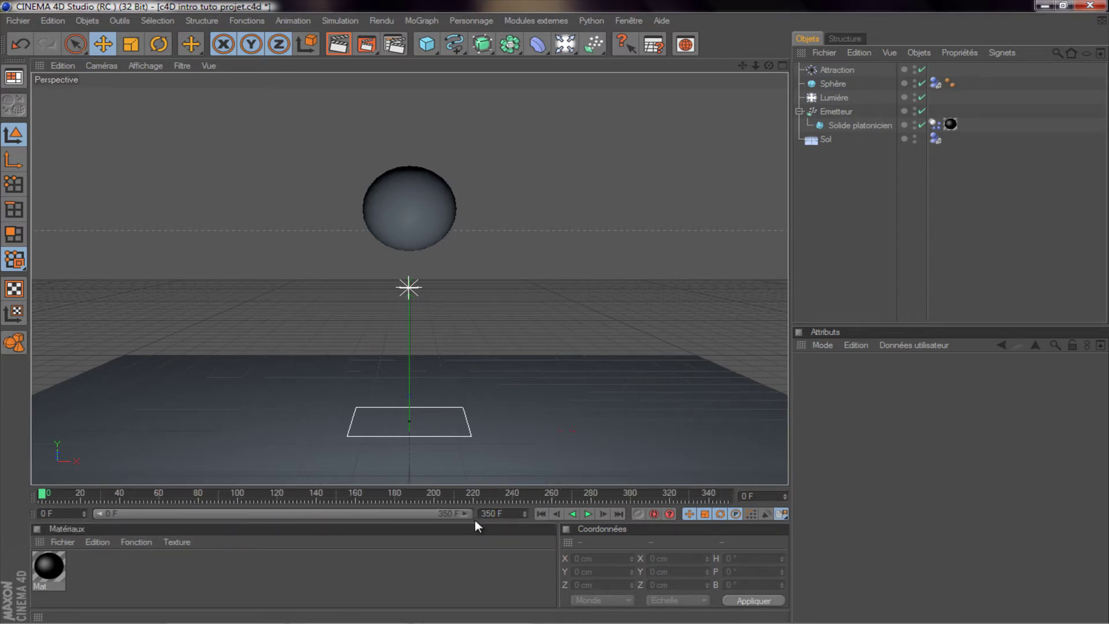
{"action": "left_click", "coordinate": [840, 68]}
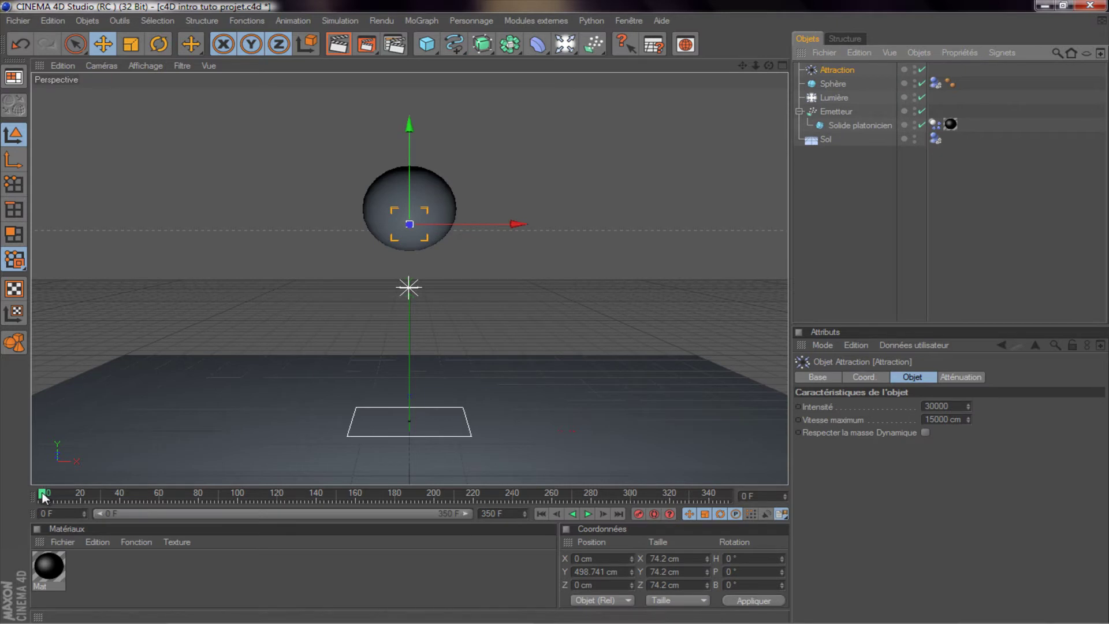
Move the timeline to frame 165 and show the Attraction's Base properties
{"action": "left_click_drag", "start_coordinate": [46, 494], "coordinate": [369, 498]}
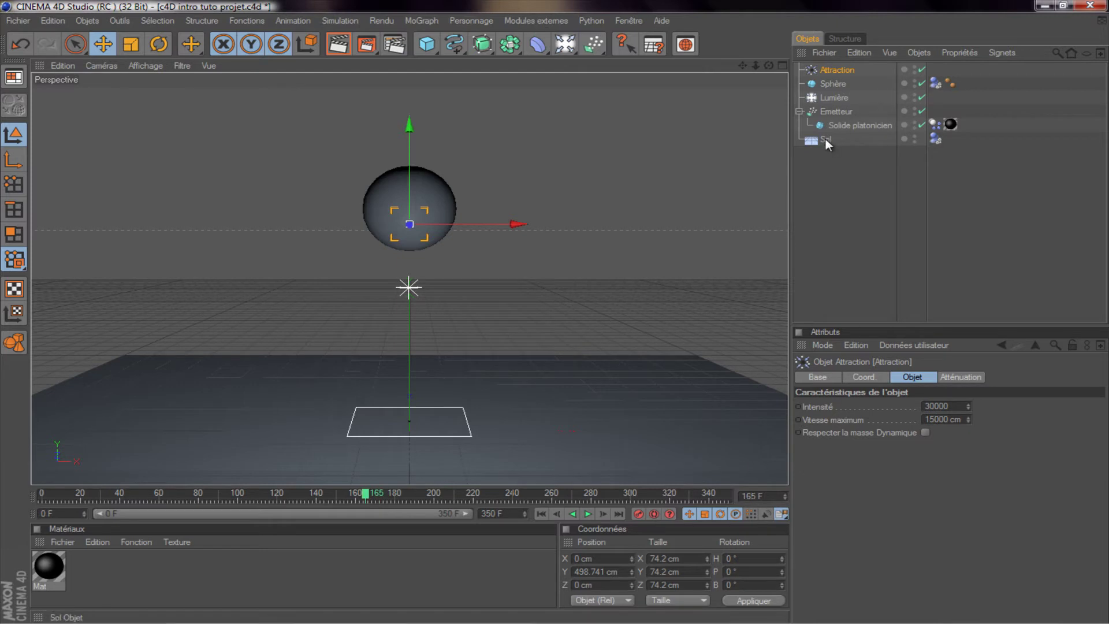
{"action": "left_click", "coordinate": [824, 377]}
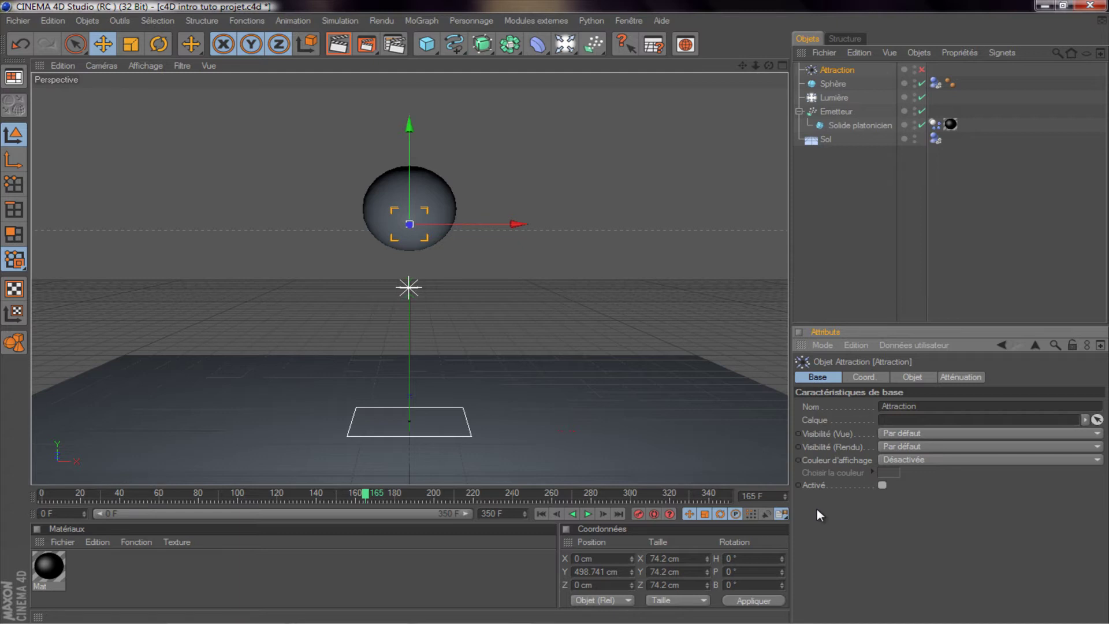
Keyframe the Attraction's Activé switch off at frame 165 and on at 166
{"action": "left_click", "coordinate": [800, 486], "text": "ctrl"}
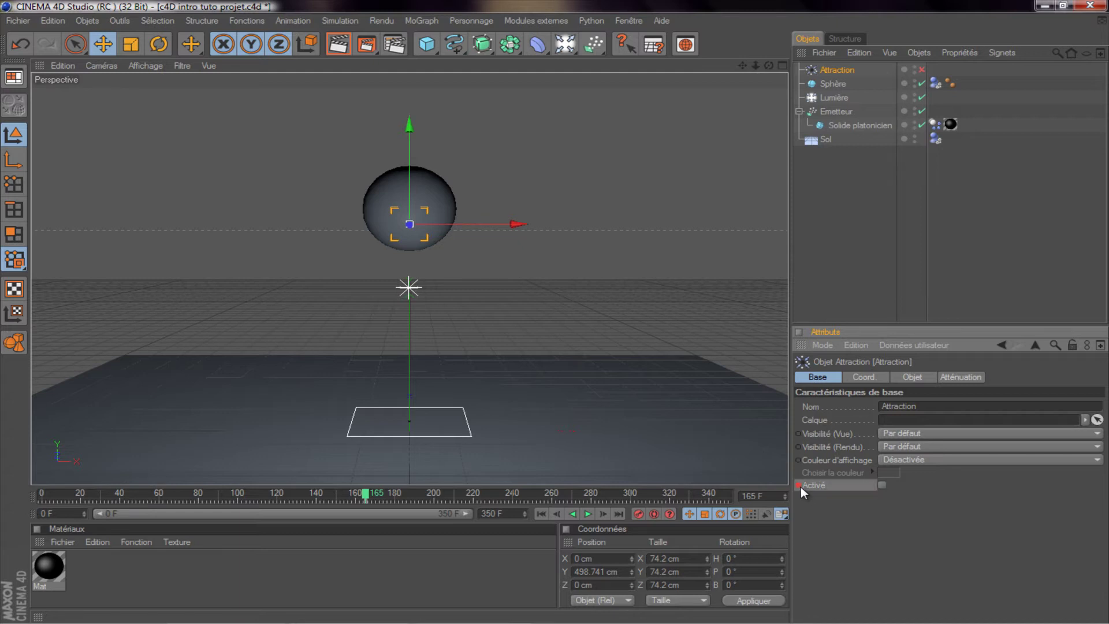
{"action": "left_click", "coordinate": [603, 513]}
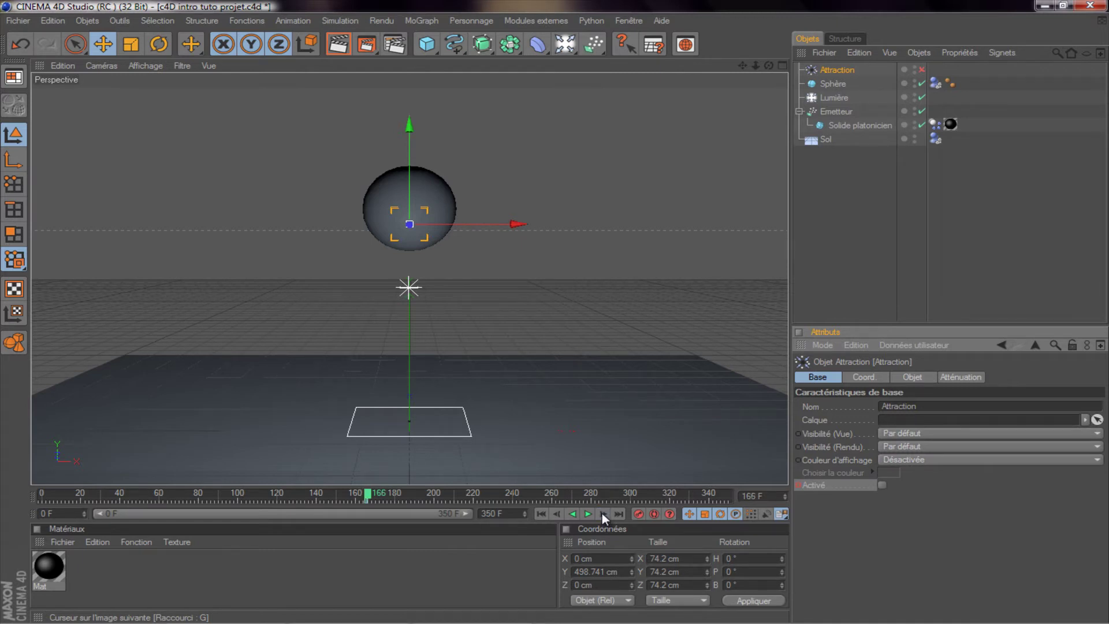
{"action": "left_click", "coordinate": [883, 485]}
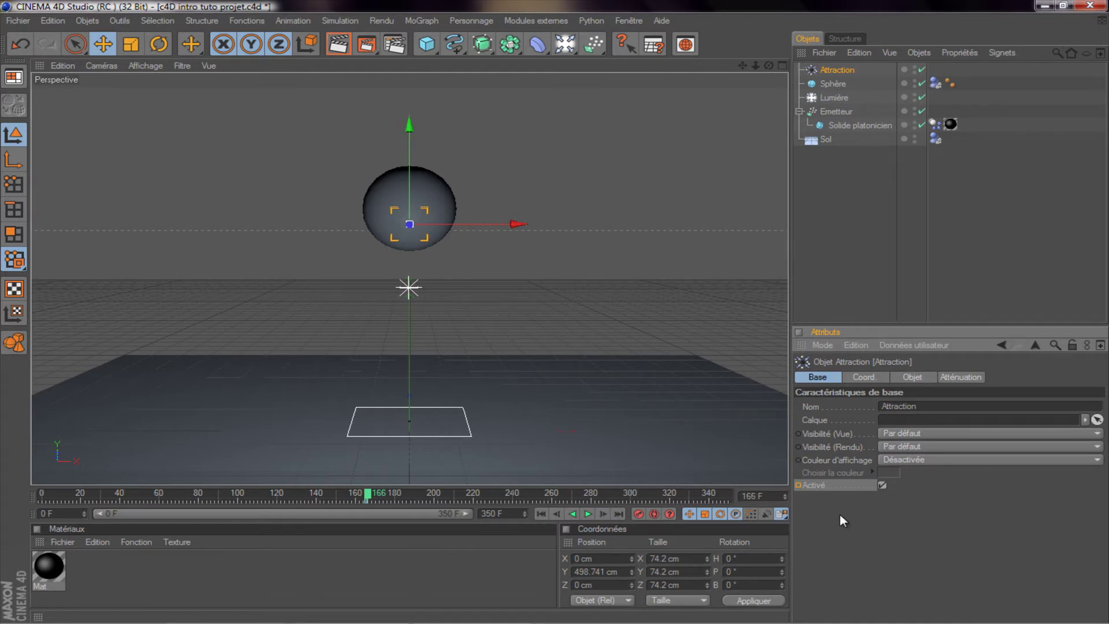
{"action": "left_click", "coordinate": [799, 485], "text": "ctrl"}
{"action": "mouse_move", "coordinate": [371, 495]}
{"action": "left_mouse_down"}
{"action": "mouse_move", "coordinate": [265, 499]}
{"action": "mouse_move", "coordinate": [495, 499]}
{"action": "left_mouse_up"}
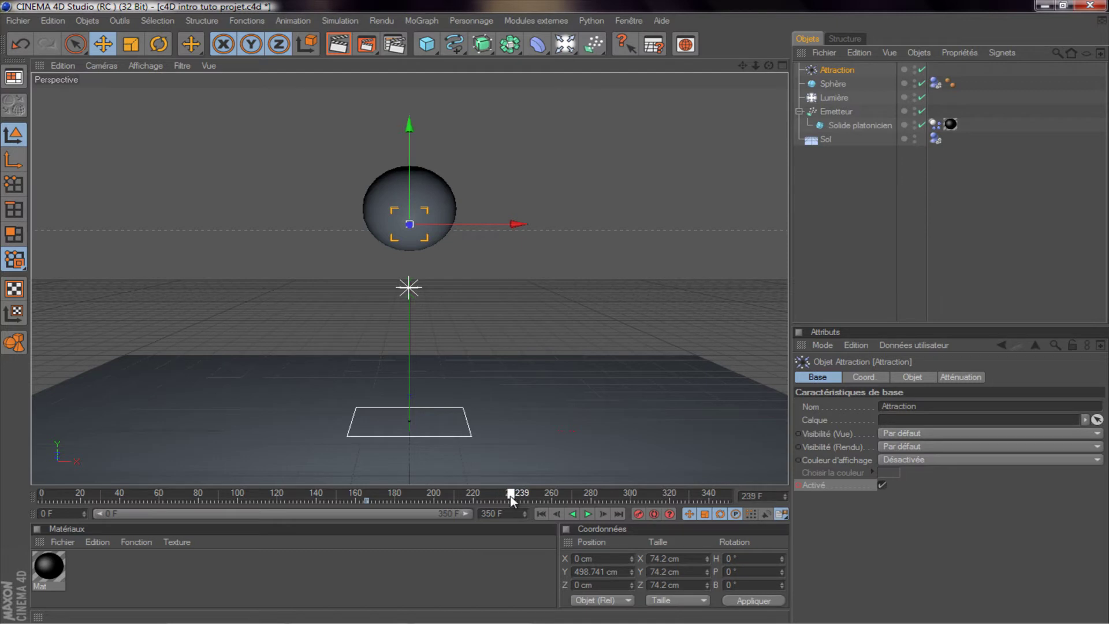
Keyframe Activé on at frame 230 and off at 231, then rewind to frame 0
{"action": "left_click_drag", "start_coordinate": [498, 500], "coordinate": [494, 500]}
{"action": "left_click", "coordinate": [799, 485], "text": "ctrl"}
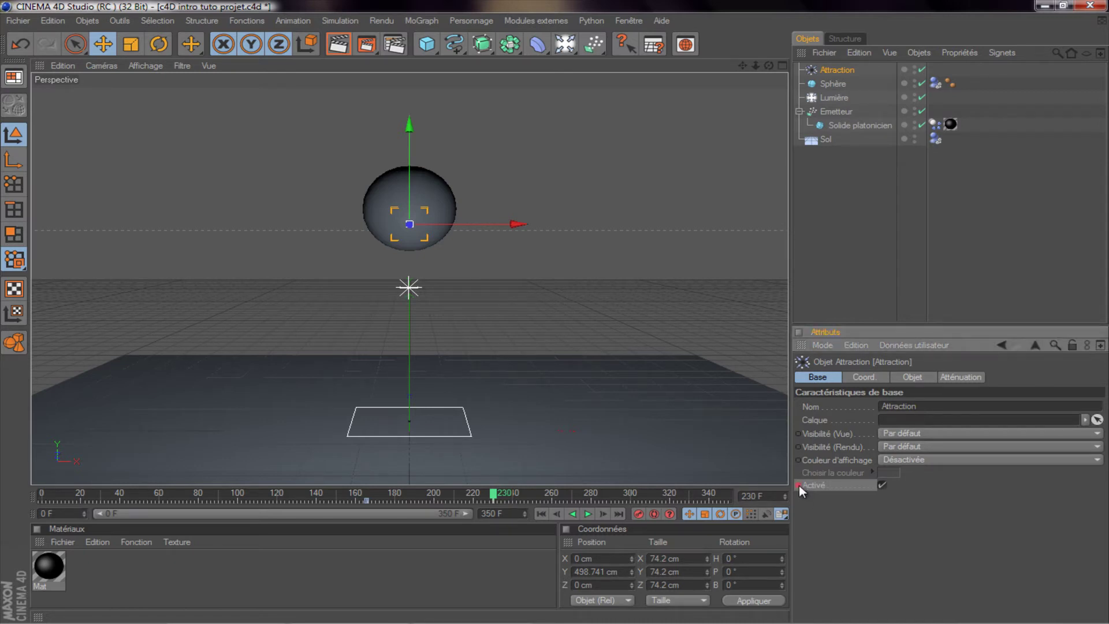
{"action": "left_click", "coordinate": [607, 514]}
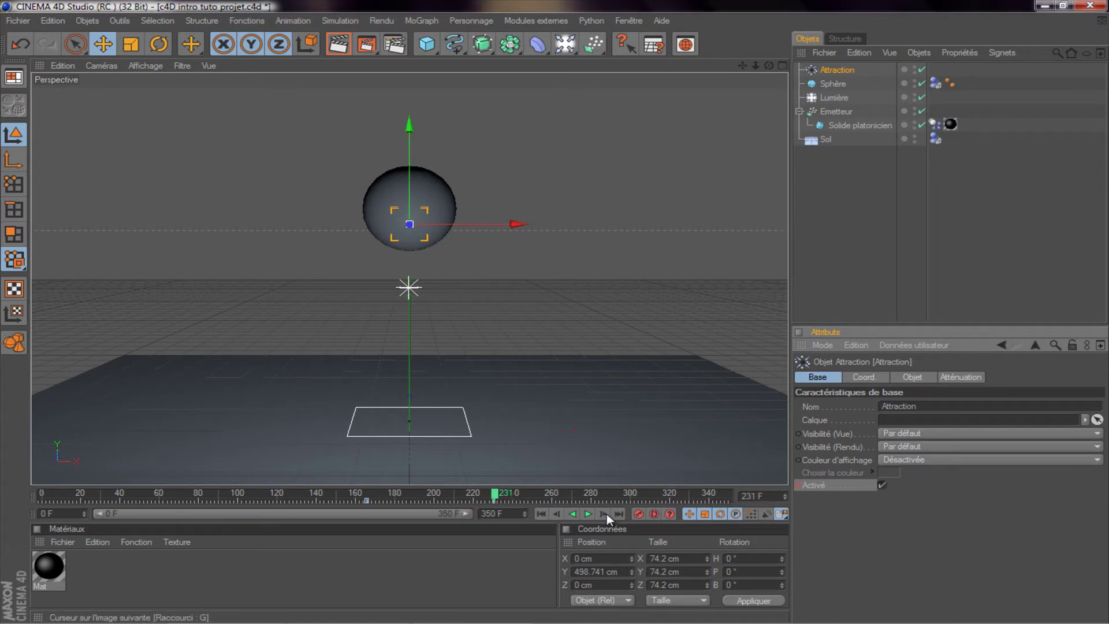
{"action": "left_click", "coordinate": [882, 487]}
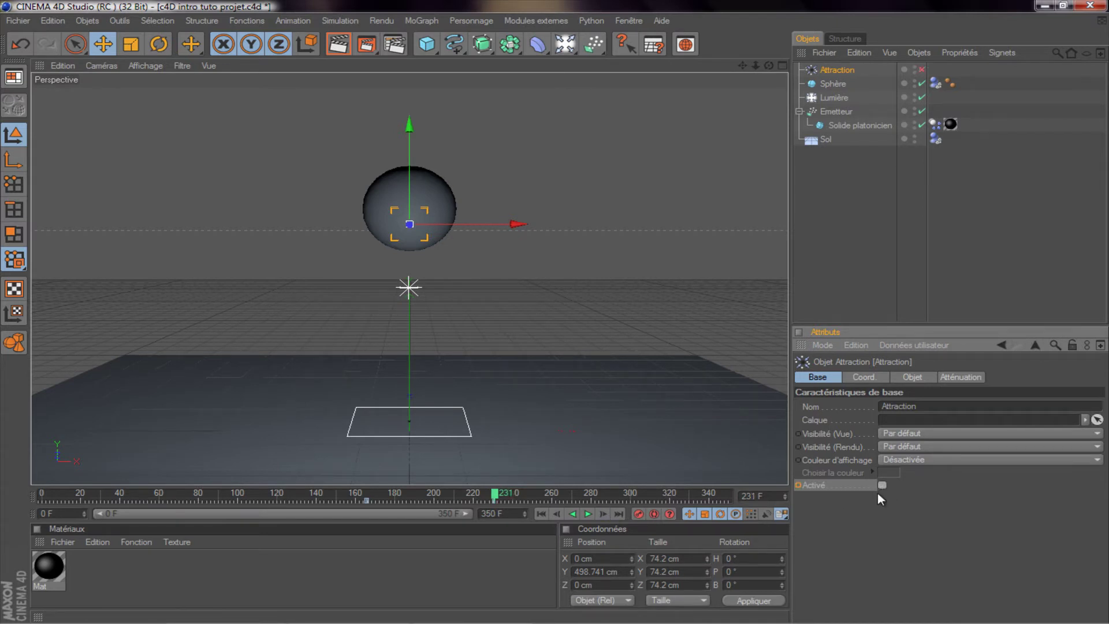
{"action": "left_click", "coordinate": [800, 486], "text": "ctrl"}
{"action": "mouse_move", "coordinate": [497, 493]}
{"action": "left_mouse_down"}
{"action": "mouse_move", "coordinate": [570, 497]}
{"action": "mouse_move", "coordinate": [330, 508]}
{"action": "mouse_move", "coordinate": [400, 508]}
{"action": "left_mouse_up"}
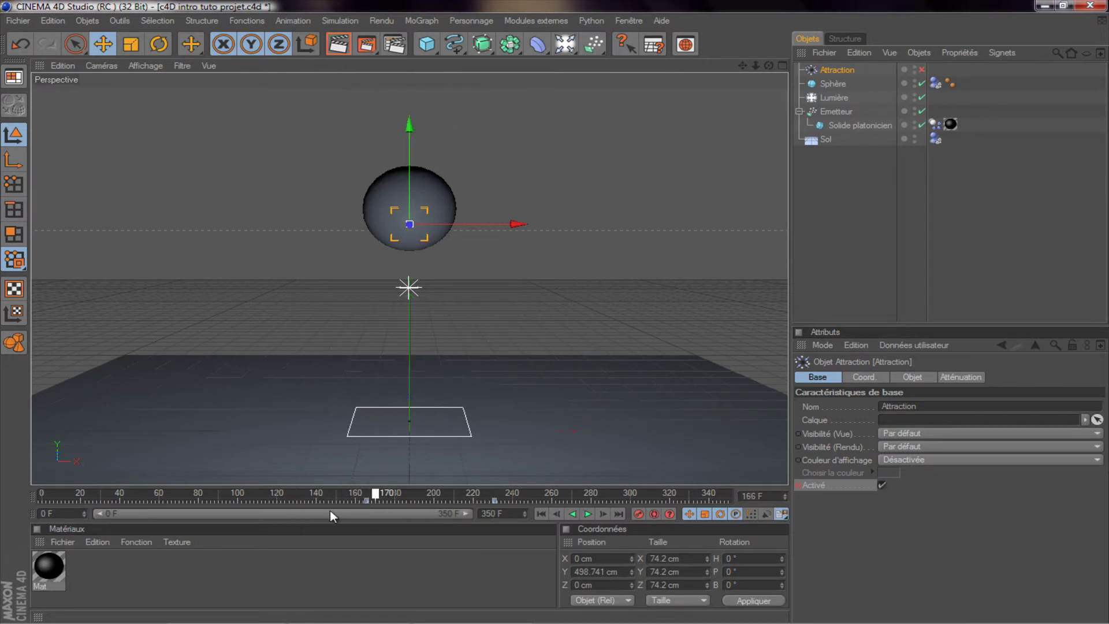
{"action": "left_click_drag", "start_coordinate": [400, 507], "coordinate": [4, 523]}
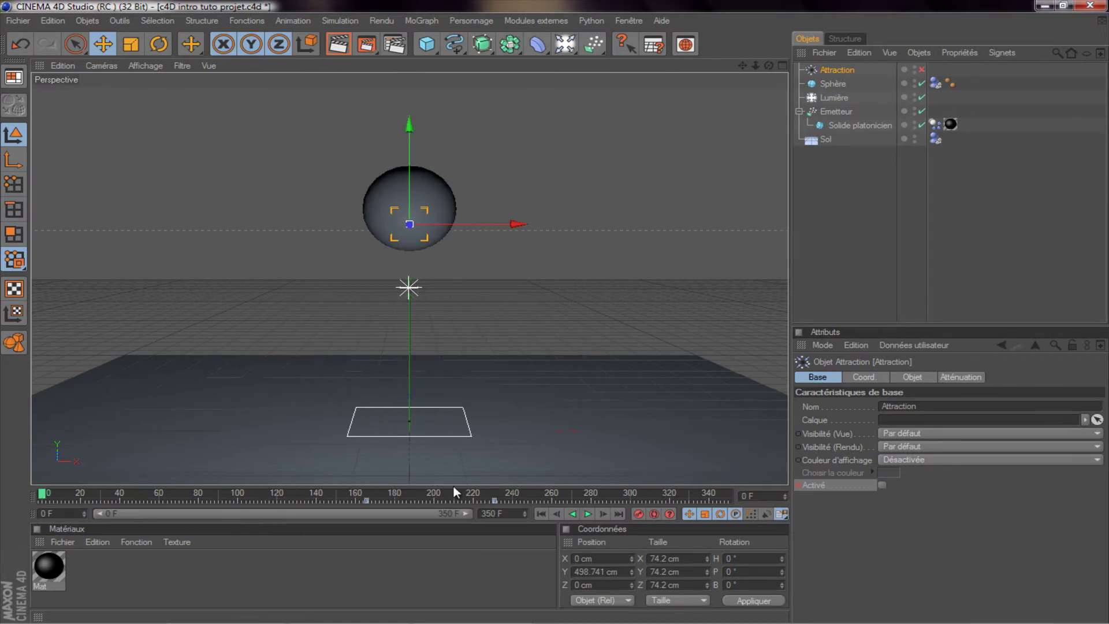
Preview the falling-particle animation, then stop and rewind to frame 0
{"action": "left_click", "coordinate": [588, 514]}
{"action": "left_click", "coordinate": [906, 278]}
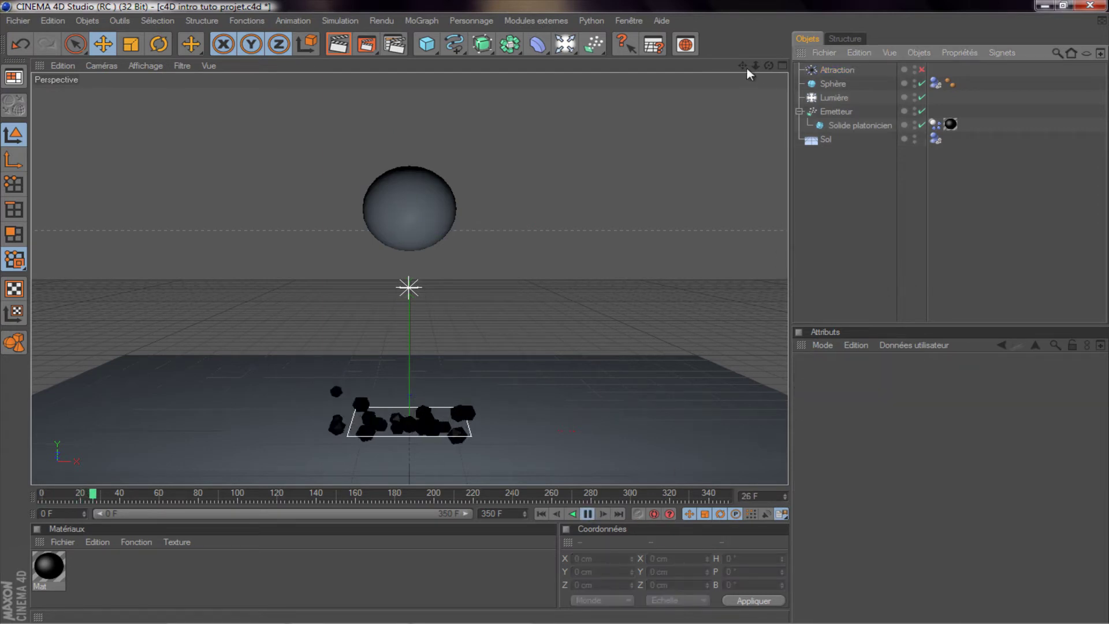
{"action": "left_click_drag", "start_coordinate": [742, 65], "coordinate": [556, 311]}
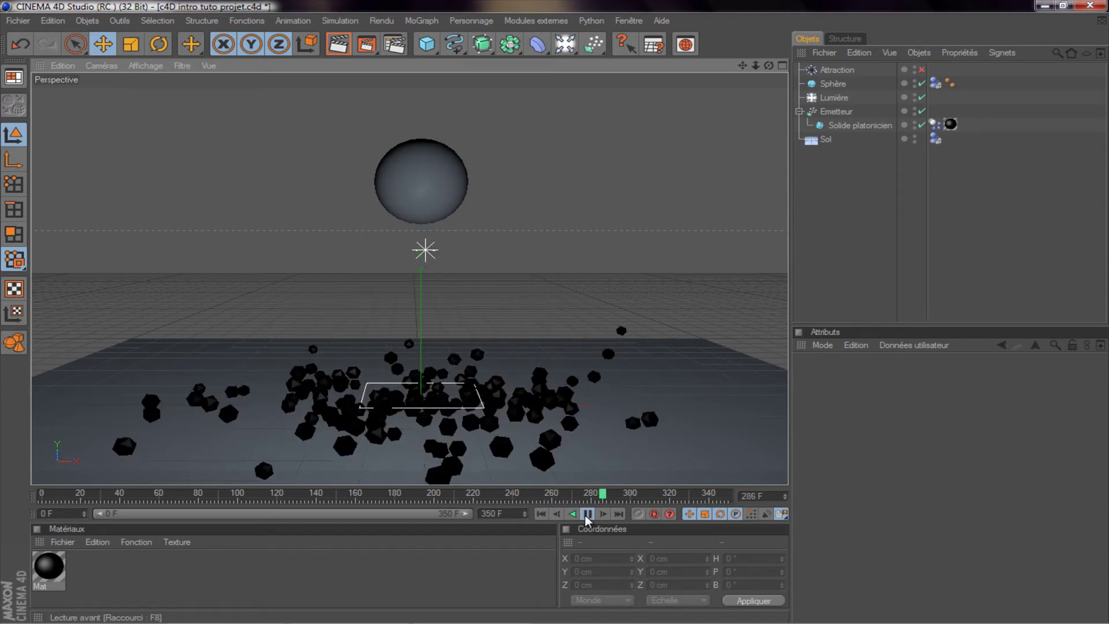
{"action": "left_click", "coordinate": [613, 496]}
{"action": "left_click_drag", "start_coordinate": [612, 498], "coordinate": [9, 519]}
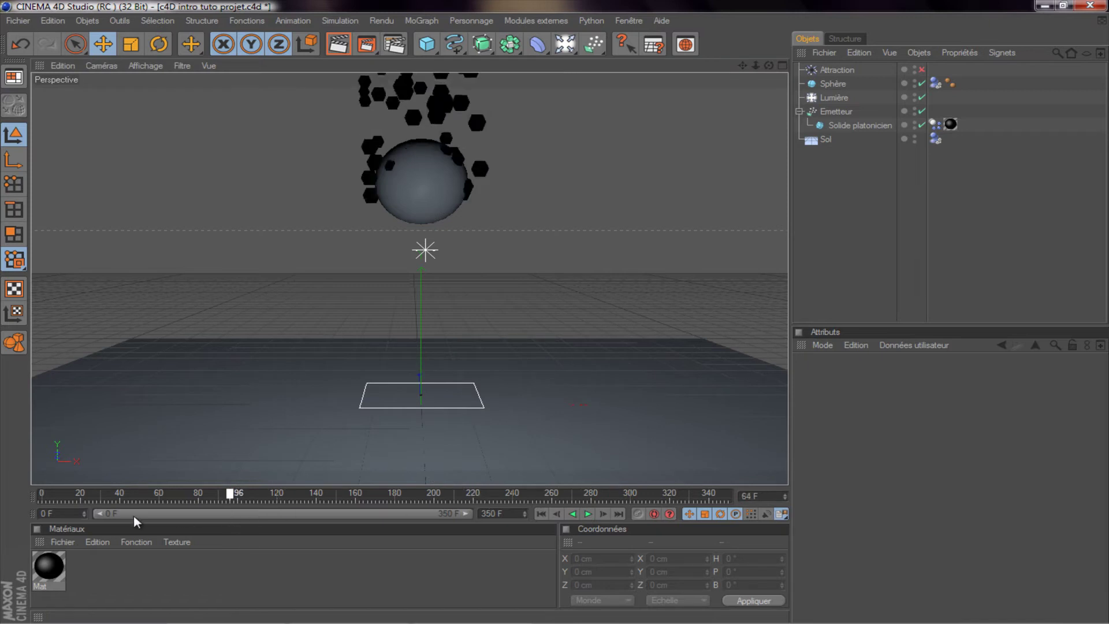
{"action": "left_click", "coordinate": [61, 542]}
Create Mat.1 and set its Couleur to cyan (0, 224, 249)
{"action": "left_click", "coordinate": [99, 366]}
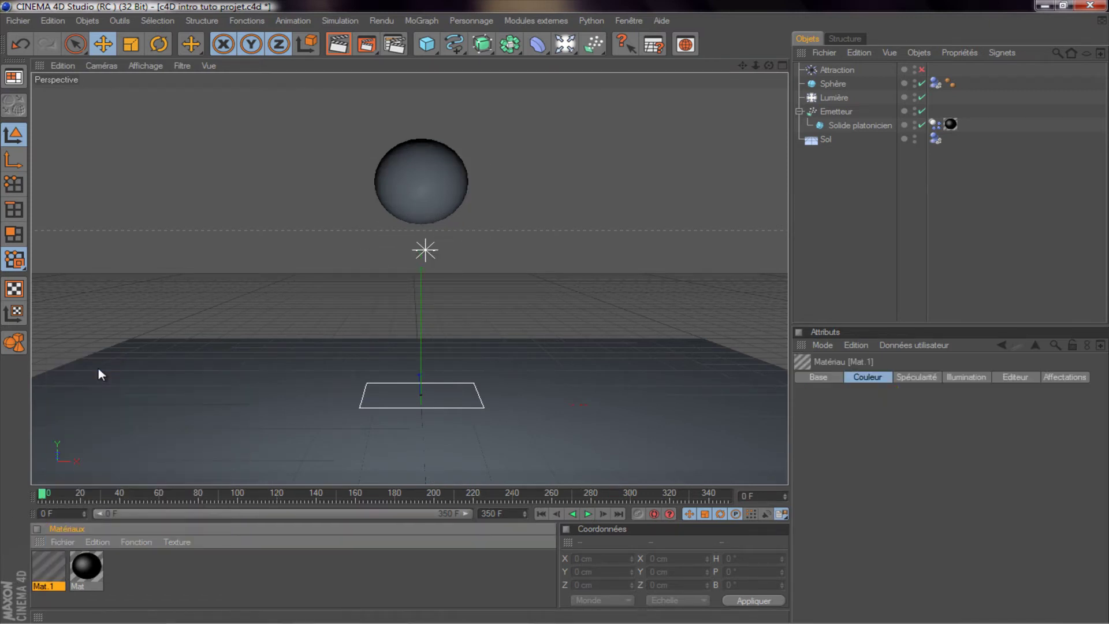
{"action": "double_click", "coordinate": [54, 568]}
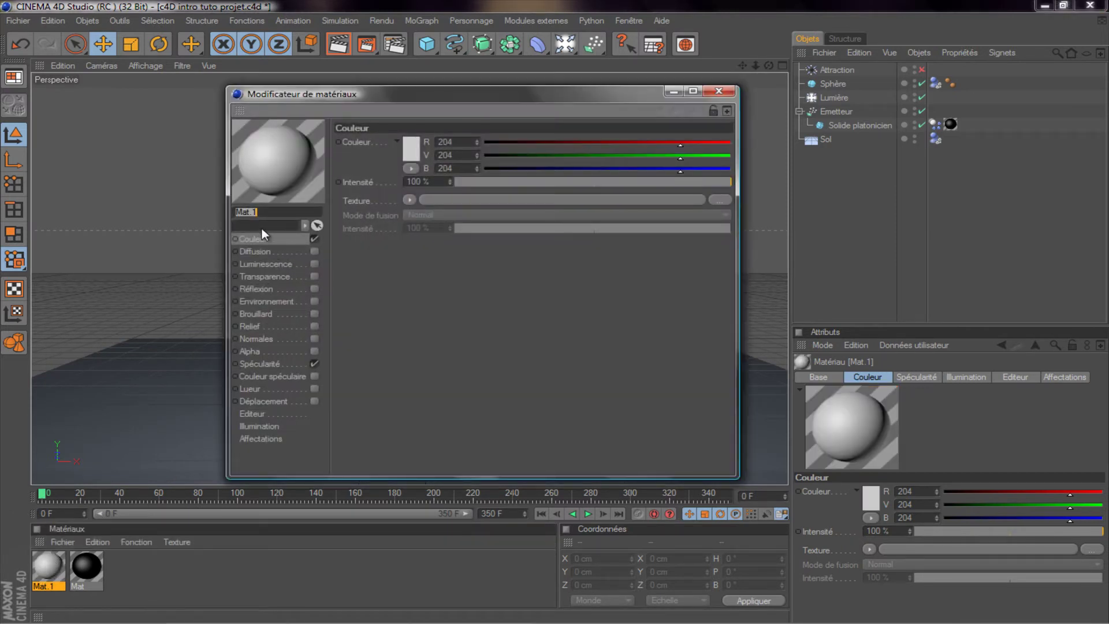
{"action": "left_click", "coordinate": [404, 151]}
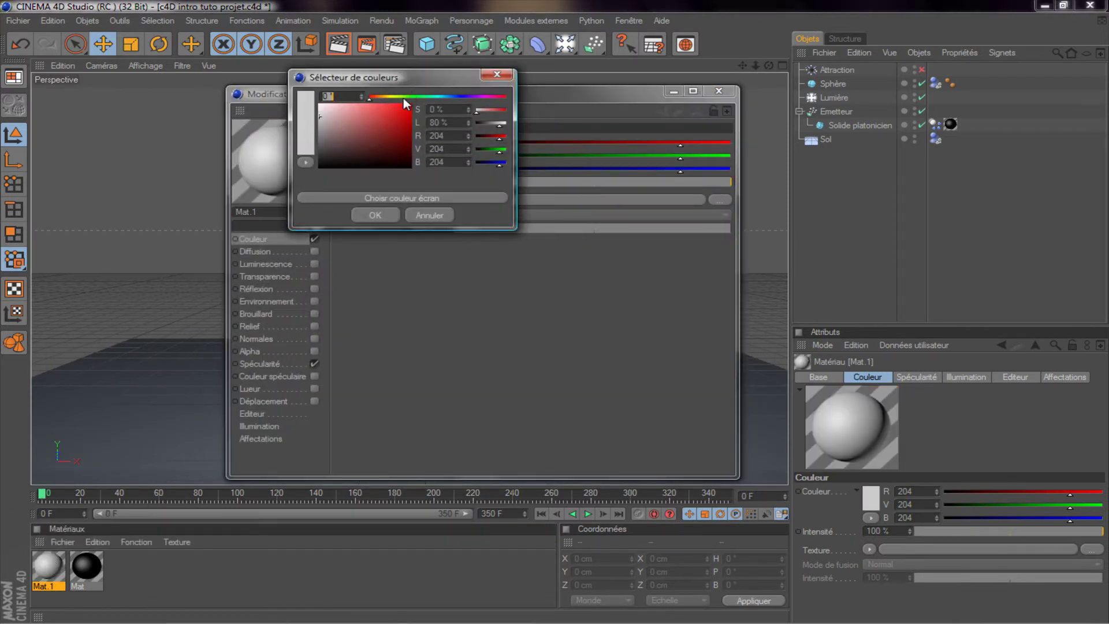
{"action": "mouse_move", "coordinate": [403, 98]}
{"action": "left_mouse_down"}
{"action": "mouse_move", "coordinate": [439, 101]}
{"action": "mouse_move", "coordinate": [430, 105]}
{"action": "left_mouse_up"}
{"action": "left_click", "coordinate": [374, 215]}
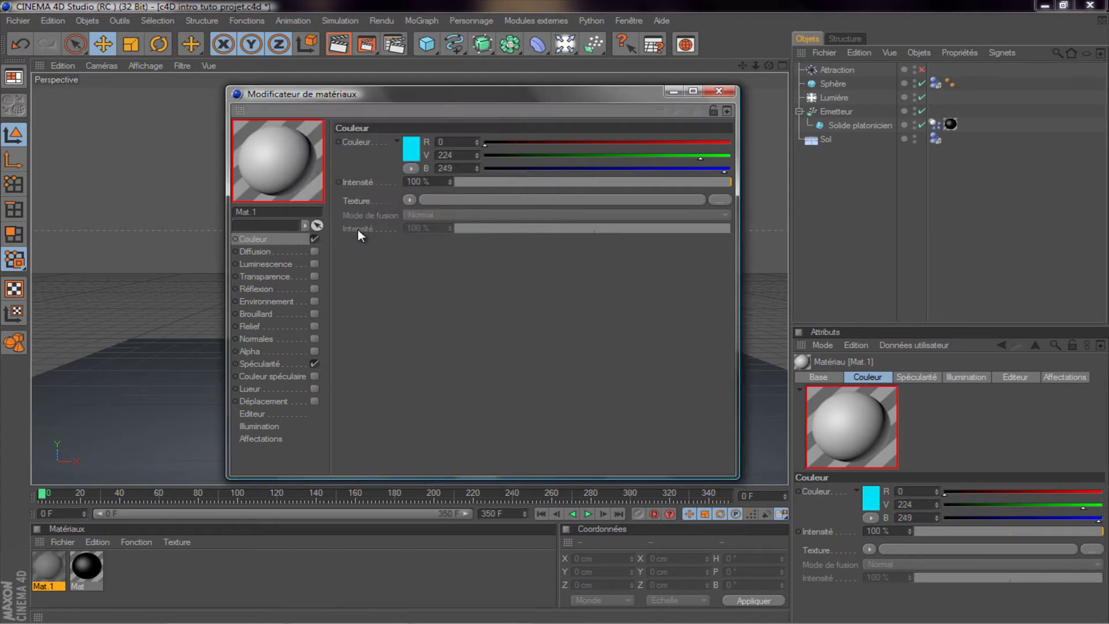
Enable Mat.1 reflection at 20% with a Fresnel texture at 20% intensity
{"action": "left_click", "coordinate": [252, 288]}
{"action": "left_click", "coordinate": [314, 288]}
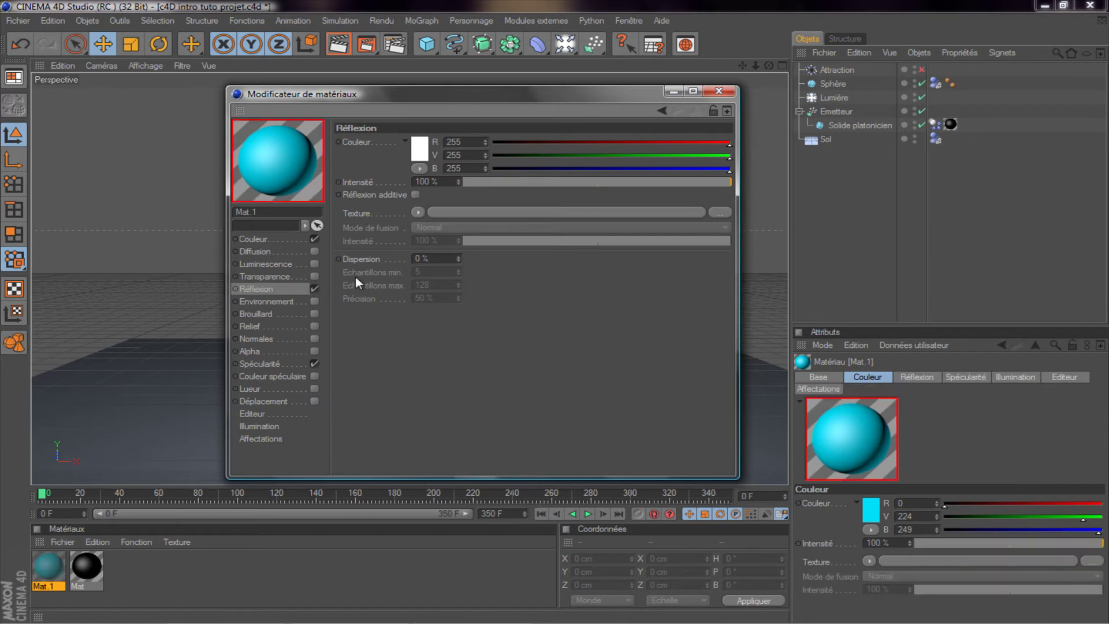
{"action": "left_click", "coordinate": [511, 181]}
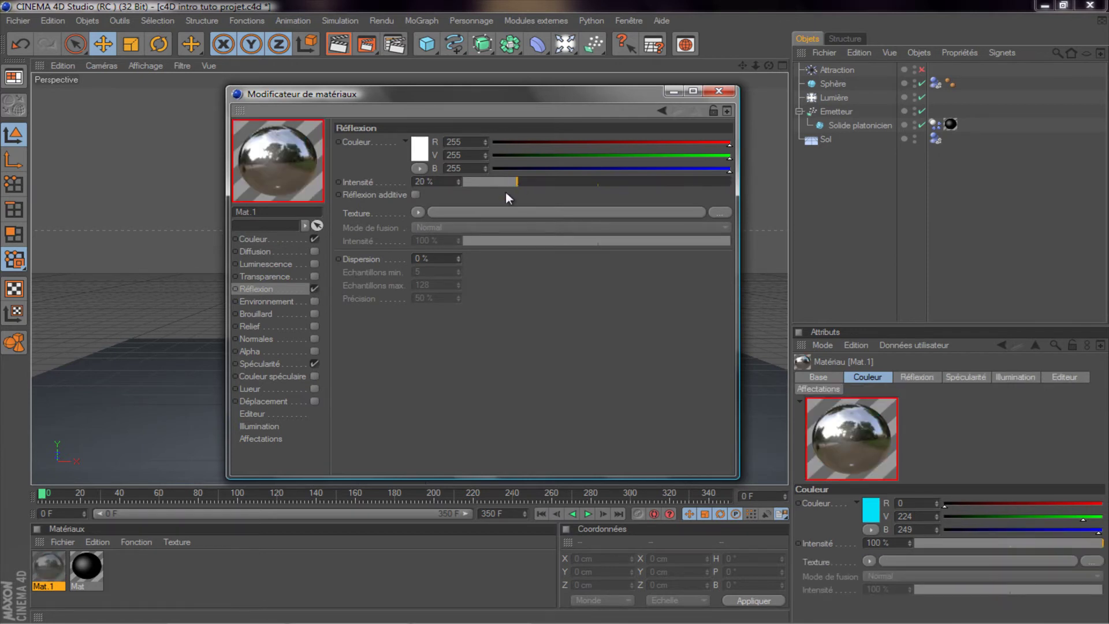
{"action": "left_click", "coordinate": [417, 212]}
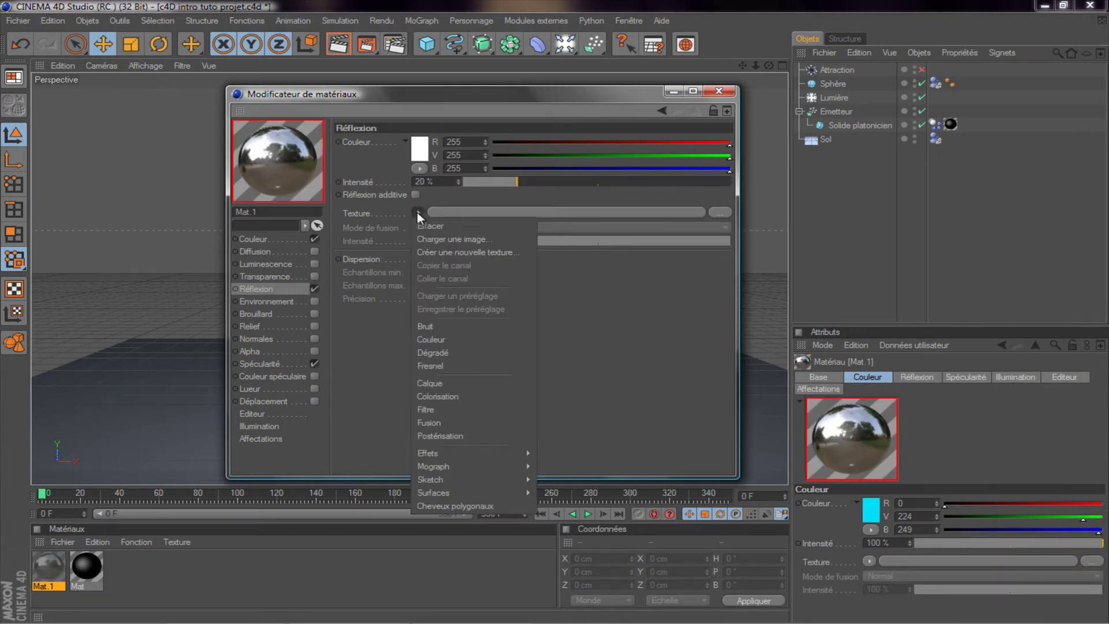
{"action": "left_click", "coordinate": [447, 363]}
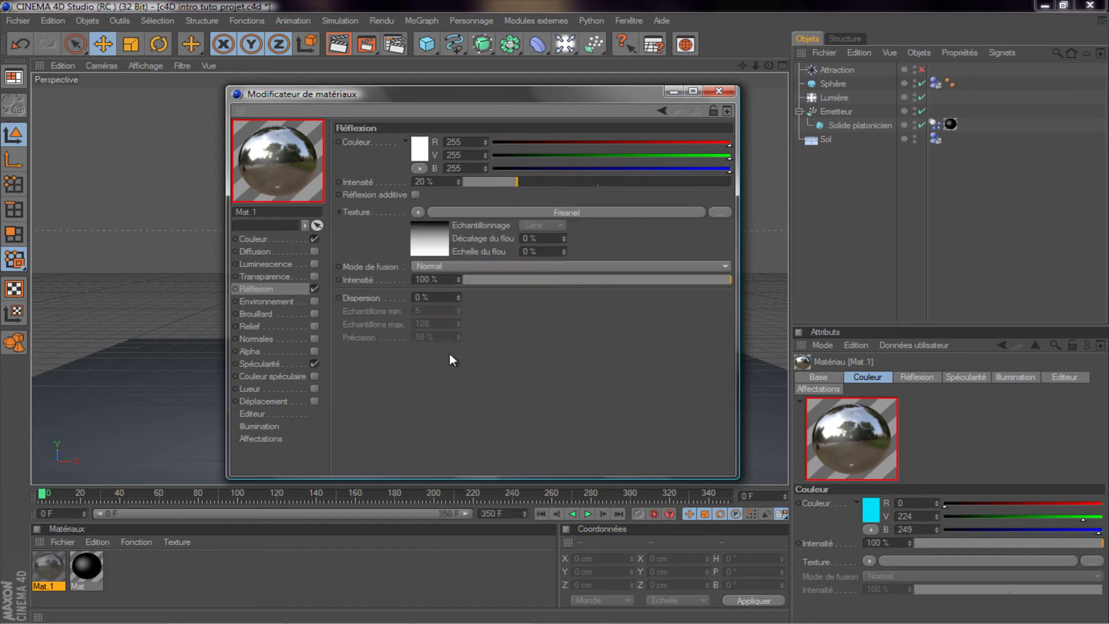
{"action": "left_click", "coordinate": [517, 279]}
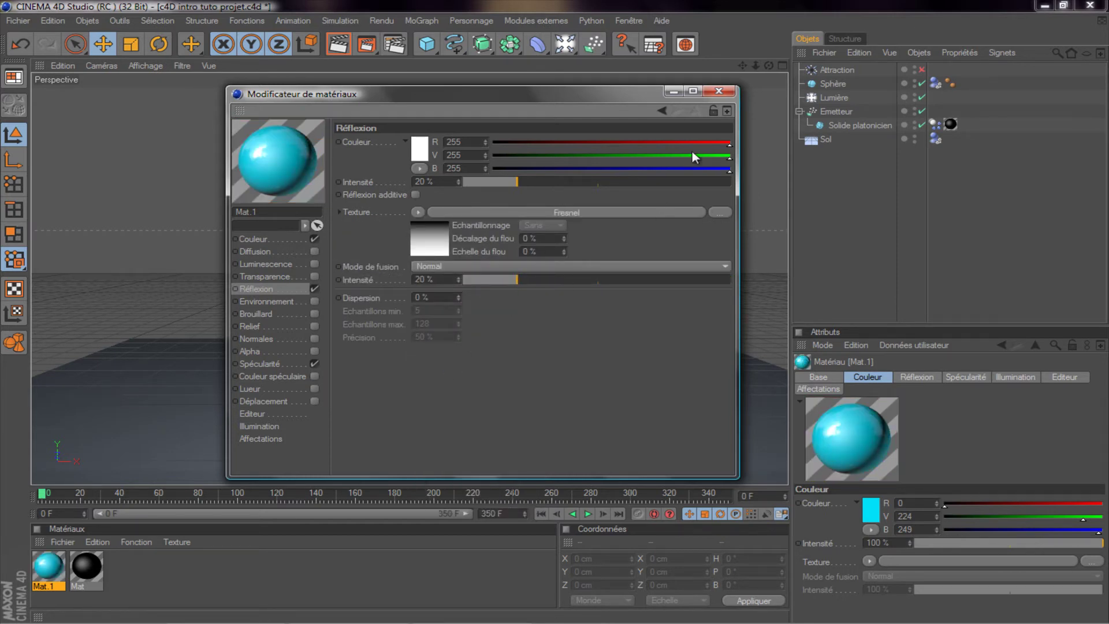
{"action": "left_click", "coordinate": [719, 91]}
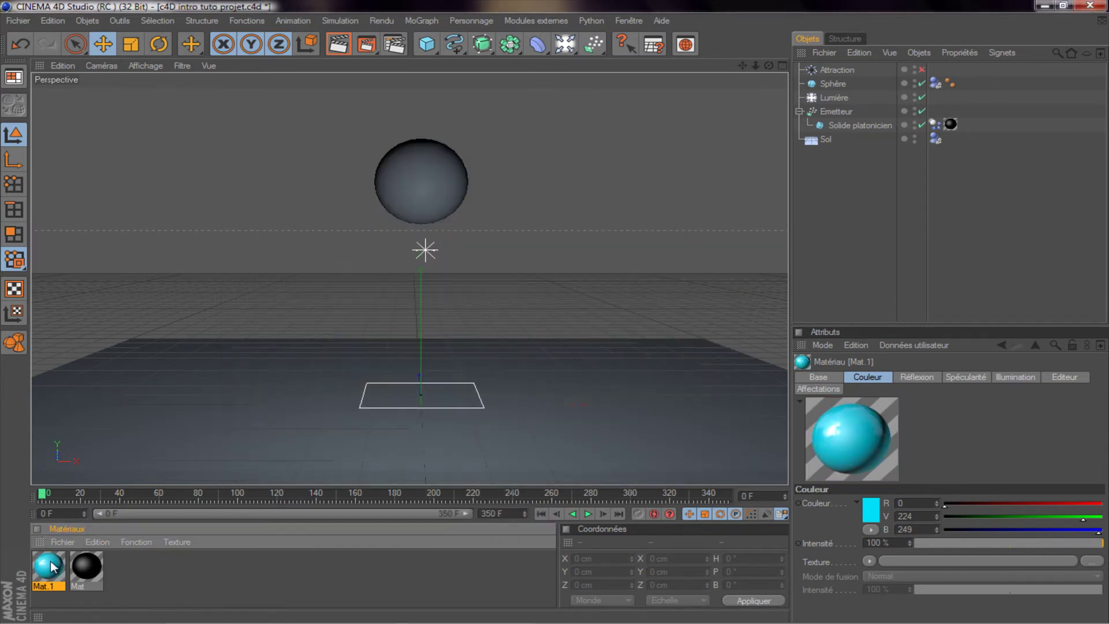
Apply the cyan Mat.1 material to Sphère and deselect the new texture tag
{"action": "mouse_move", "coordinate": [54, 566]}
{"action": "left_mouse_down"}
{"action": "mouse_move", "coordinate": [593, 300]}
{"action": "mouse_move", "coordinate": [856, 185]}
{"action": "left_mouse_up"}
{"action": "left_click_drag", "start_coordinate": [856, 185], "coordinate": [849, 135]}
{"action": "left_click_drag", "start_coordinate": [838, 71], "coordinate": [823, 84]}
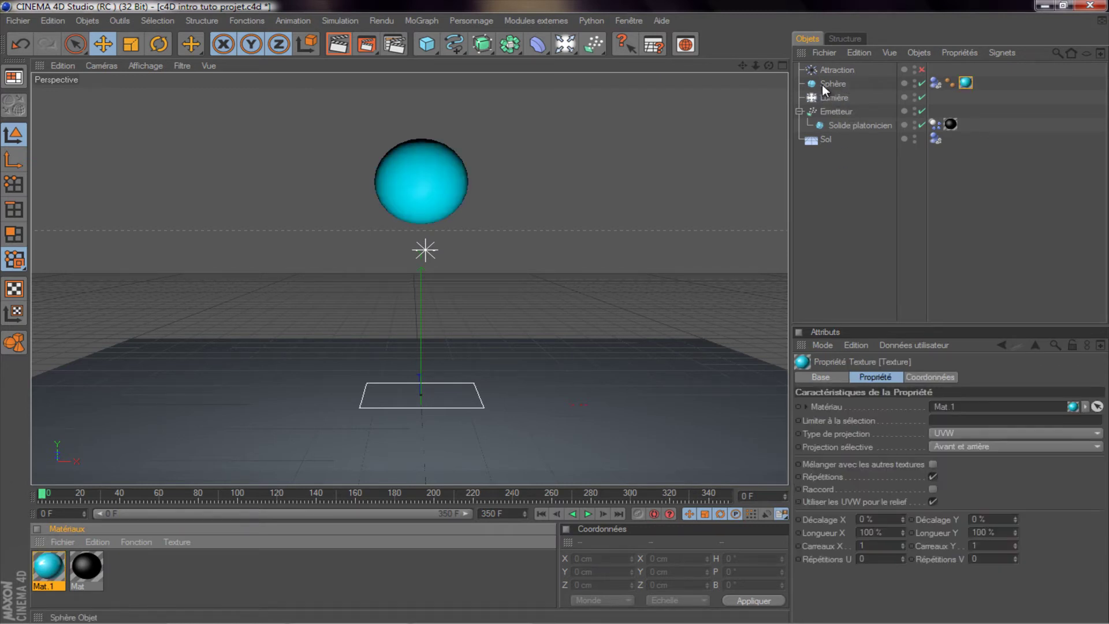
{"action": "left_click", "coordinate": [841, 204]}
{"action": "middle_click_drag", "start_coordinate": [554, 313], "coordinate": [556, 315], "text": "alt"}
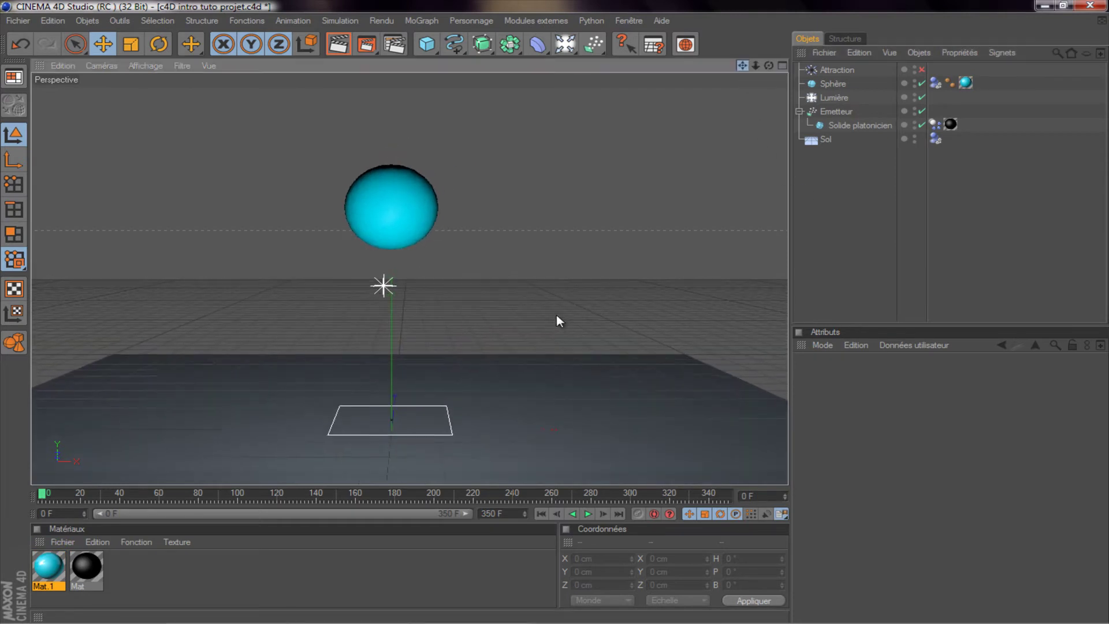
{"action": "left_click_drag", "start_coordinate": [556, 314], "coordinate": [554, 311], "text": "alt"}
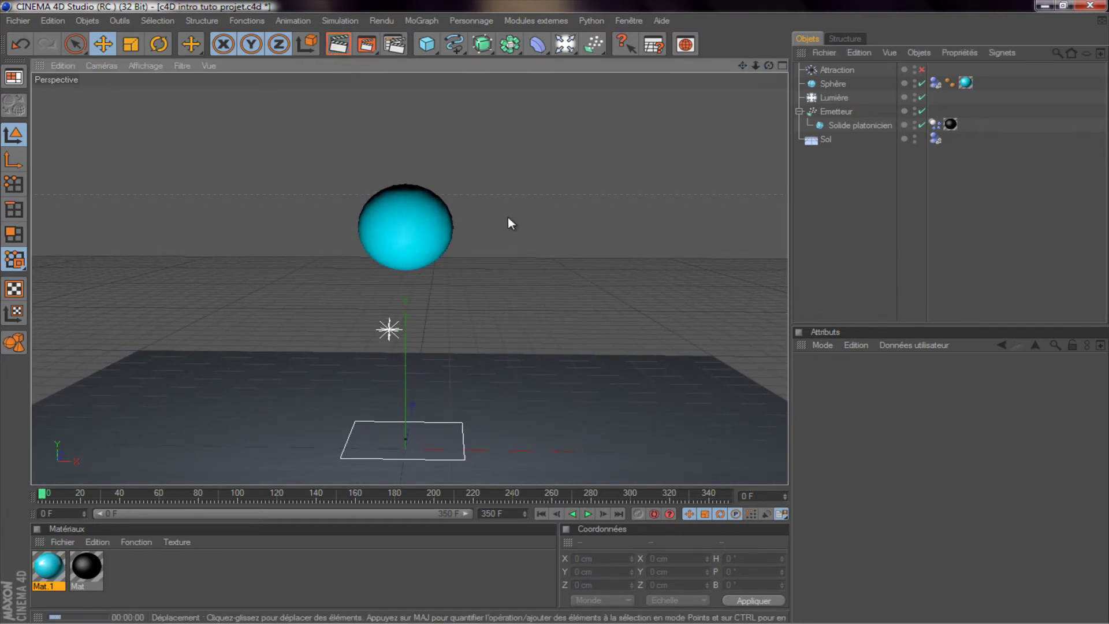
Raise the Lumière light up to about the sphere's height
{"action": "left_click", "coordinate": [388, 332]}
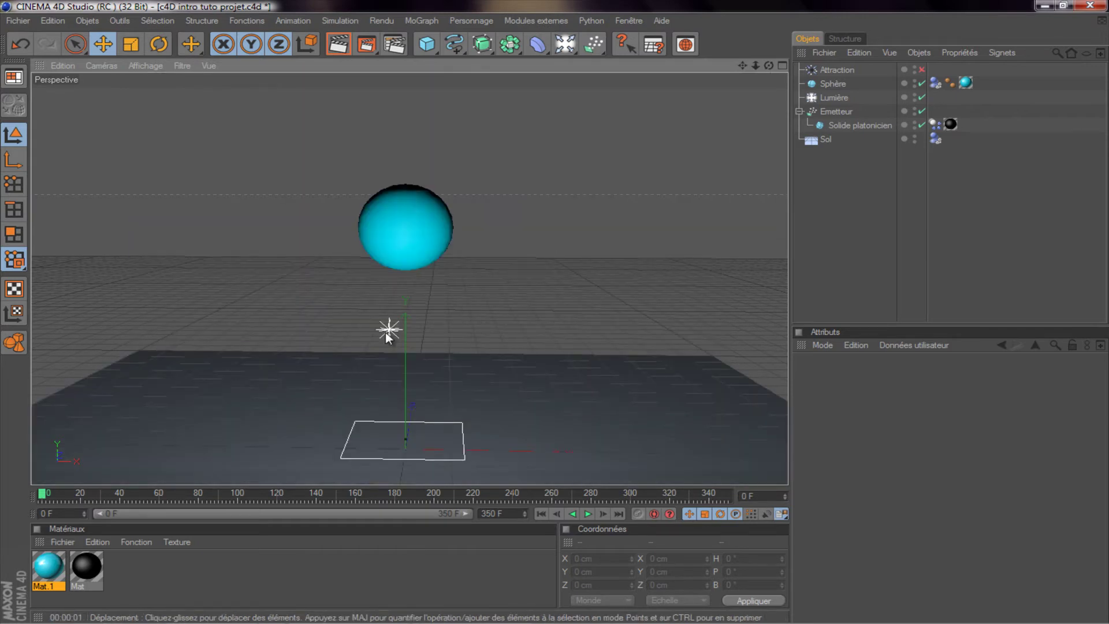
{"action": "left_click", "coordinate": [389, 334]}
{"action": "mouse_move", "coordinate": [555, 307]}
{"action": "left_mouse_down"}
{"action": "mouse_move", "coordinate": [555, 316]}
{"action": "mouse_move", "coordinate": [556, 302]}
{"action": "left_mouse_up"}
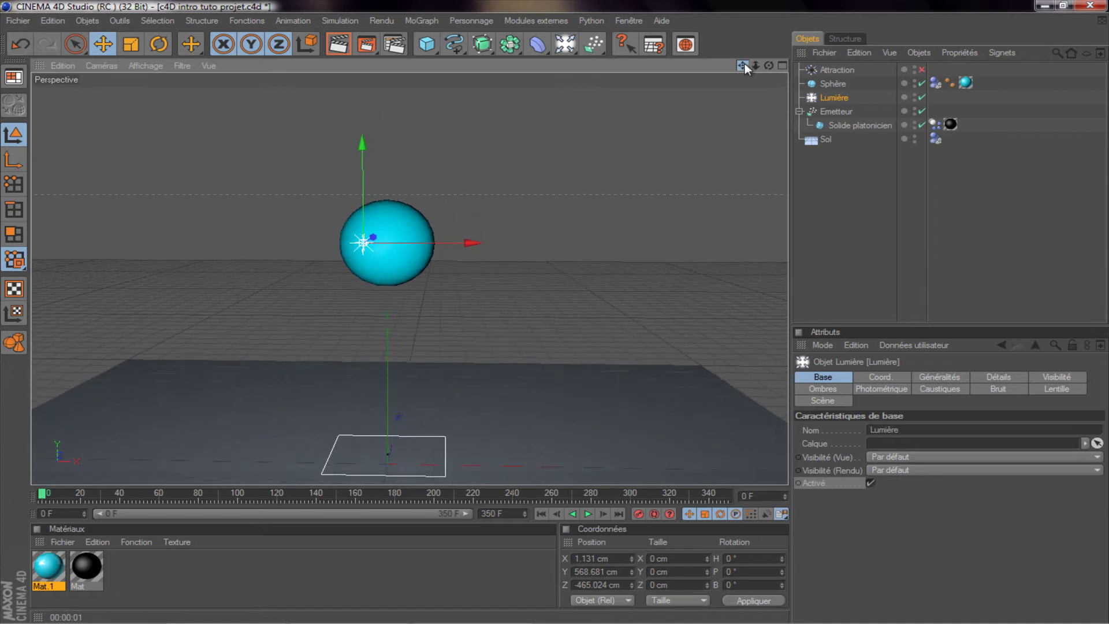
{"action": "mouse_move", "coordinate": [768, 64]}
{"action": "left_mouse_down"}
{"action": "mouse_move", "coordinate": [748, 64]}
{"action": "mouse_move", "coordinate": [574, 319]}
{"action": "mouse_move", "coordinate": [359, 58]}
{"action": "left_mouse_up"}
Render a viewport preview of the lit cyan sphere and reframe the view on it
{"action": "key", "text": "ctrl+r"}
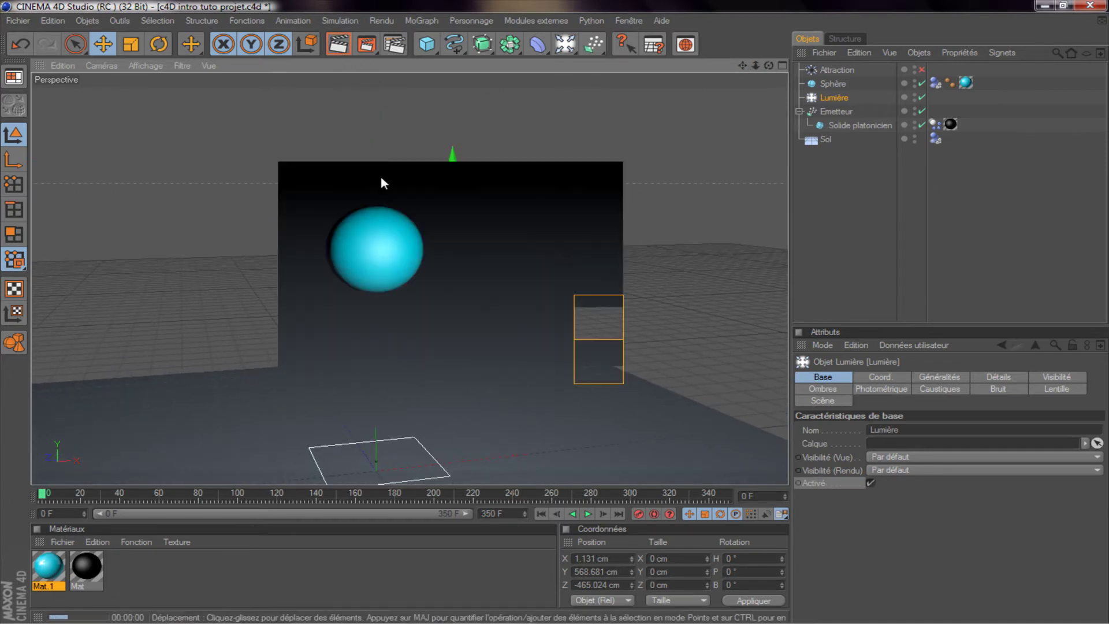
{"action": "left_click", "coordinate": [519, 233]}
{"action": "left_click_drag", "start_coordinate": [742, 65], "coordinate": [556, 313]}
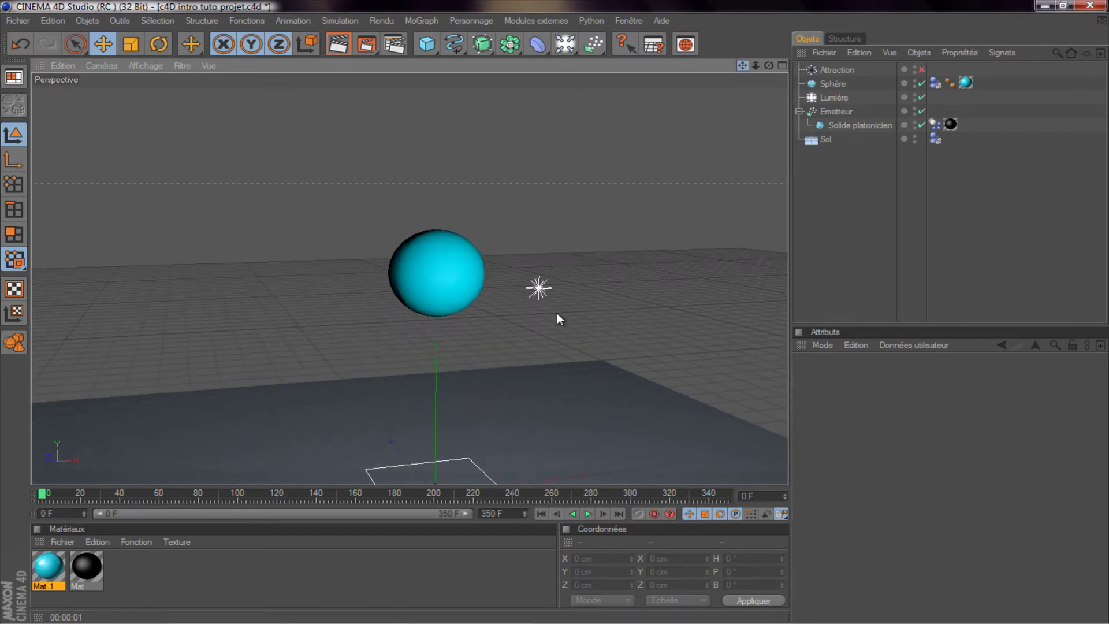
{"action": "left_click_drag", "start_coordinate": [769, 64], "coordinate": [549, 310]}
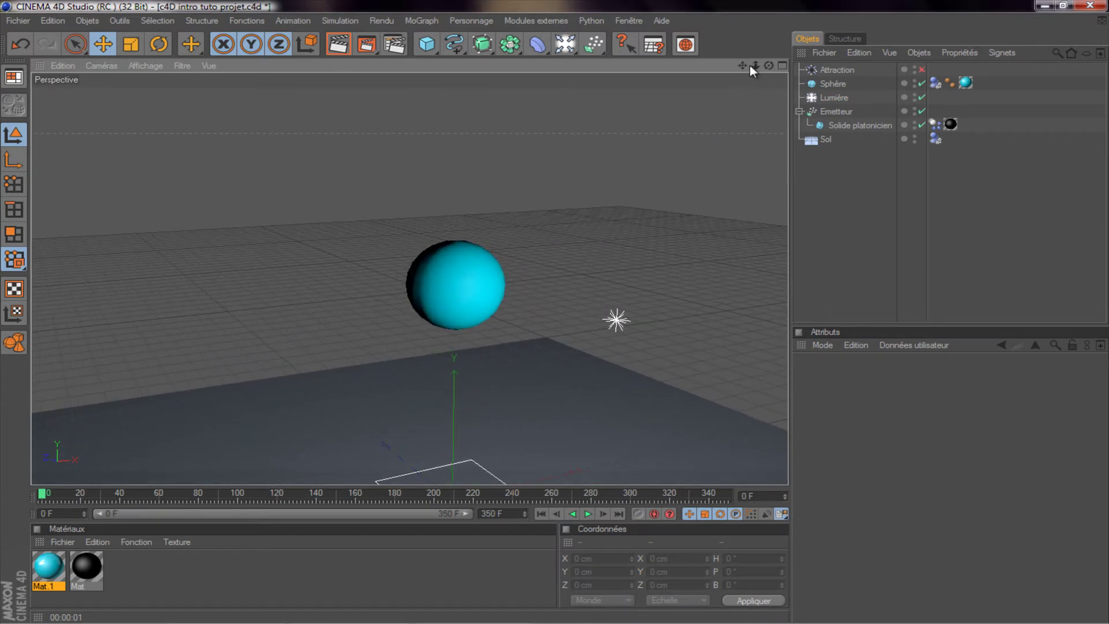
{"action": "left_click_drag", "start_coordinate": [745, 64], "coordinate": [554, 307]}
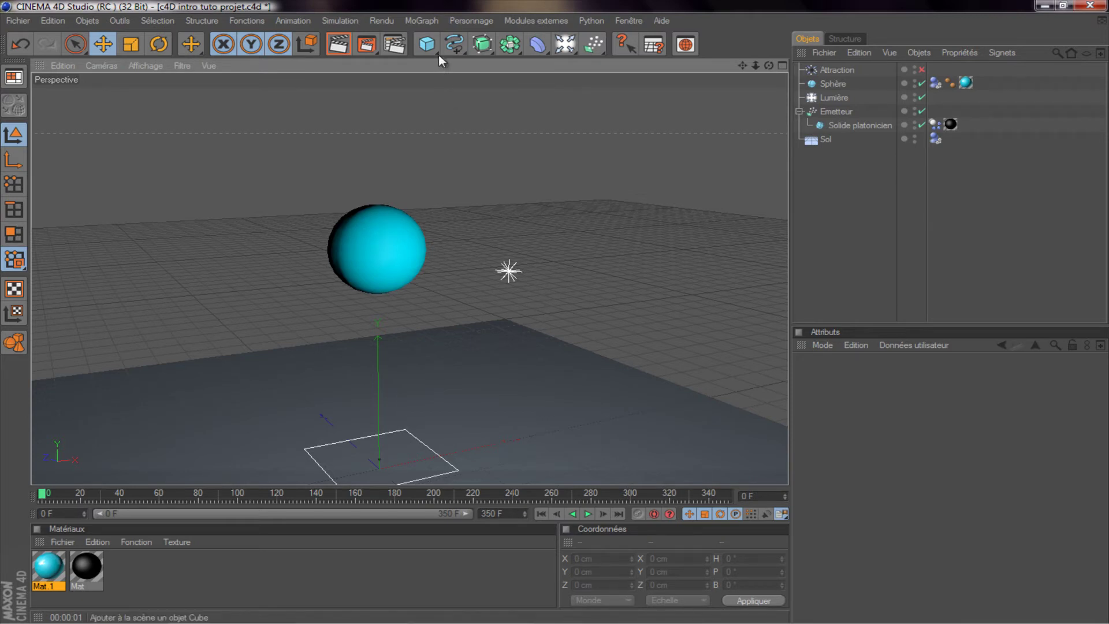
Add a 400 × 400 cm Plane object named Plan at the floor origin
{"action": "left_click_drag", "start_coordinate": [432, 46], "coordinate": [588, 88]}
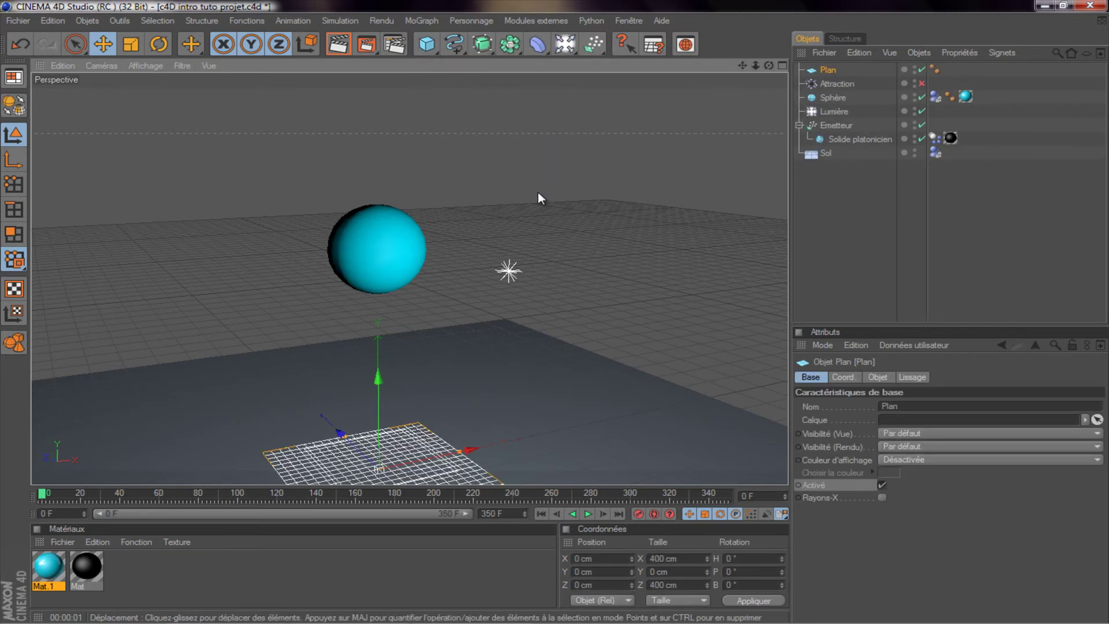
{"action": "mouse_move", "coordinate": [743, 65]}
{"action": "left_mouse_down"}
{"action": "mouse_move", "coordinate": [555, 310]}
{"action": "mouse_move", "coordinate": [737, 68]}
{"action": "left_mouse_up"}
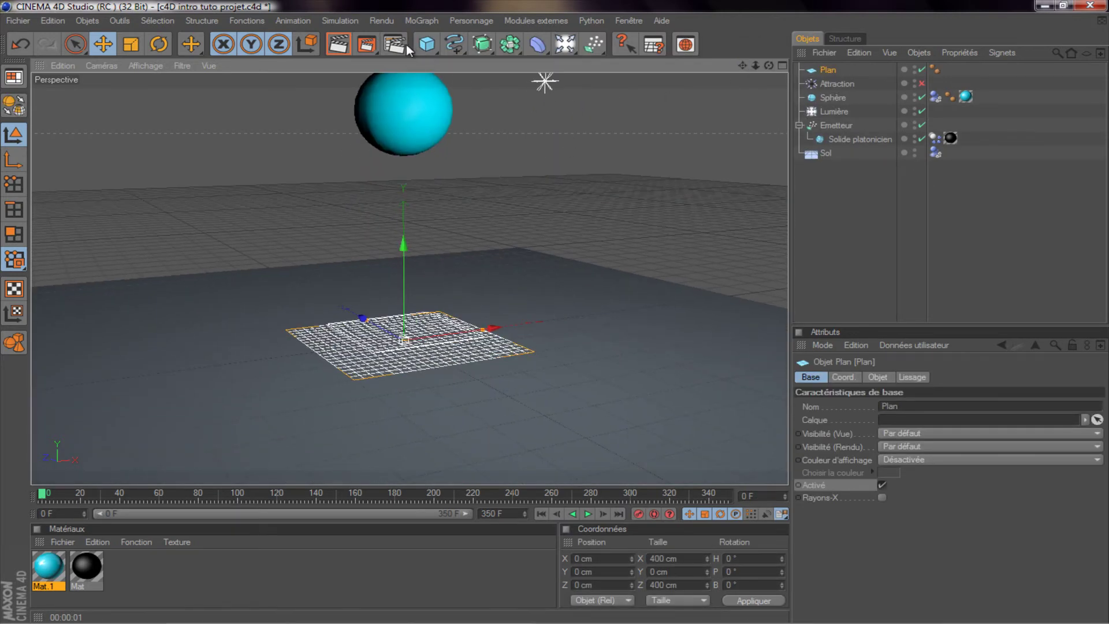
Add a MoGraph Cloner and place the Plan plane inside it
{"action": "left_click", "coordinate": [421, 21]}
{"action": "left_click", "coordinate": [456, 121]}
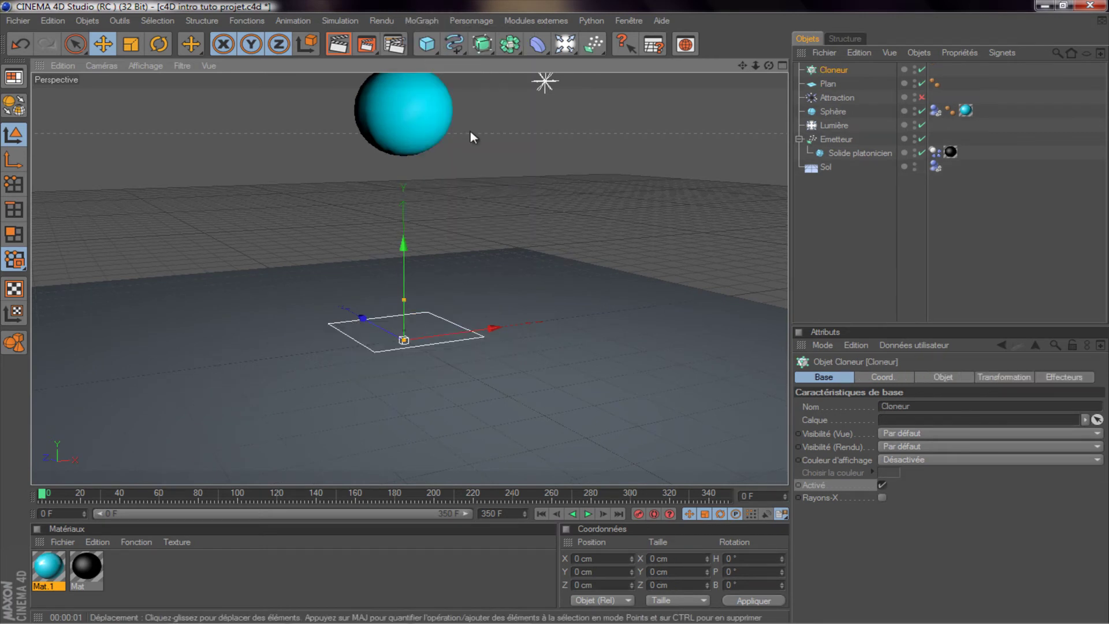
{"action": "left_click_drag", "start_coordinate": [825, 69], "coordinate": [825, 68]}
{"action": "left_click", "coordinate": [834, 72]}
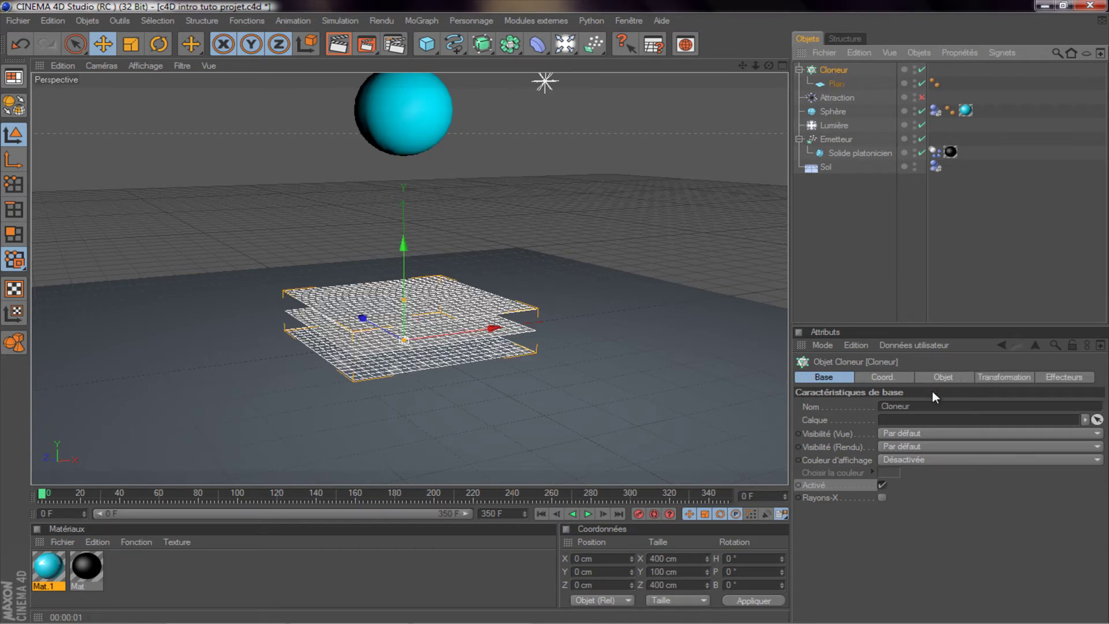
Set the Cloner to grid mode, count 3/1/3, about 857 × 873 cm in size
{"action": "left_click", "coordinate": [886, 376]}
{"action": "left_click", "coordinate": [845, 377]}
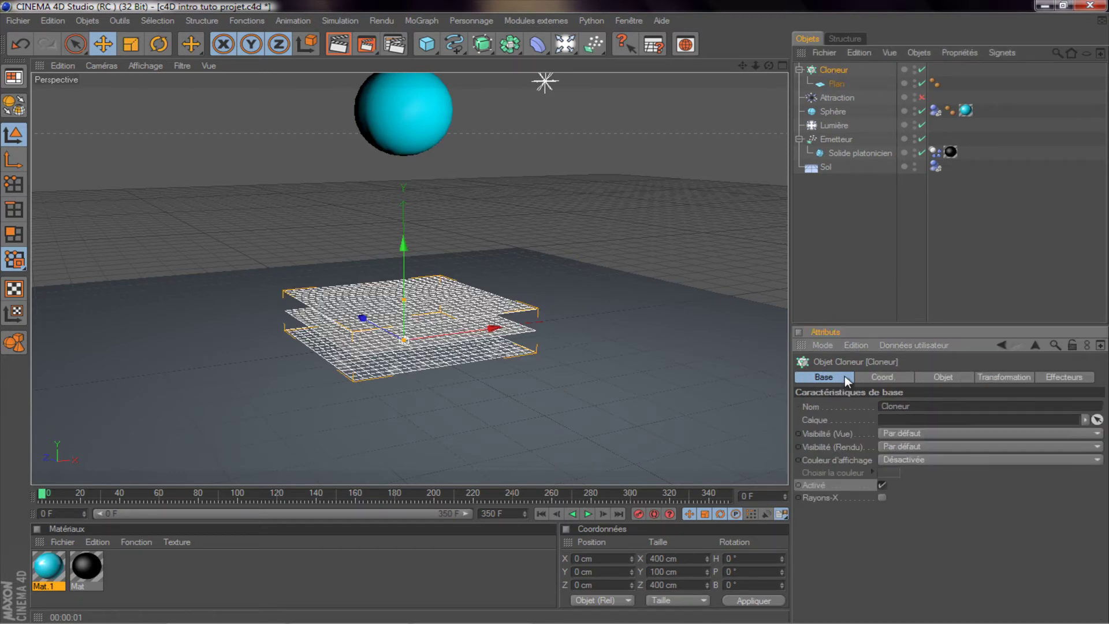
{"action": "left_click", "coordinate": [919, 379]}
{"action": "left_click", "coordinate": [1006, 379]}
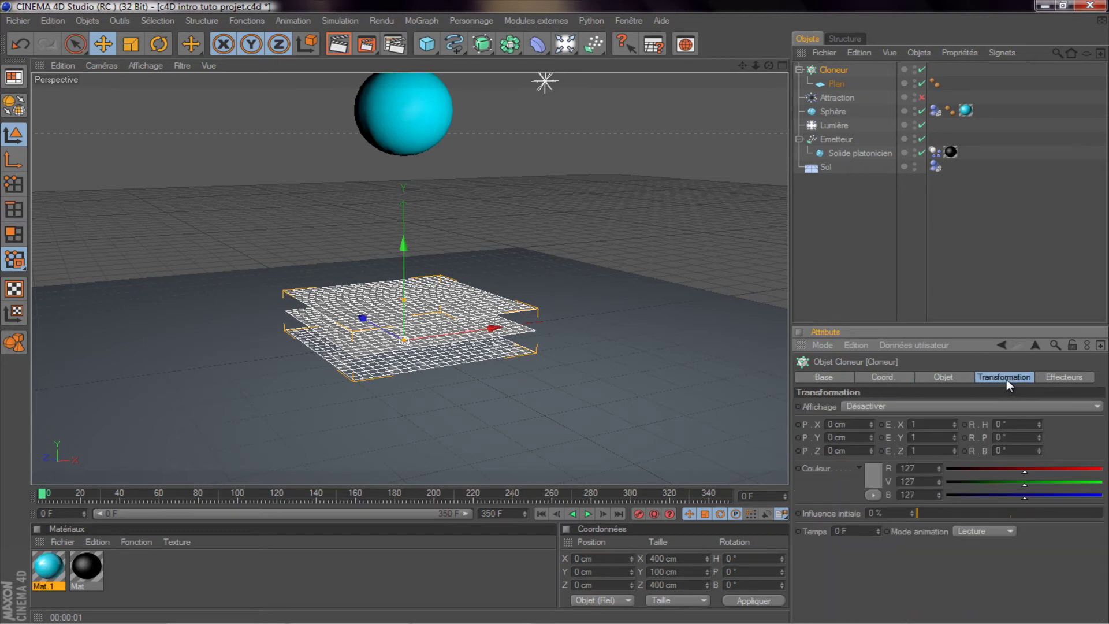
{"action": "left_click", "coordinate": [942, 378]}
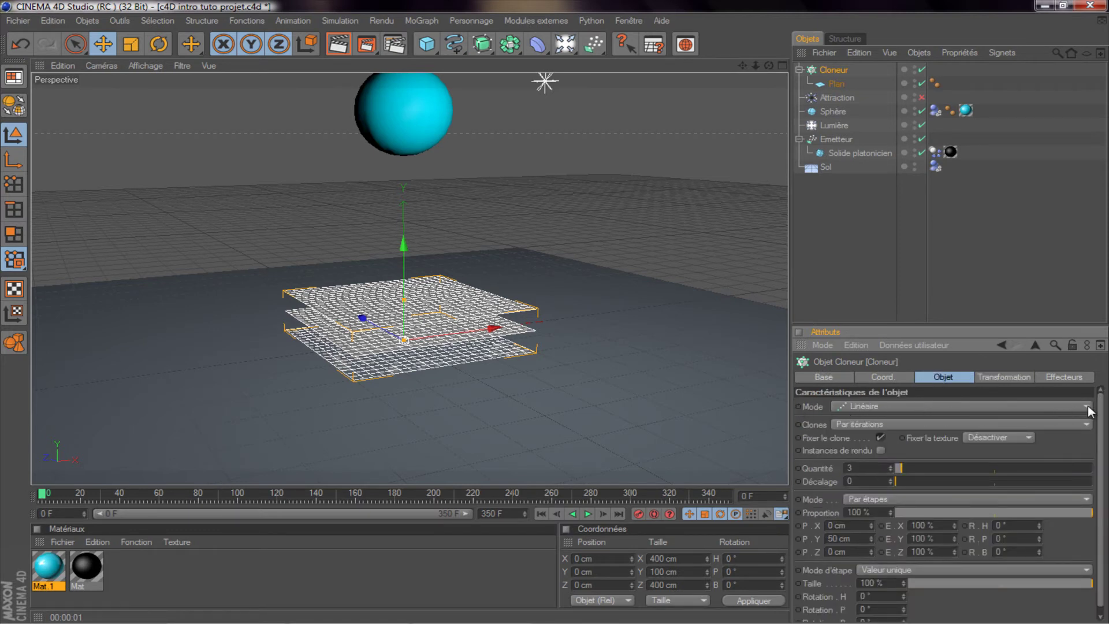
{"action": "left_click", "coordinate": [1088, 408]}
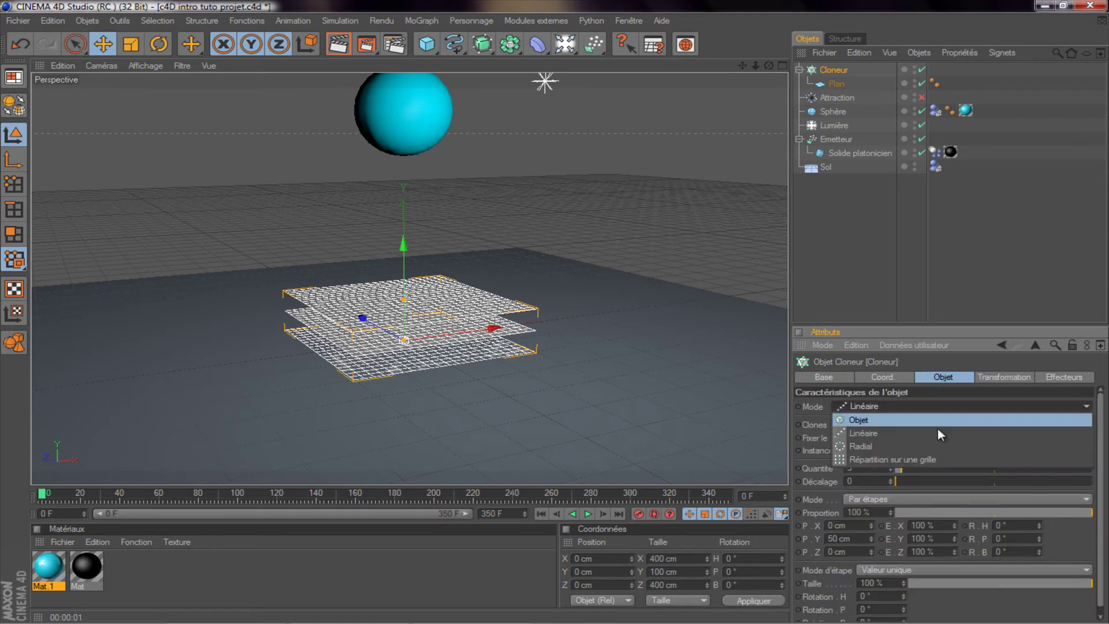
{"action": "left_click", "coordinate": [931, 458]}
{"action": "type", "text": "1"}
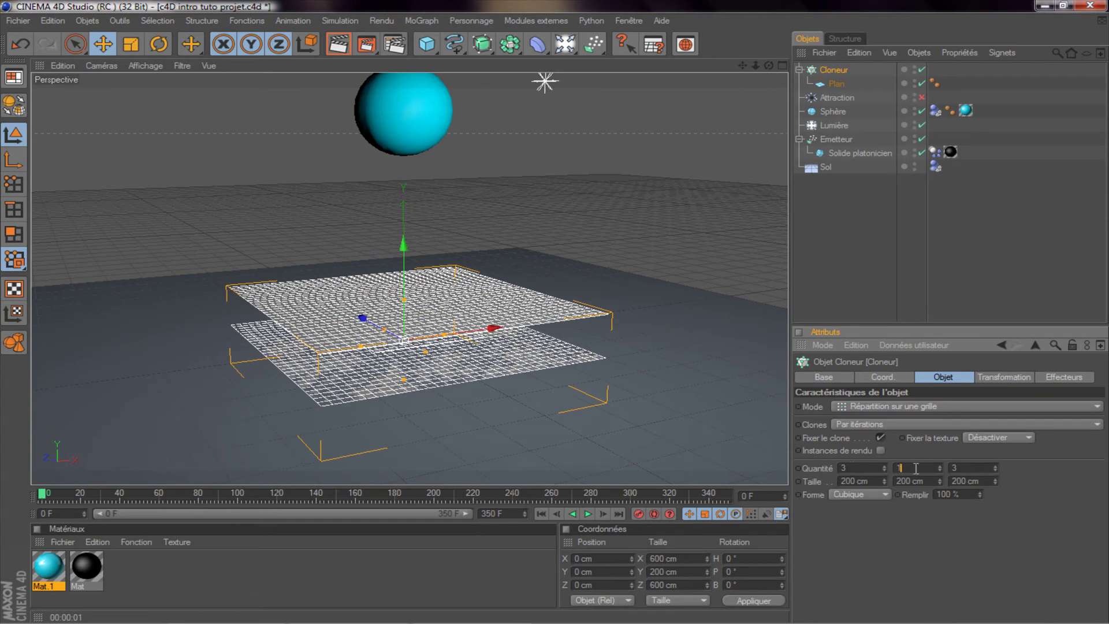
{"action": "key", "text": "Tab"}
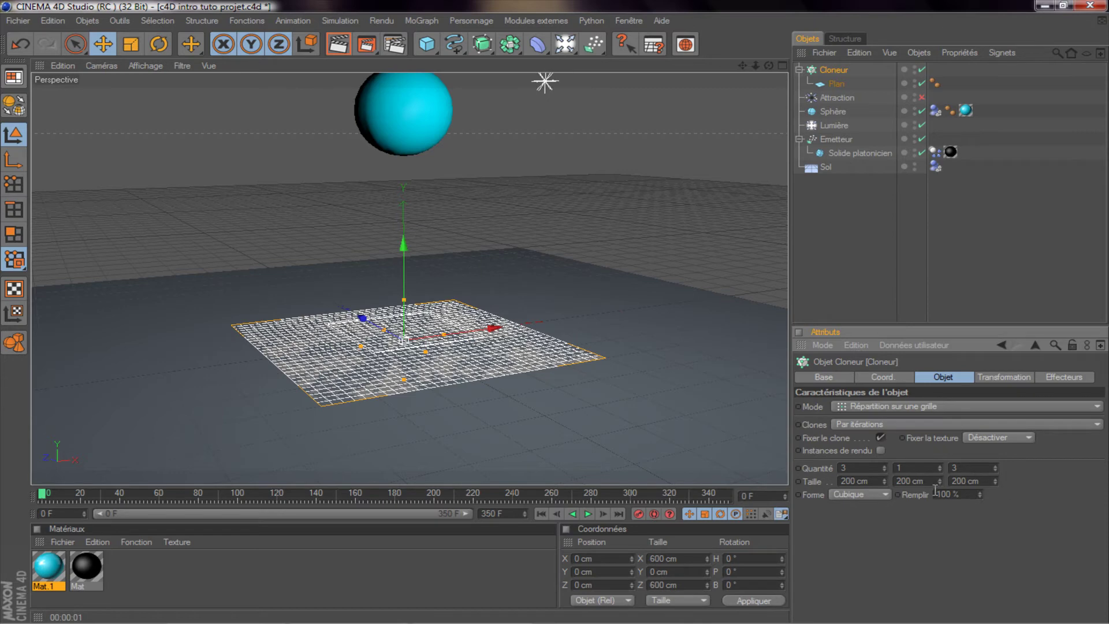
{"action": "mouse_move", "coordinate": [886, 483]}
{"action": "left_mouse_down"}
{"action": "mouse_move", "coordinate": [887, 451]}
{"action": "mouse_move", "coordinate": [889, 501]}
{"action": "mouse_move", "coordinate": [882, 484]}
{"action": "left_mouse_up"}
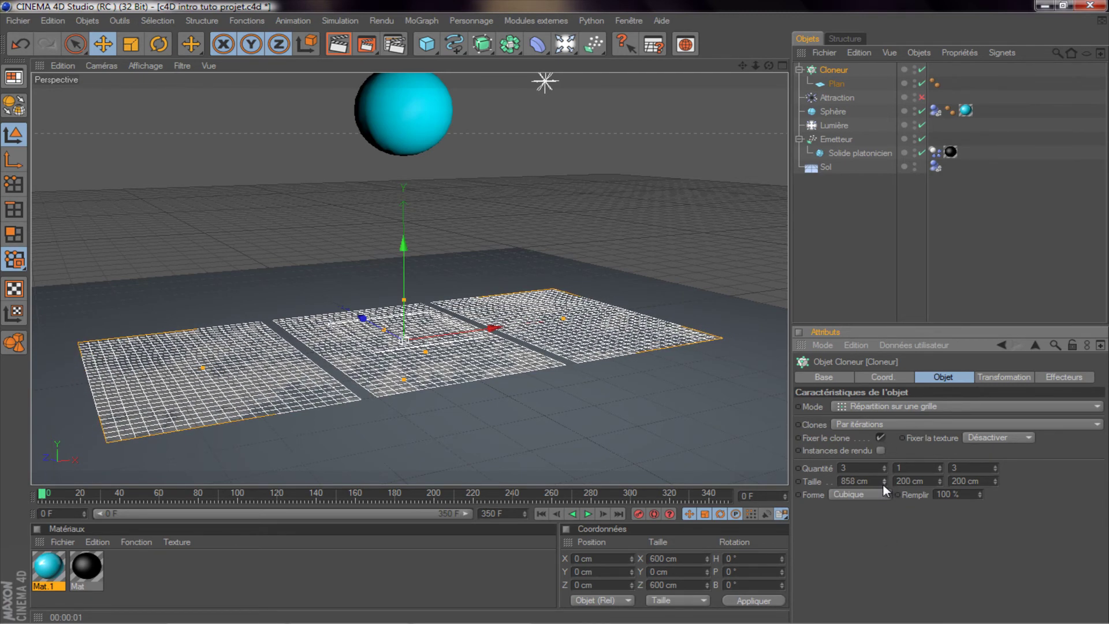
{"action": "mouse_move", "coordinate": [993, 480]}
{"action": "left_mouse_down"}
{"action": "mouse_move", "coordinate": [996, 459]}
{"action": "mouse_move", "coordinate": [994, 483]}
{"action": "left_mouse_up"}
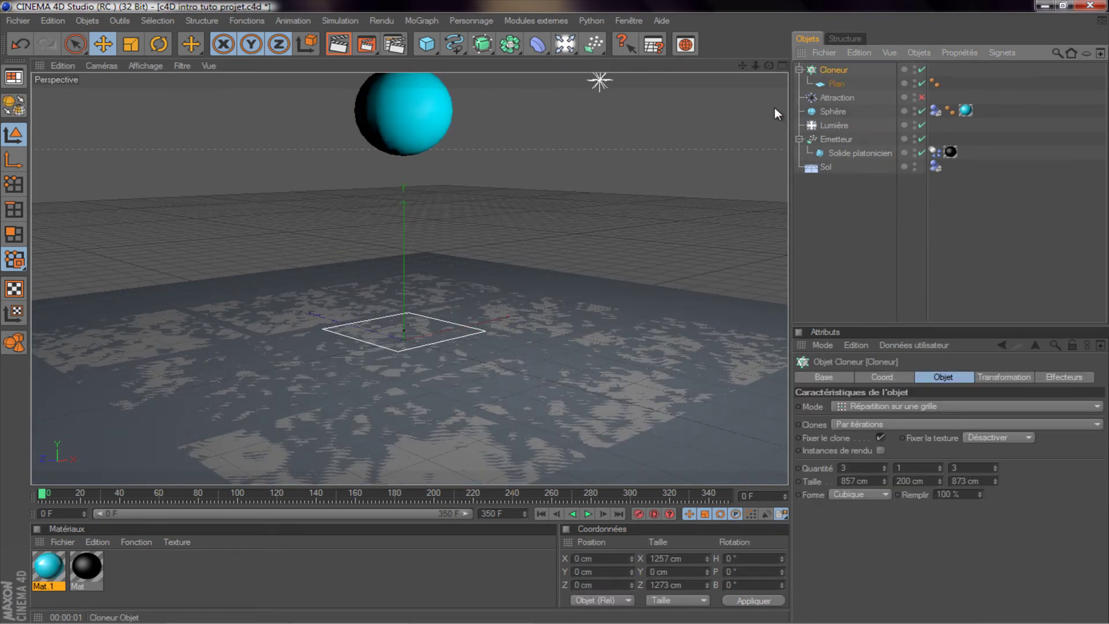
Raise the cloned plane grid to about 1082 cm, above the sphere
{"action": "left_click_drag", "start_coordinate": [558, 317], "coordinate": [600, 174]}
{"action": "left_click_drag", "start_coordinate": [739, 71], "coordinate": [555, 308]}
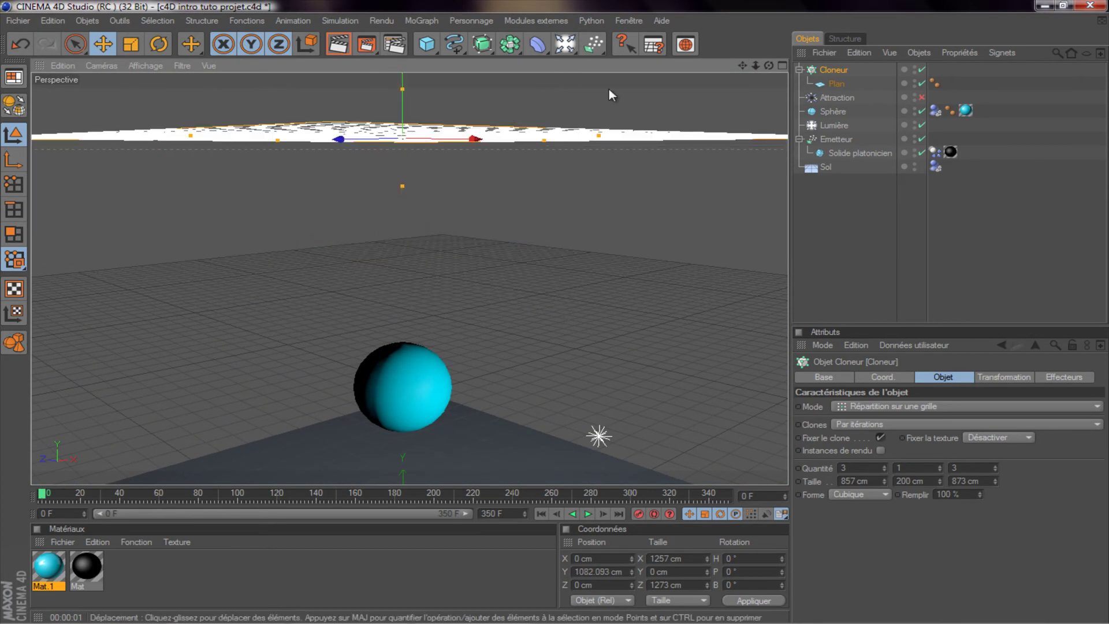
{"action": "left_click_drag", "start_coordinate": [769, 66], "coordinate": [554, 308]}
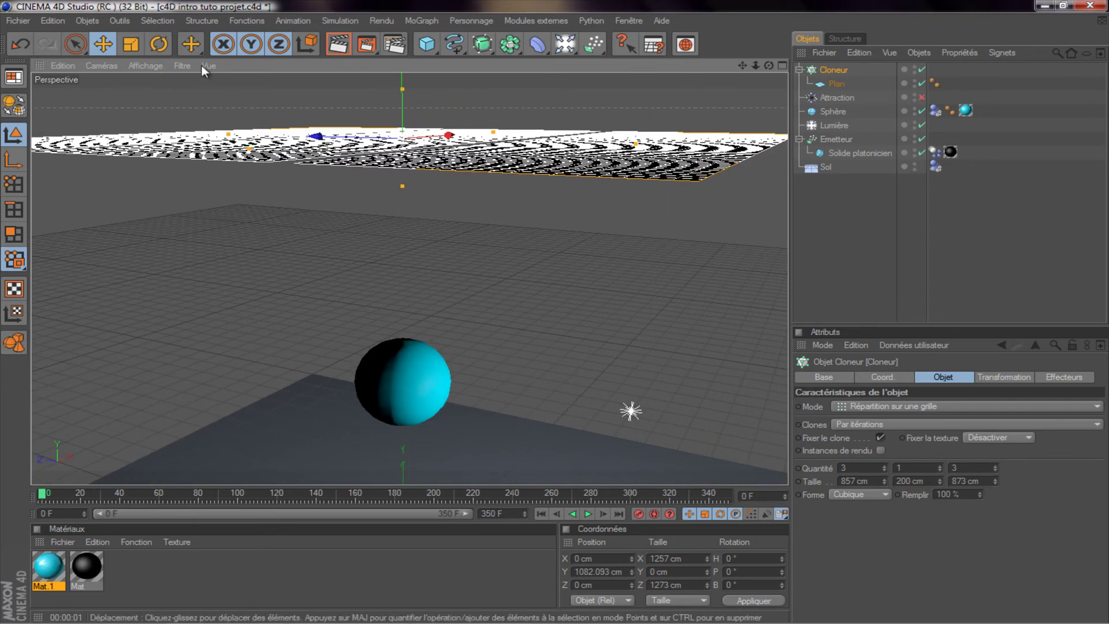
Tilt the plane grid about 8° in pitch, then orbit to inspect it
{"action": "left_click", "coordinate": [158, 44]}
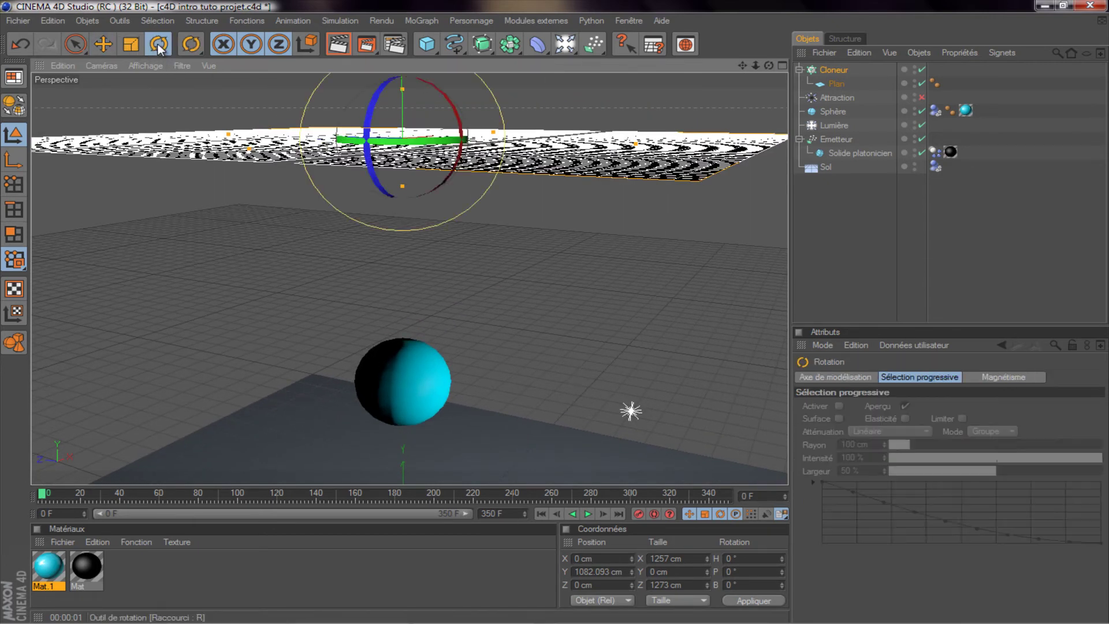
{"action": "left_click_drag", "start_coordinate": [453, 106], "coordinate": [456, 115]}
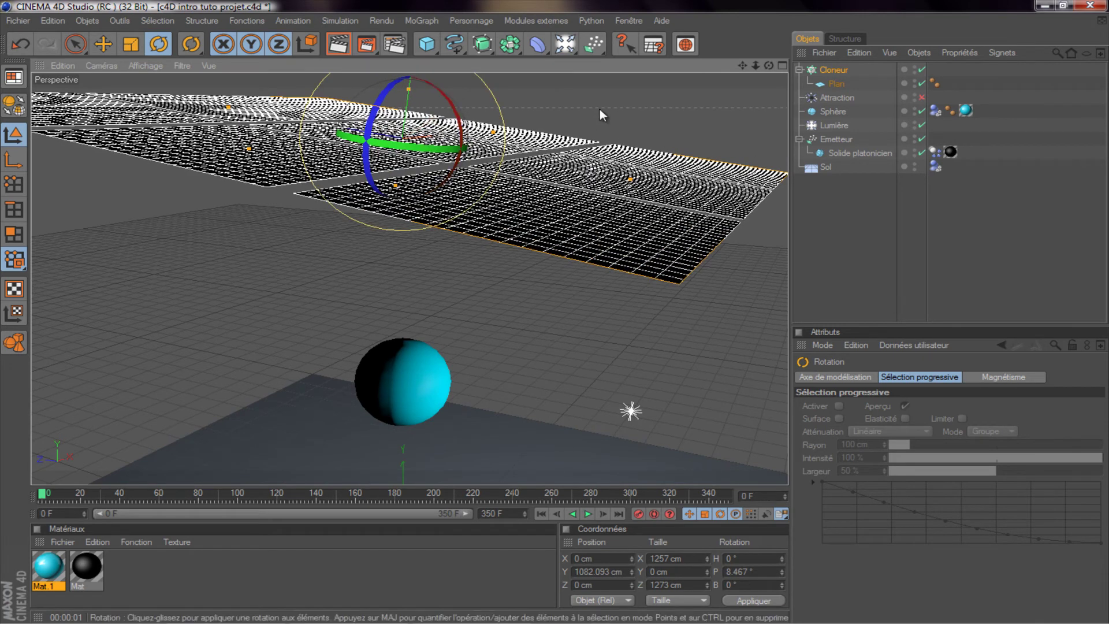
{"action": "left_click", "coordinate": [663, 120]}
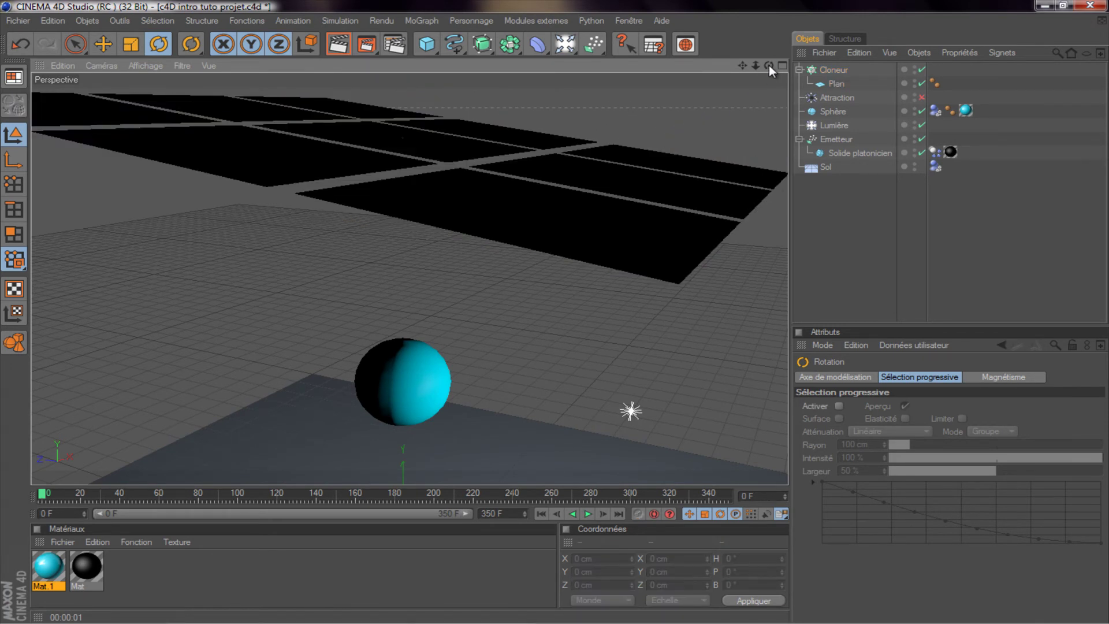
{"action": "mouse_move", "coordinate": [768, 65]}
{"action": "left_mouse_down"}
{"action": "mouse_move", "coordinate": [565, 317]}
{"action": "mouse_move", "coordinate": [668, 169]}
{"action": "left_mouse_up"}
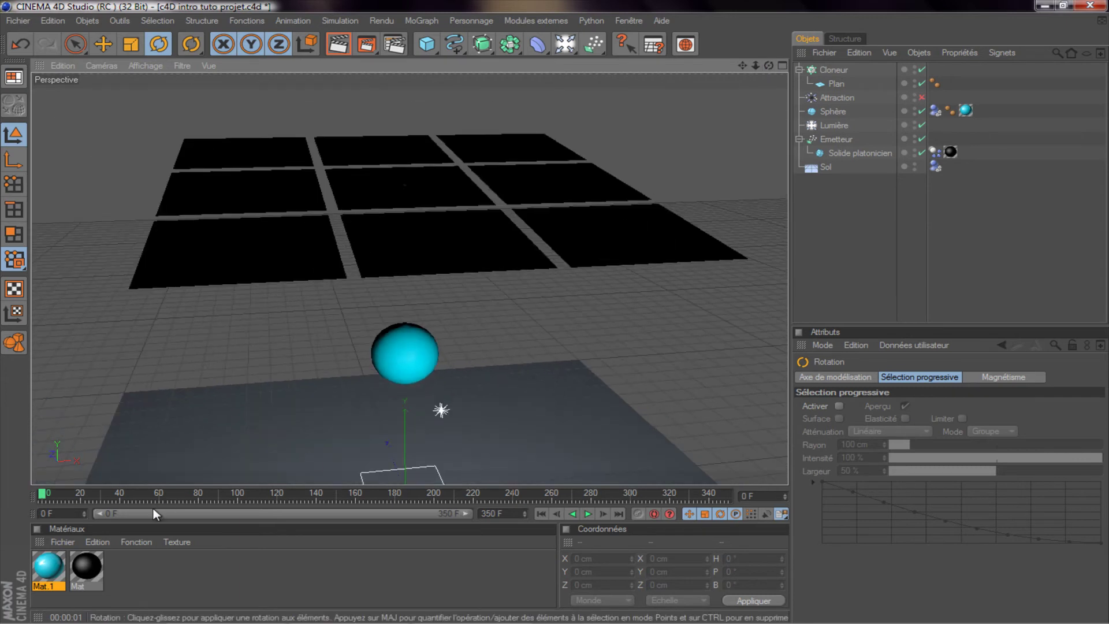
Create a new material Mat.2 and set its colour to pure white
{"action": "left_click", "coordinate": [58, 542]}
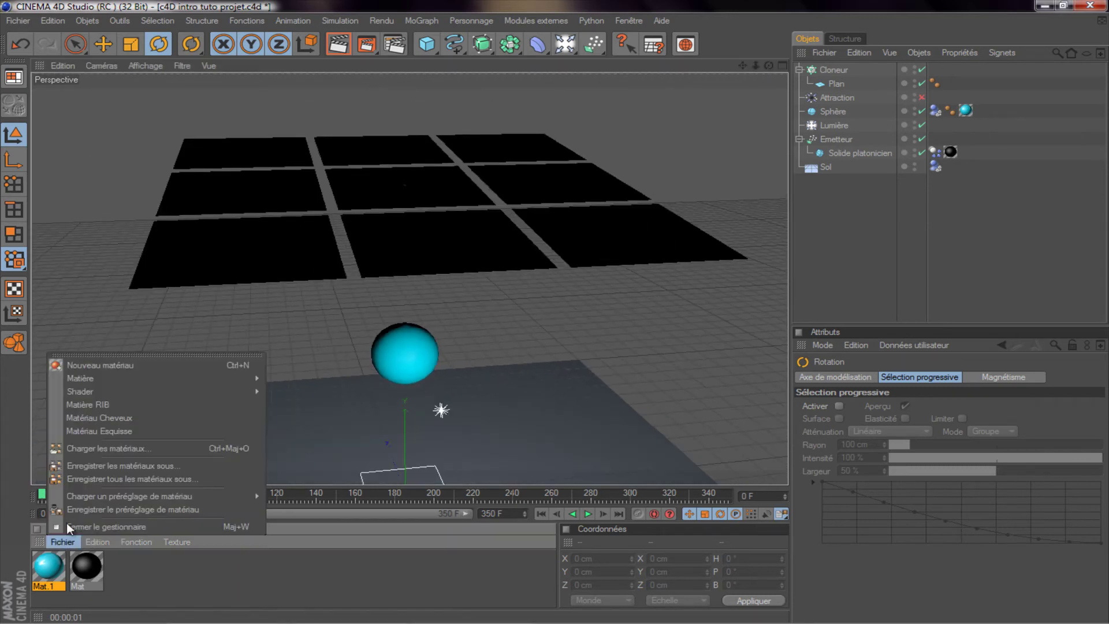
{"action": "left_click", "coordinate": [106, 370]}
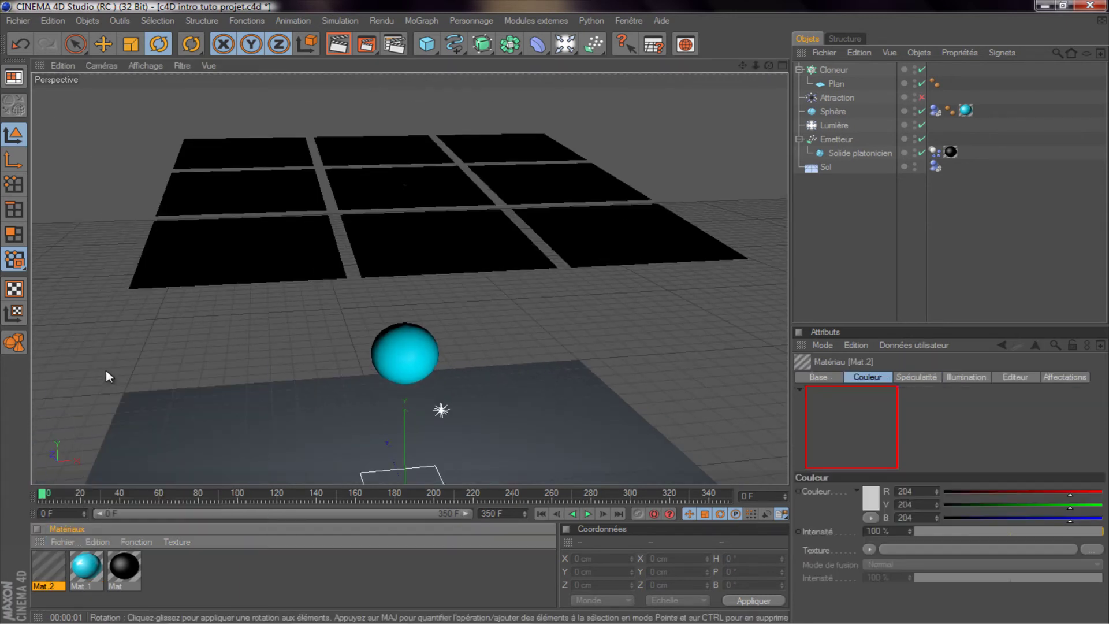
{"action": "double_click", "coordinate": [44, 565]}
{"action": "left_click", "coordinate": [260, 239]}
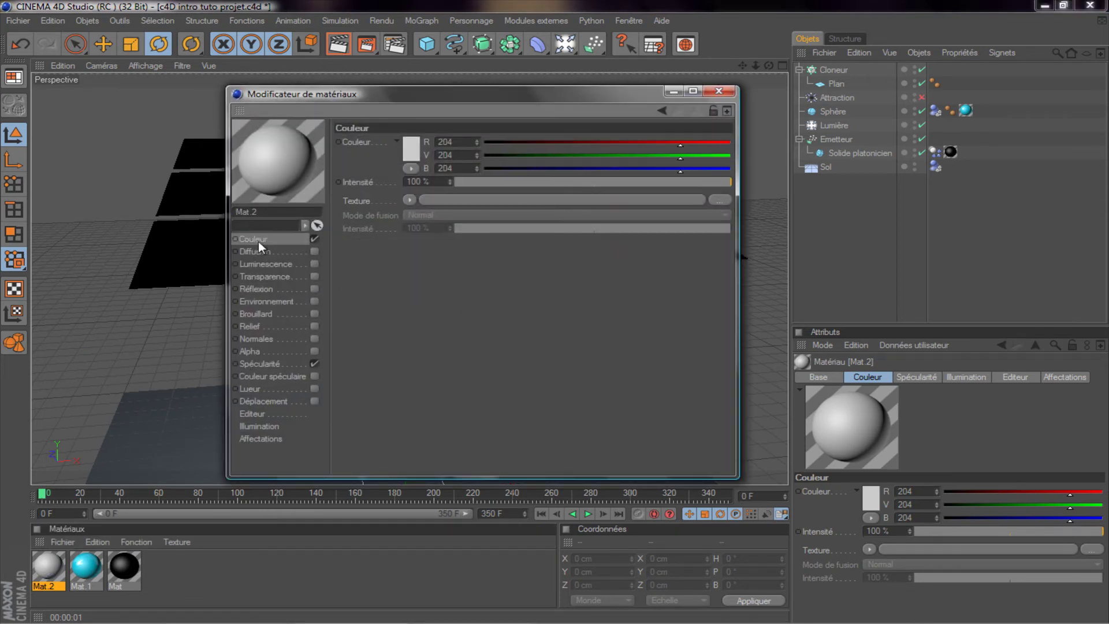
{"action": "left_click", "coordinate": [408, 151]}
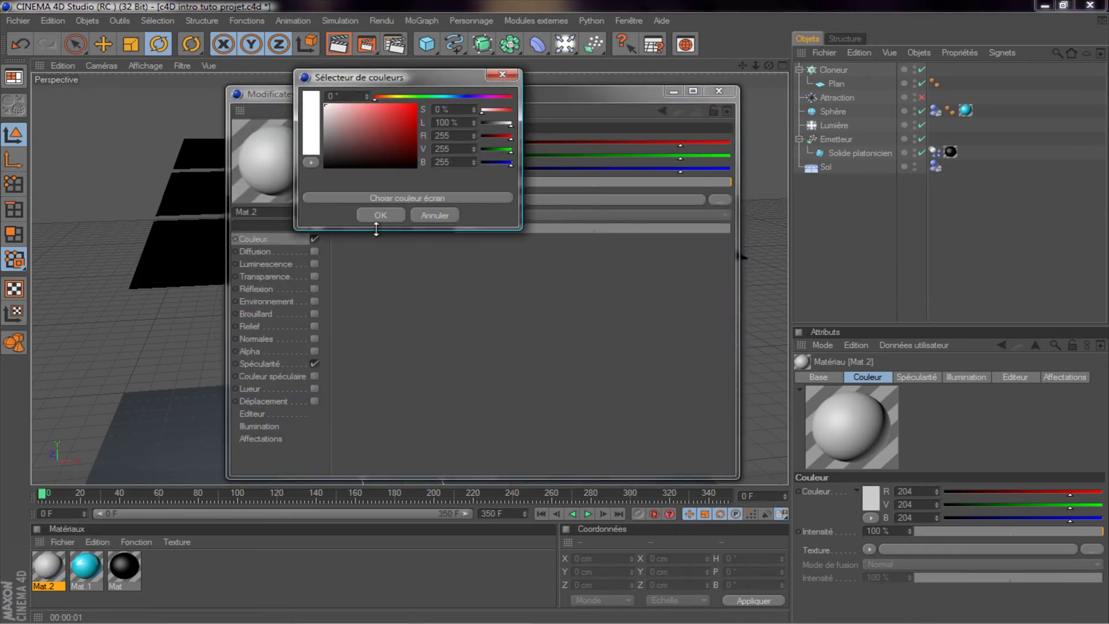
{"action": "left_click", "coordinate": [381, 209]}
Enable luminance on Mat.2 with 160% intensity
{"action": "left_click", "coordinate": [258, 265]}
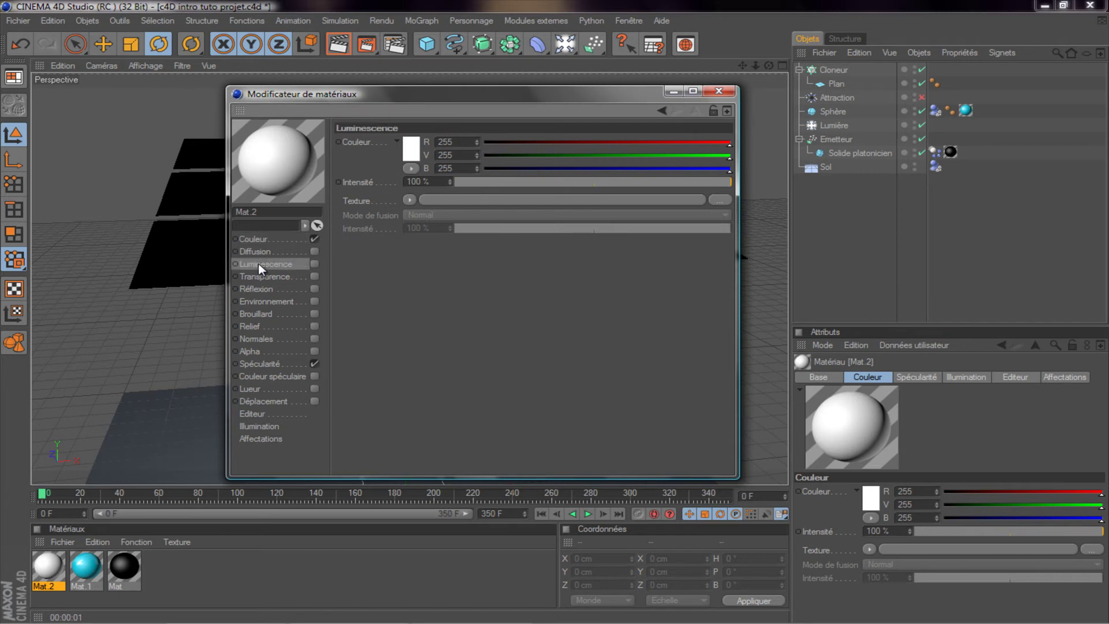
{"action": "left_click", "coordinate": [315, 264]}
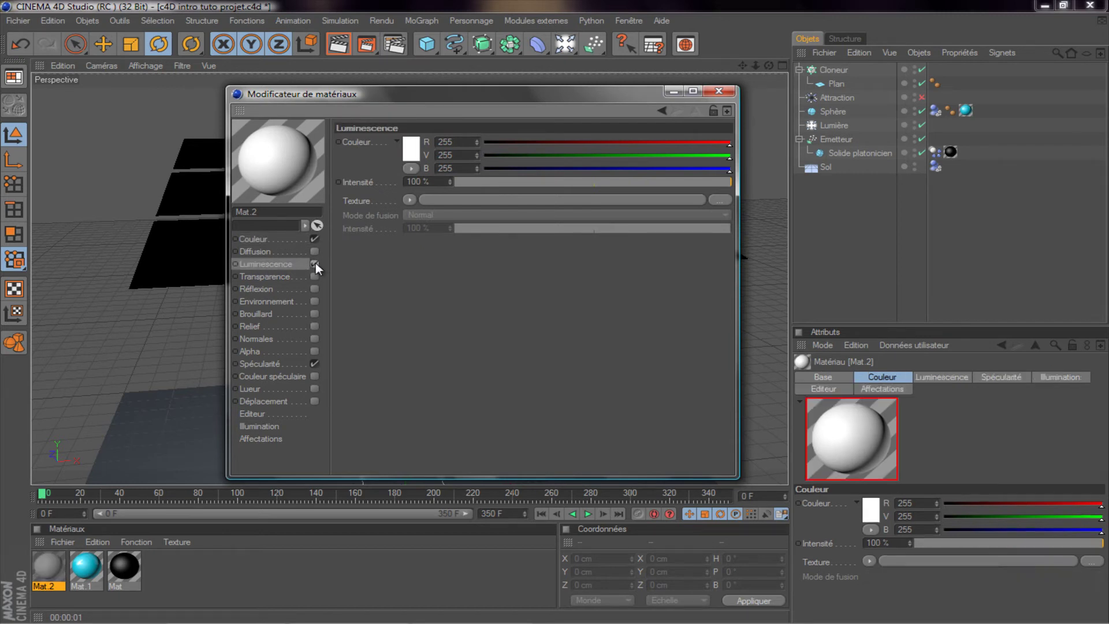
{"action": "left_click", "coordinate": [421, 182]}
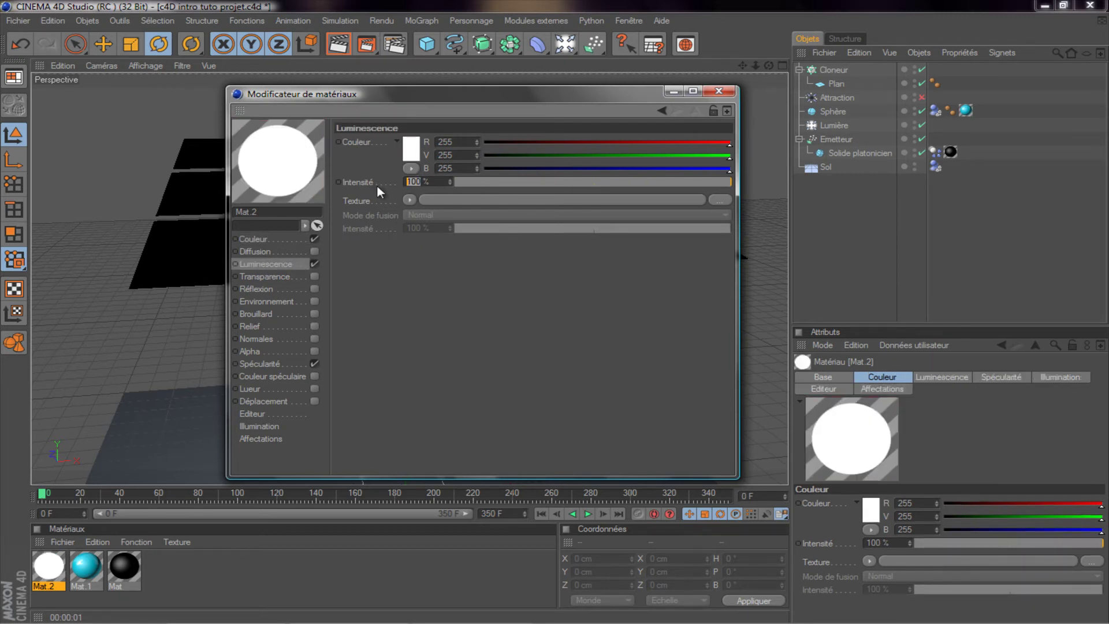
{"action": "type", "text": "160"}
{"action": "key", "text": "Return"}
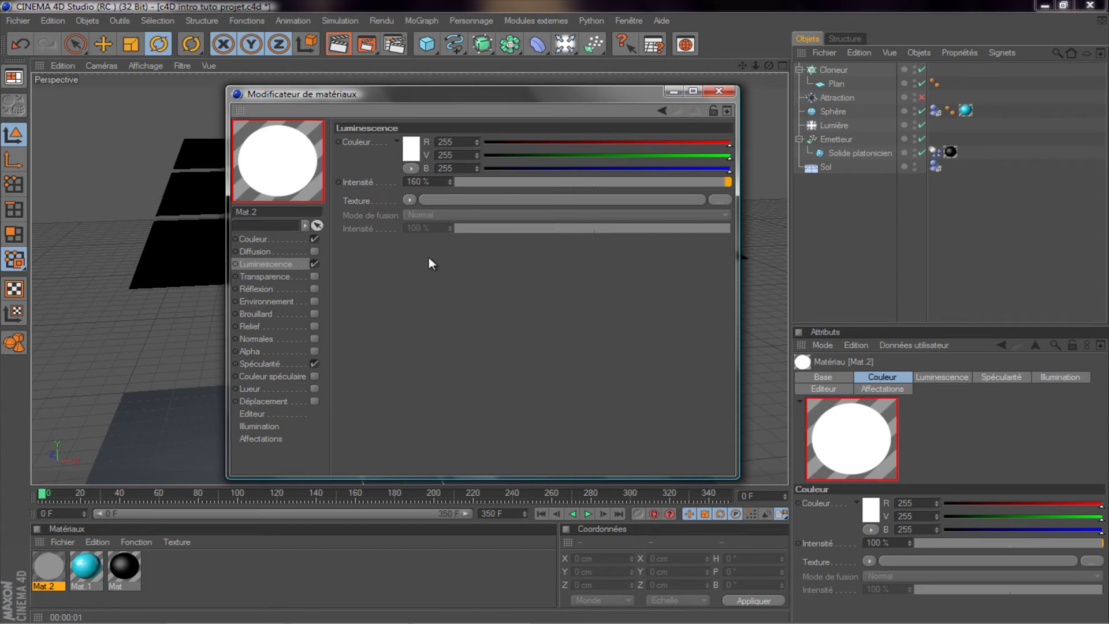
{"action": "left_click", "coordinate": [719, 92]}
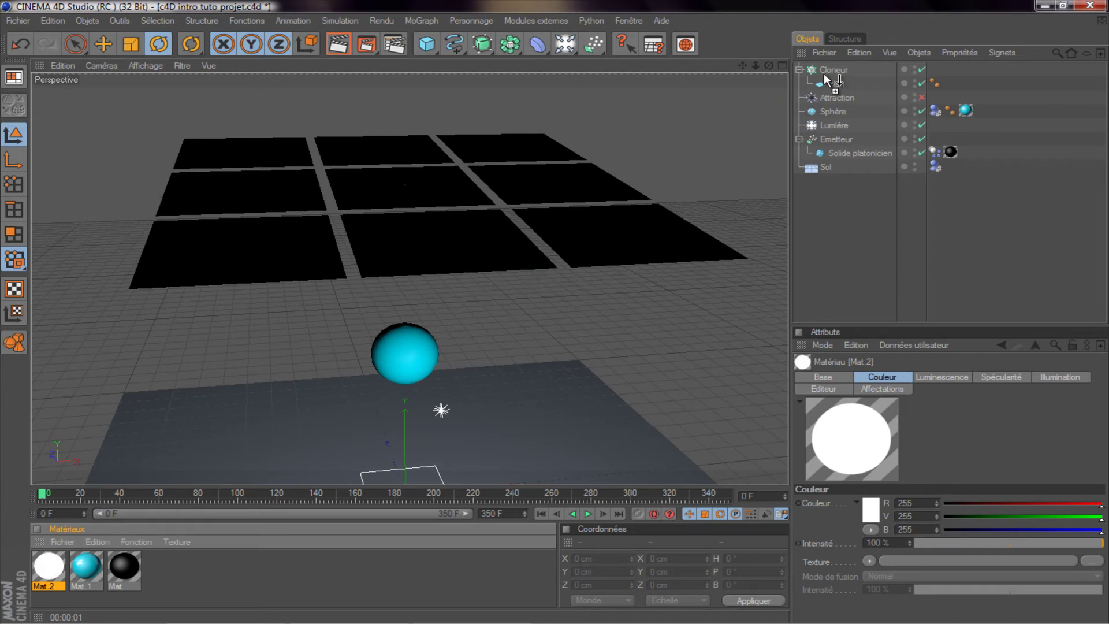
{"action": "mouse_move", "coordinate": [824, 74]}
{"action": "left_mouse_down"}
{"action": "mouse_move", "coordinate": [570, 312]}
{"action": "mouse_move", "coordinate": [643, 267]}
{"action": "mouse_move", "coordinate": [682, 201]}
{"action": "left_mouse_up"}
{"action": "left_click_drag", "start_coordinate": [768, 66], "coordinate": [555, 309]}
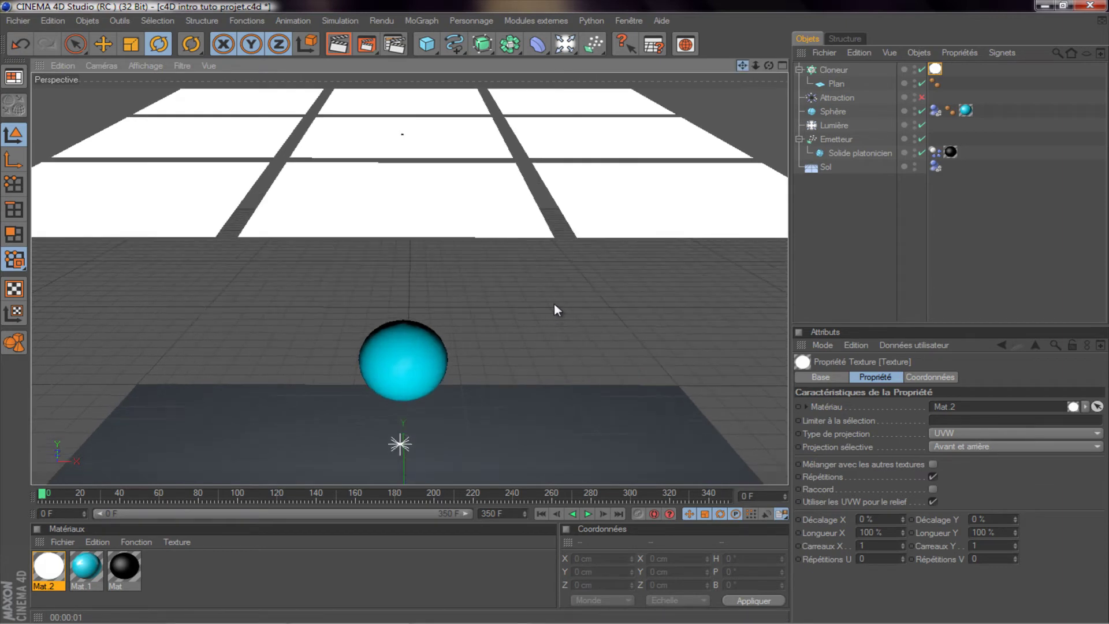
{"action": "left_click_drag", "start_coordinate": [756, 65], "coordinate": [676, 156]}
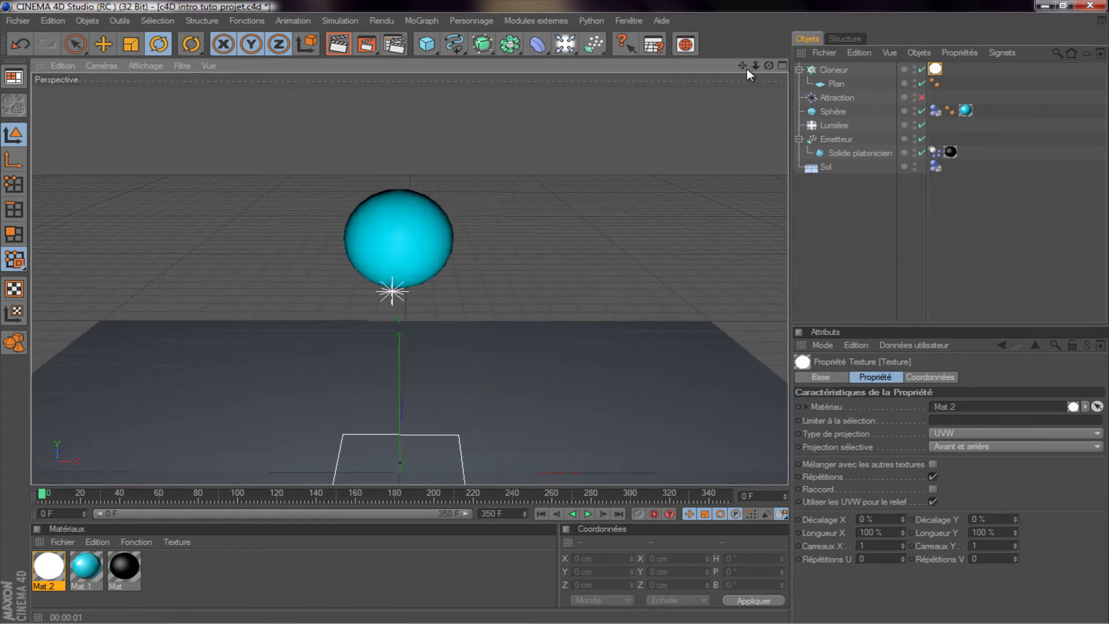
{"action": "left_click_drag", "start_coordinate": [745, 66], "coordinate": [556, 324]}
{"action": "left_click", "coordinate": [344, 43]}
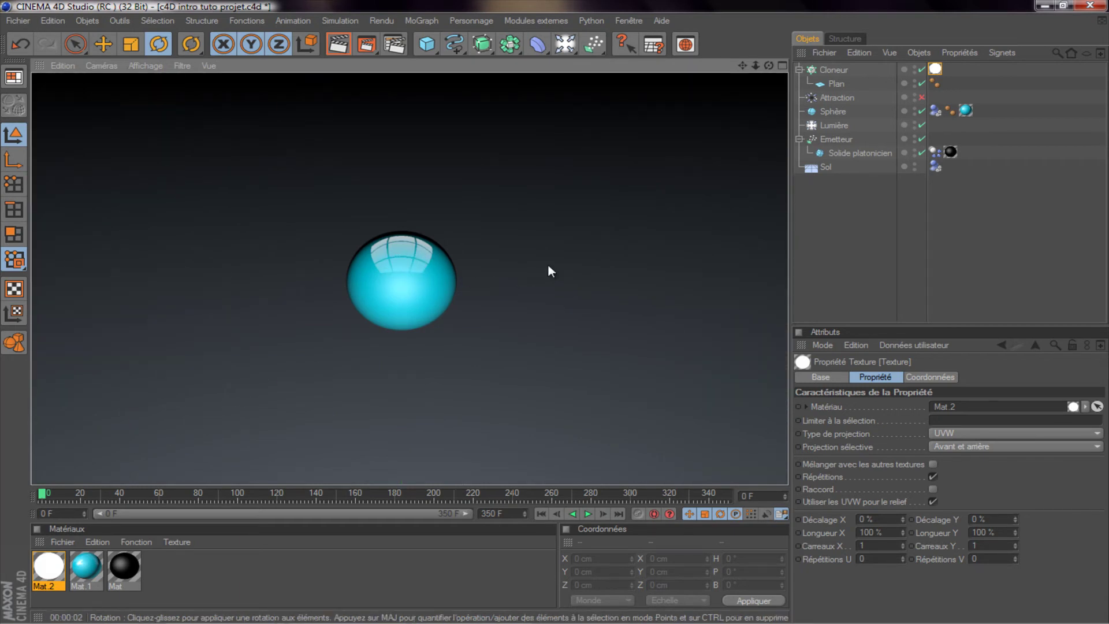
{"action": "left_click_drag", "start_coordinate": [765, 68], "coordinate": [549, 319]}
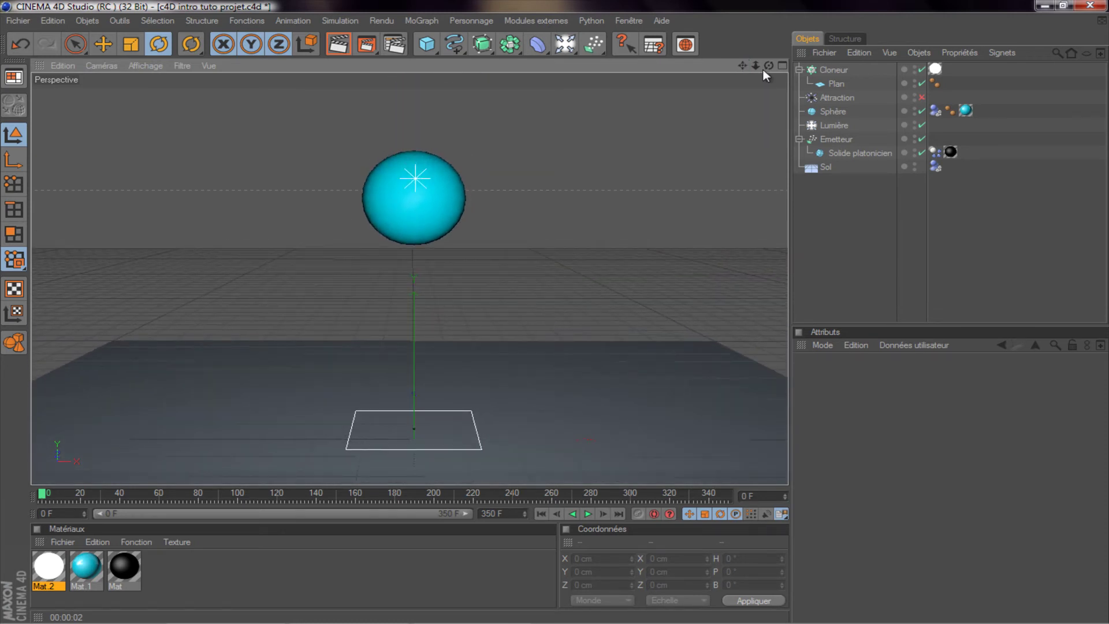
{"action": "left_click_drag", "start_coordinate": [764, 70], "coordinate": [554, 312]}
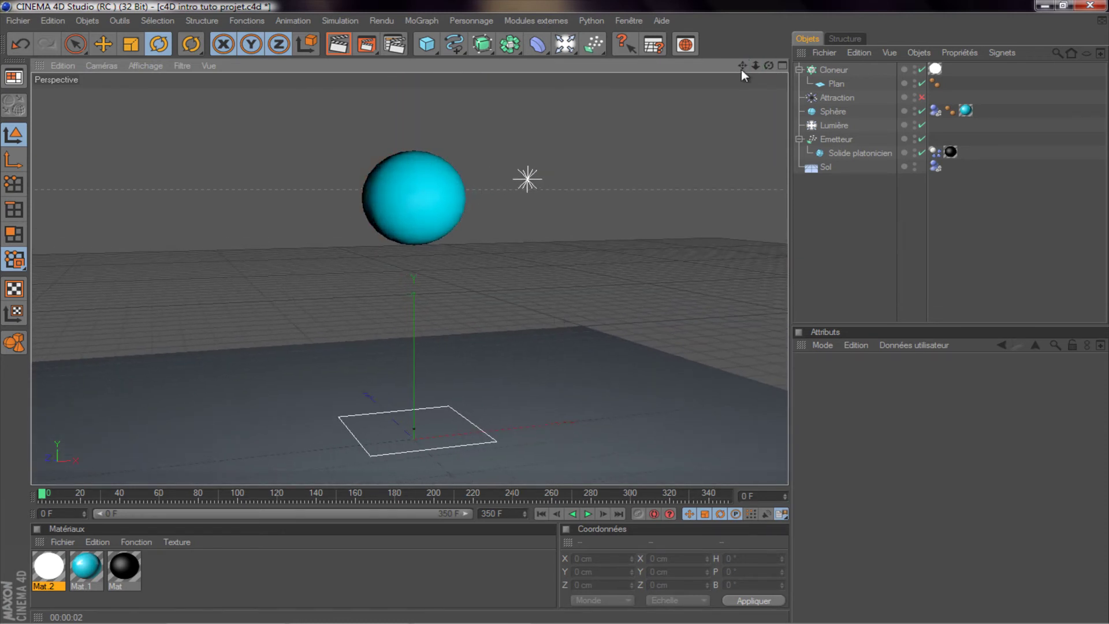
{"action": "left_click_drag", "start_coordinate": [742, 67], "coordinate": [553, 165]}
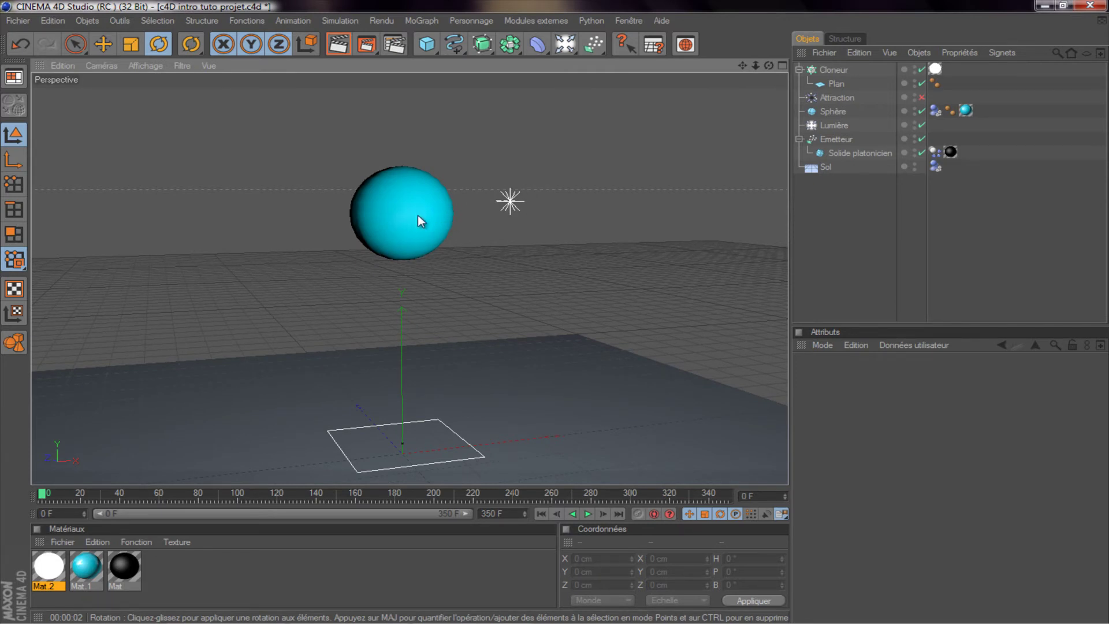
{"action": "left_click_drag", "start_coordinate": [742, 65], "coordinate": [556, 313]}
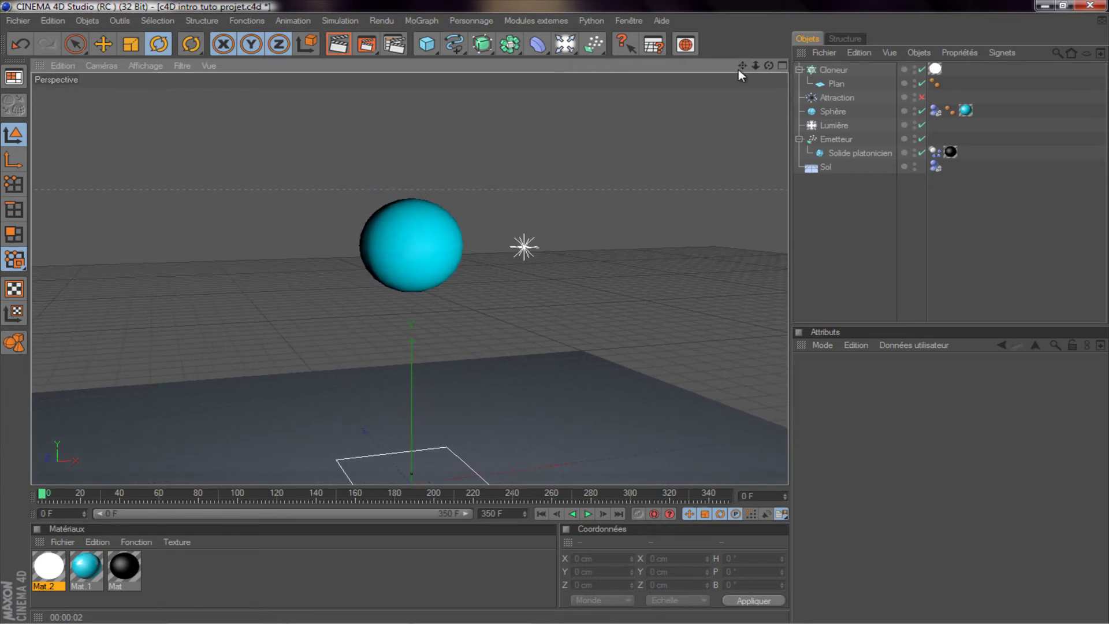
{"action": "scroll", "coordinate": [589, 163], "scroll_direction": "up", "scroll_amount": 2}
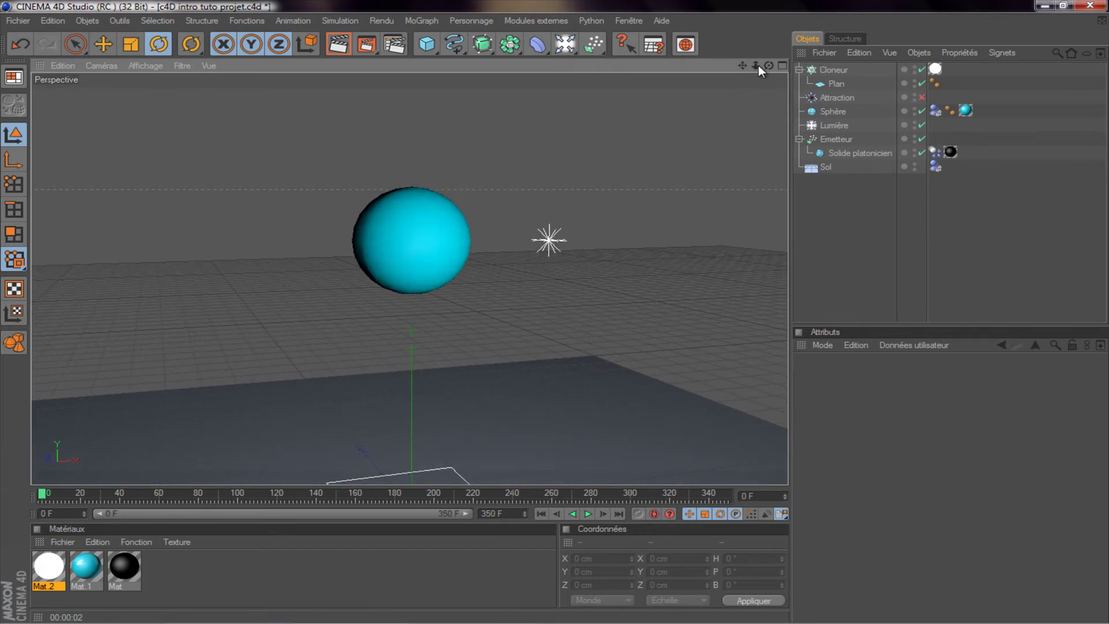
{"action": "left_click_drag", "start_coordinate": [743, 65], "coordinate": [558, 326]}
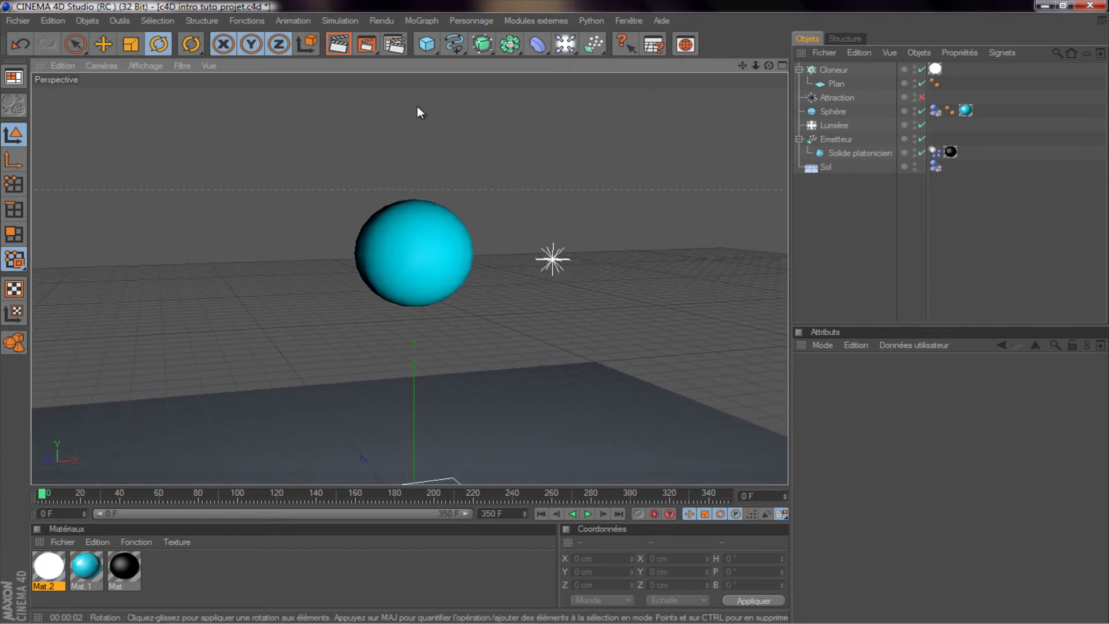
Add a MoGraph text object and replace its default word Texte with DIKSOR
{"action": "left_click", "coordinate": [426, 21]}
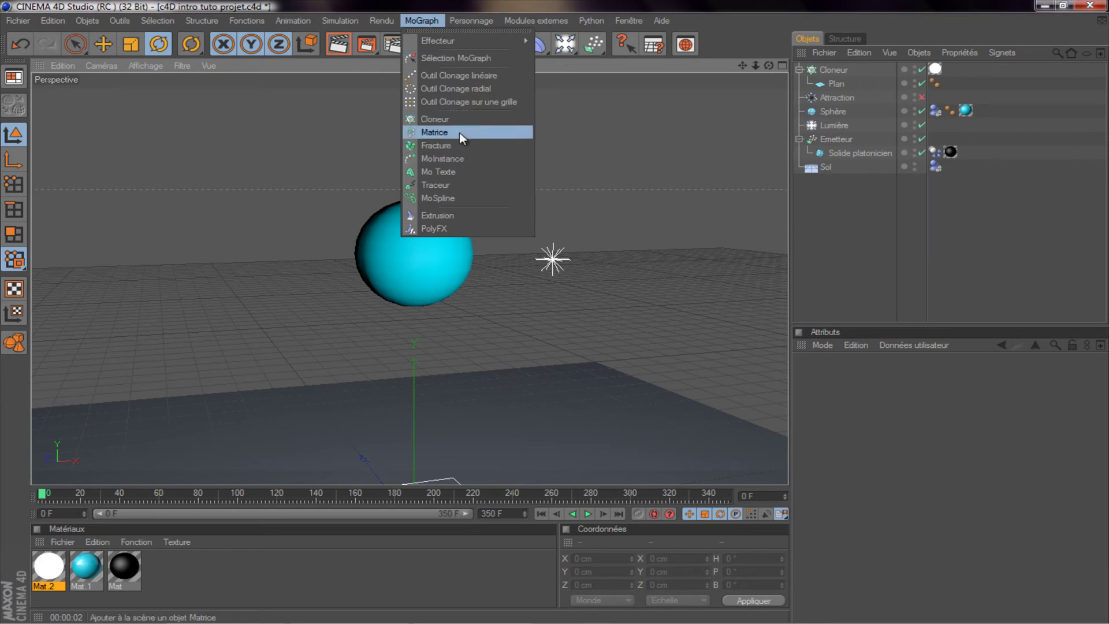
{"action": "left_click", "coordinate": [456, 169]}
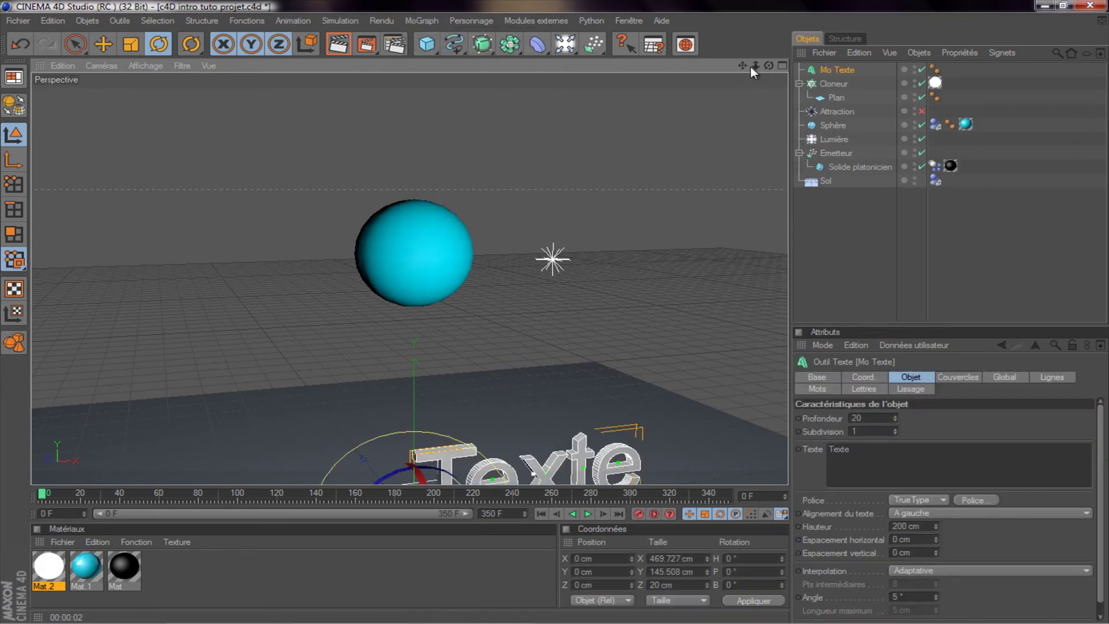
{"action": "left_click_drag", "start_coordinate": [770, 65], "coordinate": [551, 301]}
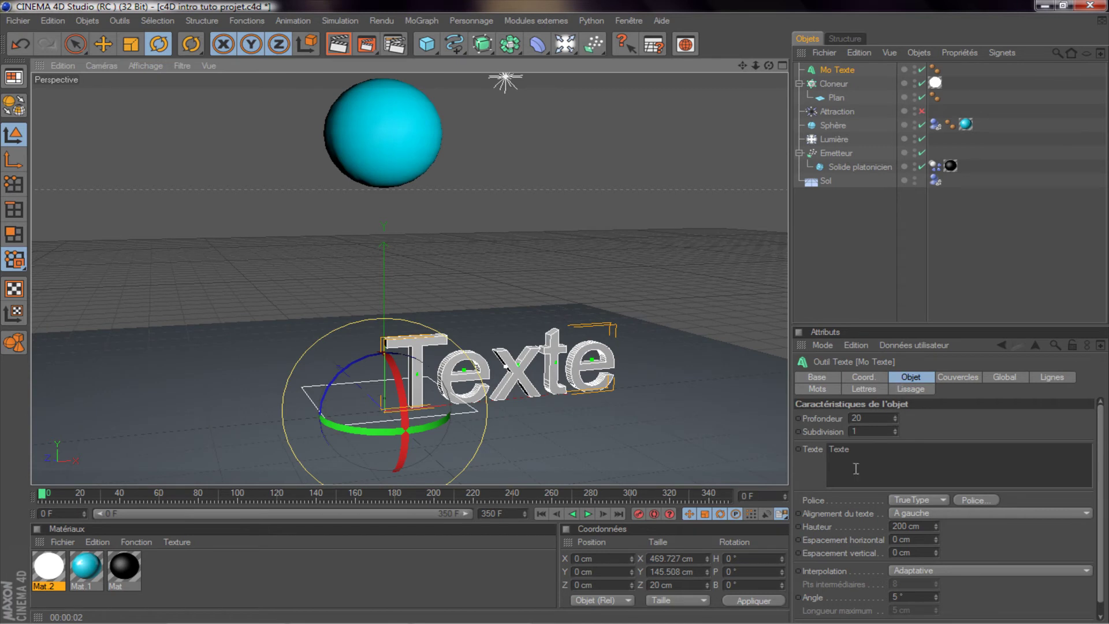
{"action": "double_click", "coordinate": [859, 448]}
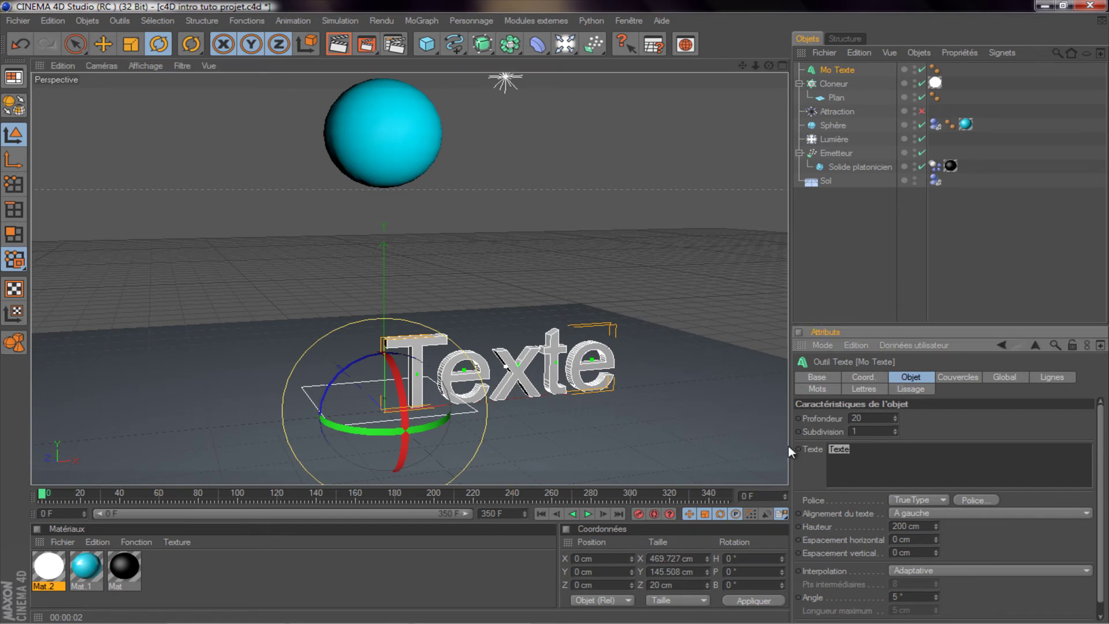
{"action": "type", "text": "DIKSOR"}
Confirm the DIKSOR text and set its font to Transformers Movie
{"action": "key", "text": "Return"}
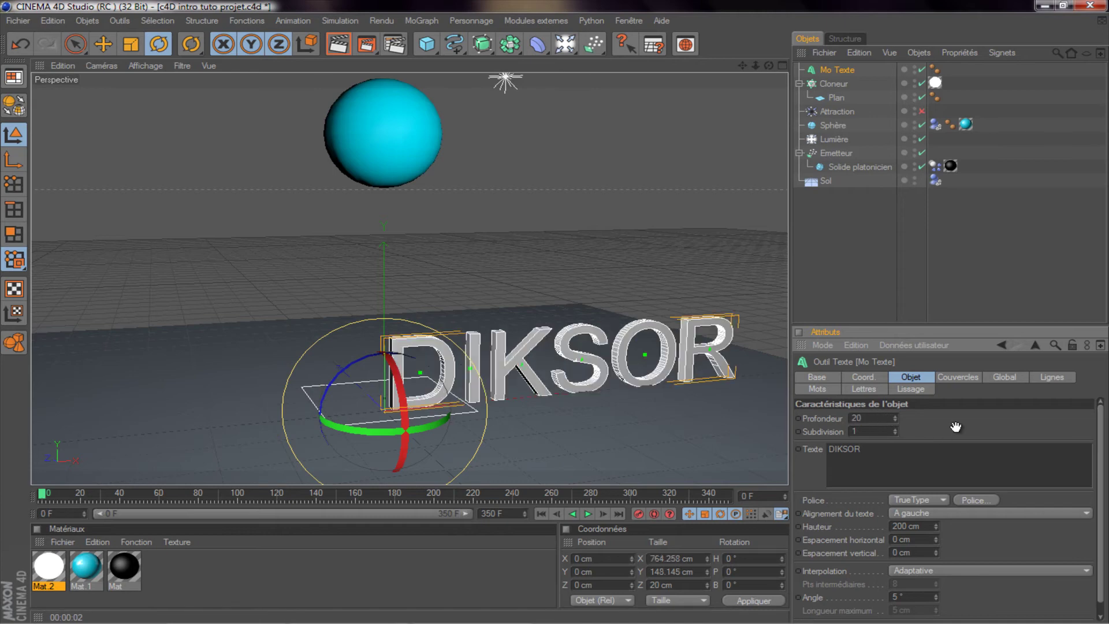
{"action": "left_click", "coordinate": [972, 500]}
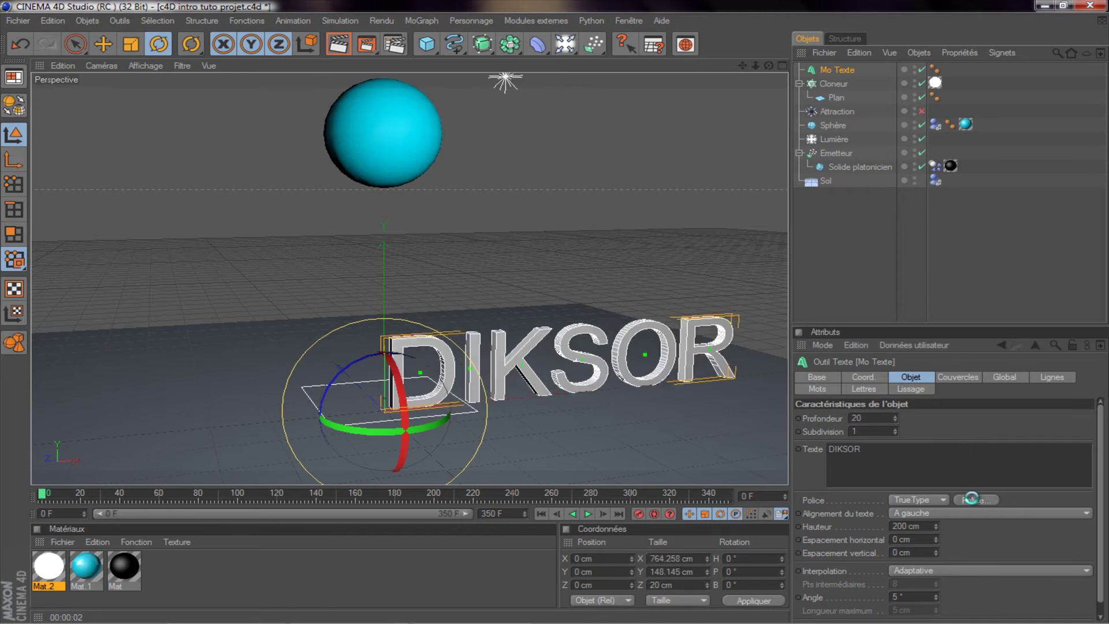
{"action": "left_click_drag", "start_coordinate": [181, 86], "coordinate": [367, 92]}
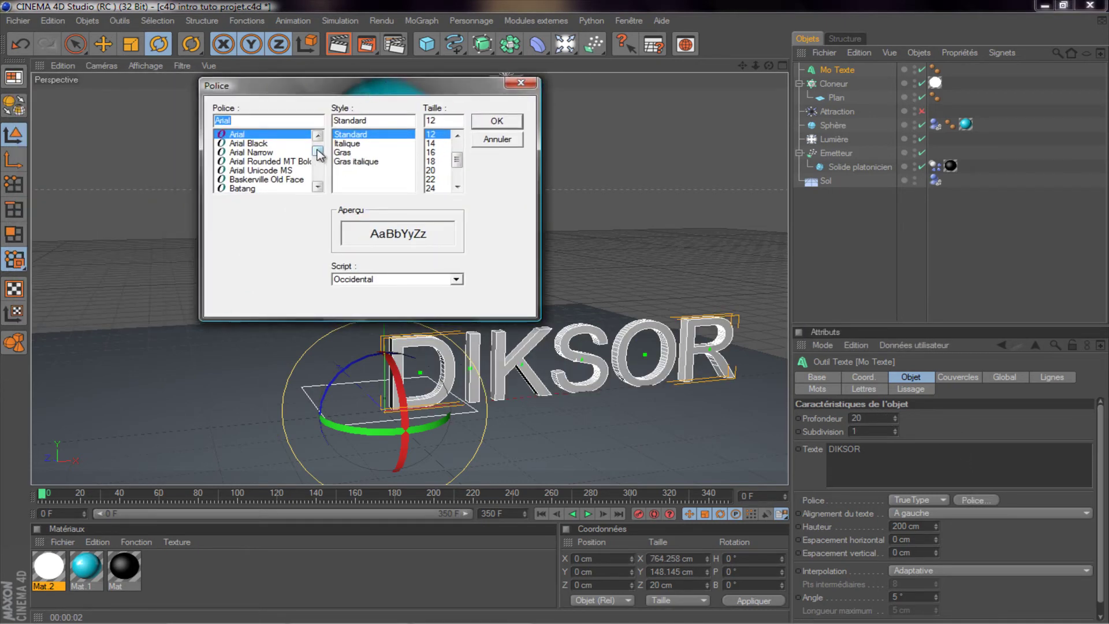
{"action": "left_click_drag", "start_coordinate": [318, 152], "coordinate": [317, 177]}
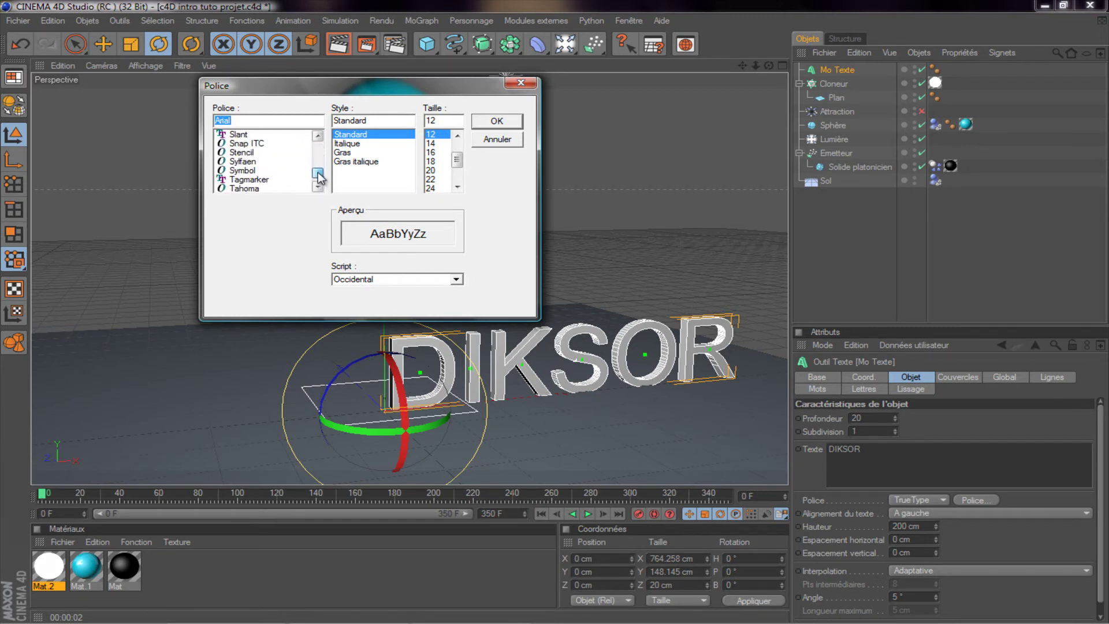
{"action": "scroll", "coordinate": [263, 167], "scroll_direction": "up", "scroll_amount": 2}
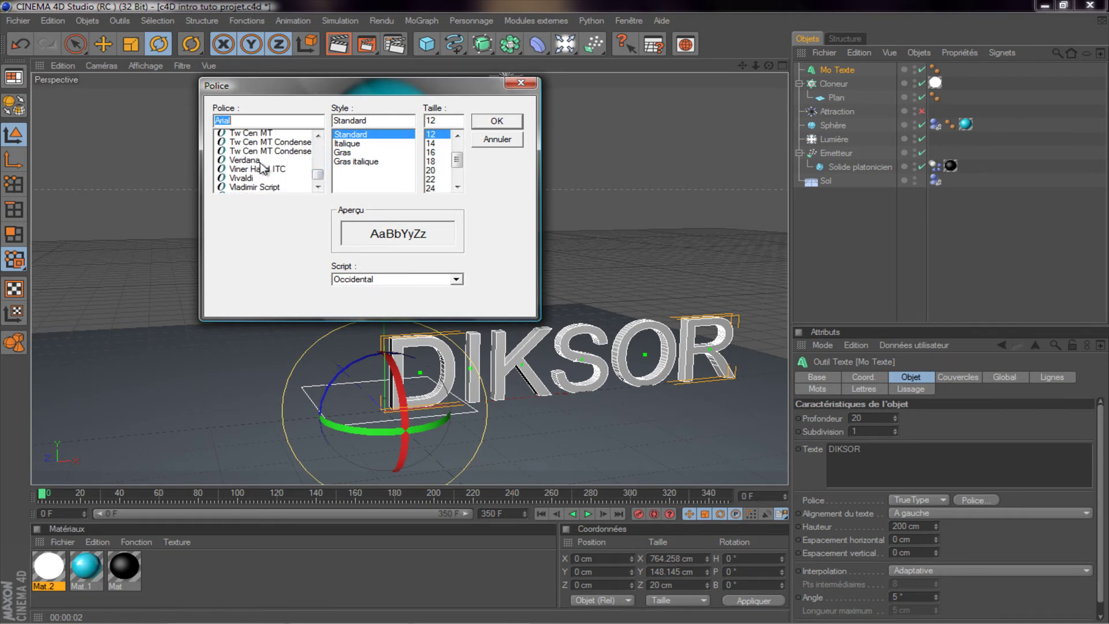
{"action": "scroll", "coordinate": [263, 168], "scroll_direction": "up", "scroll_amount": 1}
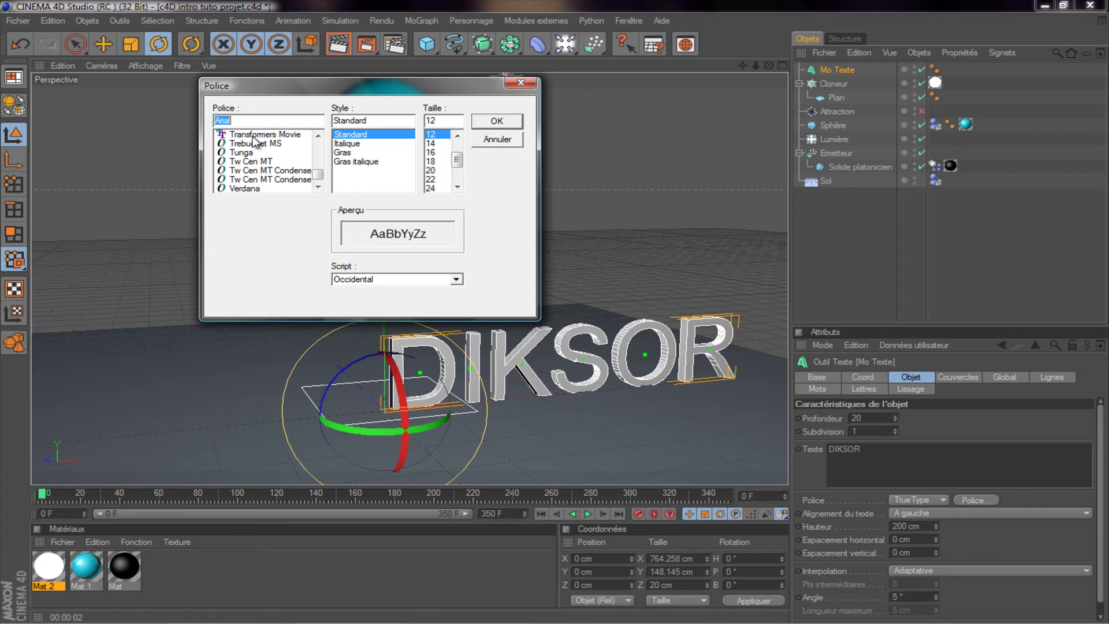
{"action": "left_click", "coordinate": [252, 135]}
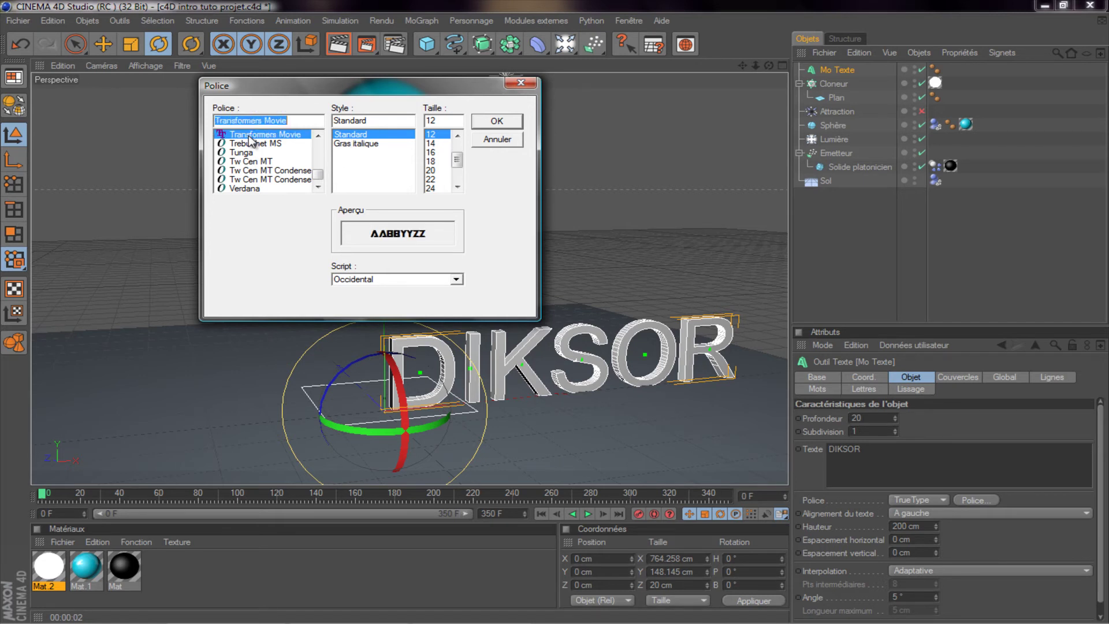
{"action": "left_click", "coordinate": [480, 124]}
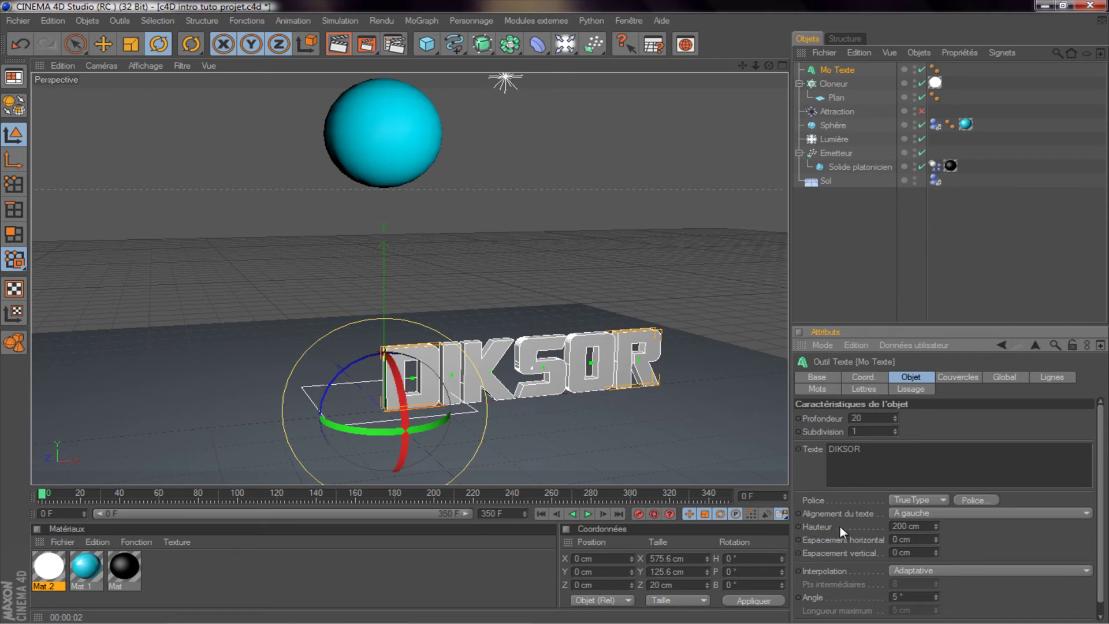
Shrink the DIKSOR text height to about 50 cm and lift it toward the sphere
{"action": "left_click_drag", "start_coordinate": [935, 525], "coordinate": [907, 582]}
{"action": "left_click_drag", "start_coordinate": [935, 522], "coordinate": [935, 524]}
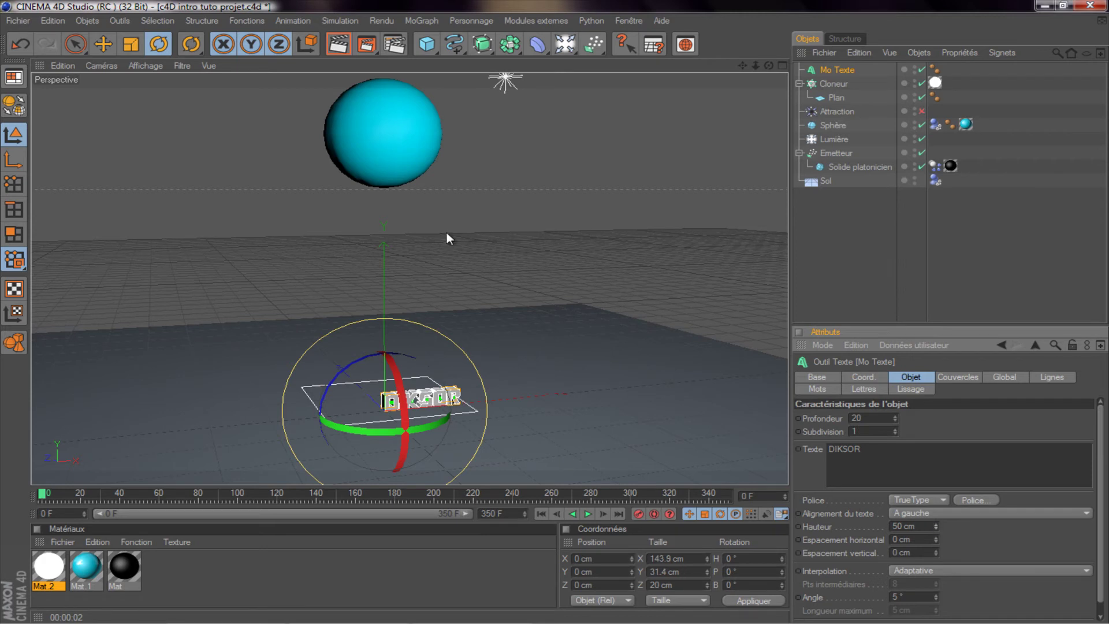
{"action": "left_click", "coordinate": [103, 46]}
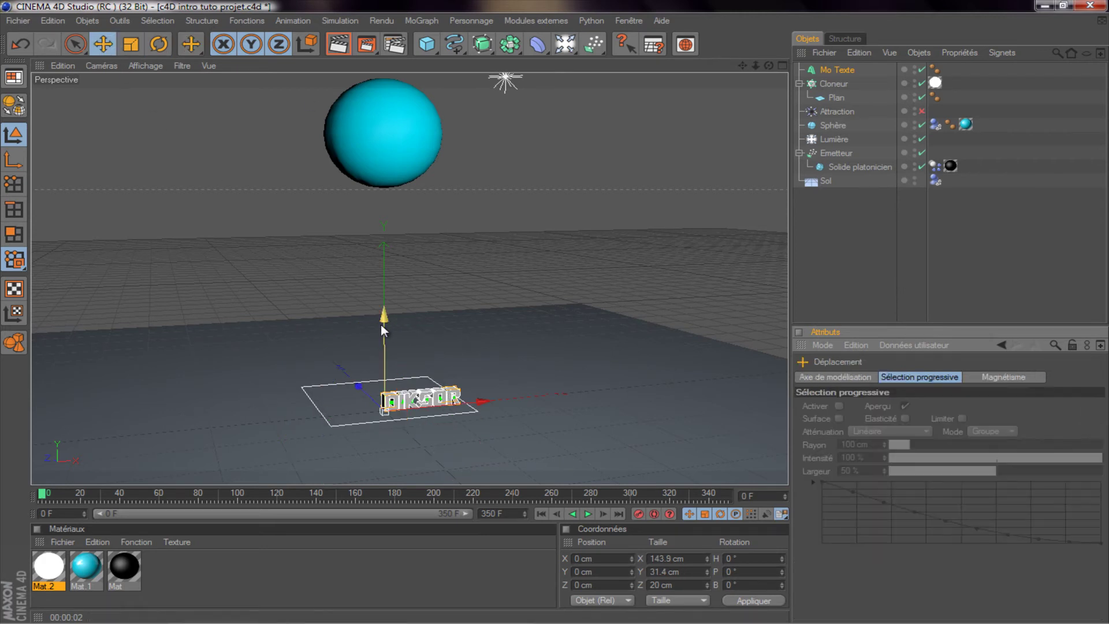
{"action": "left_click_drag", "start_coordinate": [380, 325], "coordinate": [554, 308]}
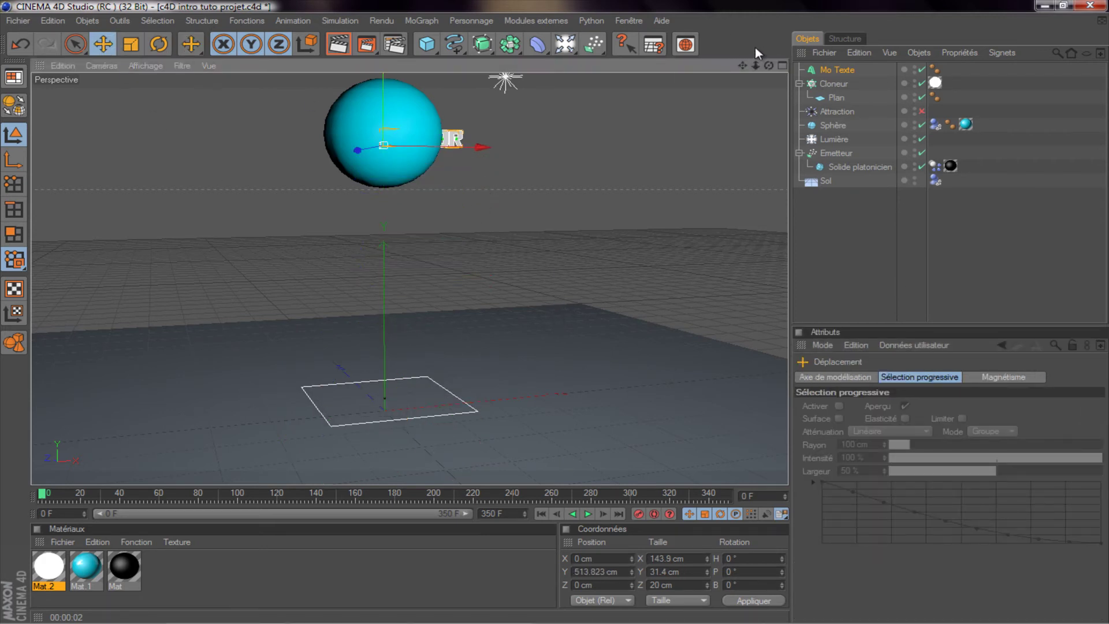
{"action": "middle_click_drag", "start_coordinate": [557, 318], "coordinate": [558, 325], "text": "alt"}
Position the text in front of the cyan sphere at roughly 547 cm height
{"action": "mouse_move", "coordinate": [390, 288]}
{"action": "left_mouse_down"}
{"action": "mouse_move", "coordinate": [556, 317]}
{"action": "mouse_move", "coordinate": [423, 314]}
{"action": "mouse_move", "coordinate": [556, 317]}
{"action": "left_mouse_up"}
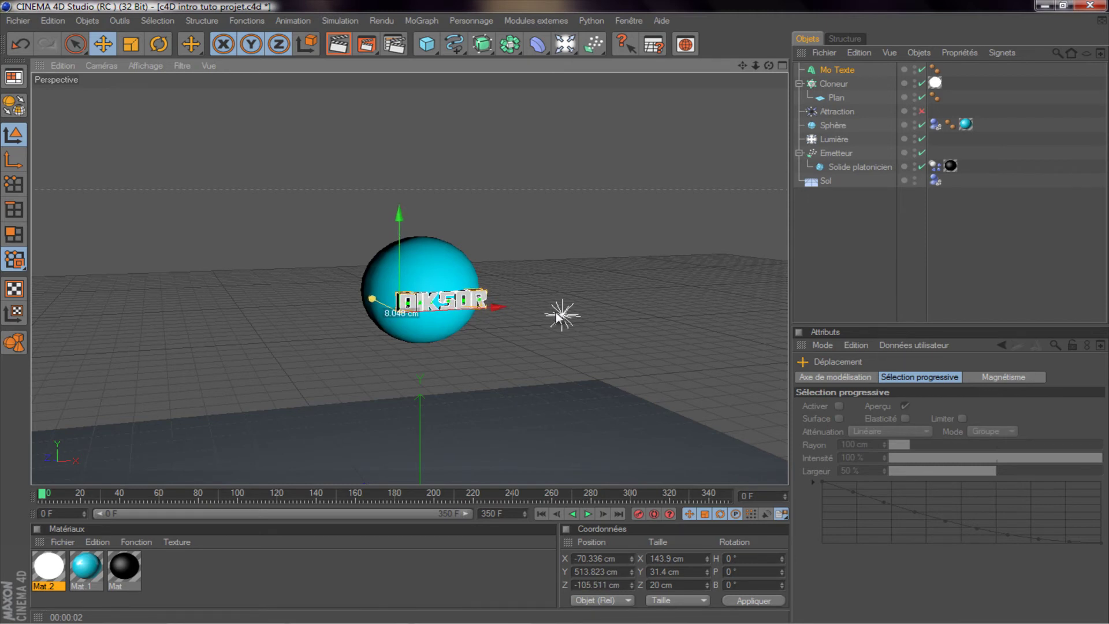
{"action": "left_click_drag", "start_coordinate": [556, 317], "coordinate": [557, 316]}
{"action": "left_click_drag", "start_coordinate": [750, 61], "coordinate": [662, 217]}
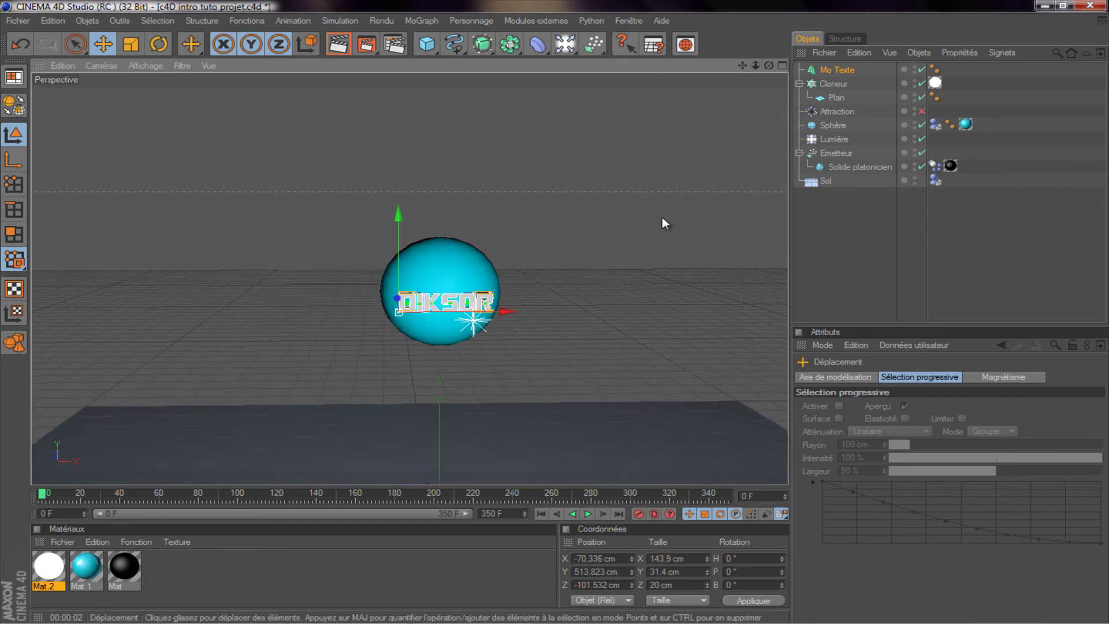
{"action": "left_click_drag", "start_coordinate": [748, 68], "coordinate": [555, 309]}
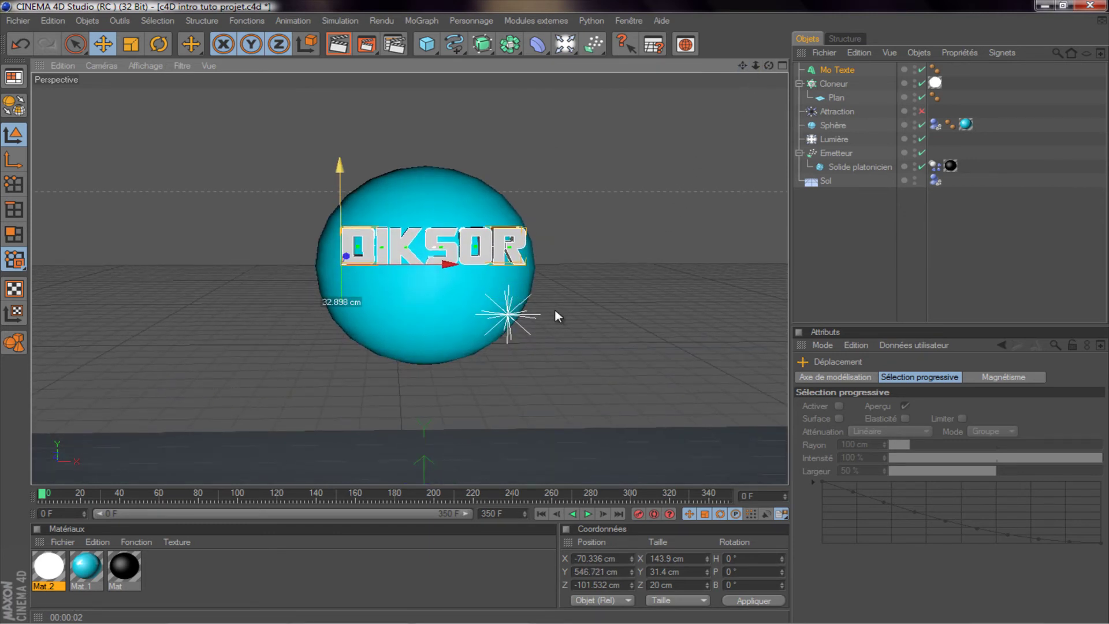
{"action": "left_click_drag", "start_coordinate": [415, 262], "coordinate": [411, 261]}
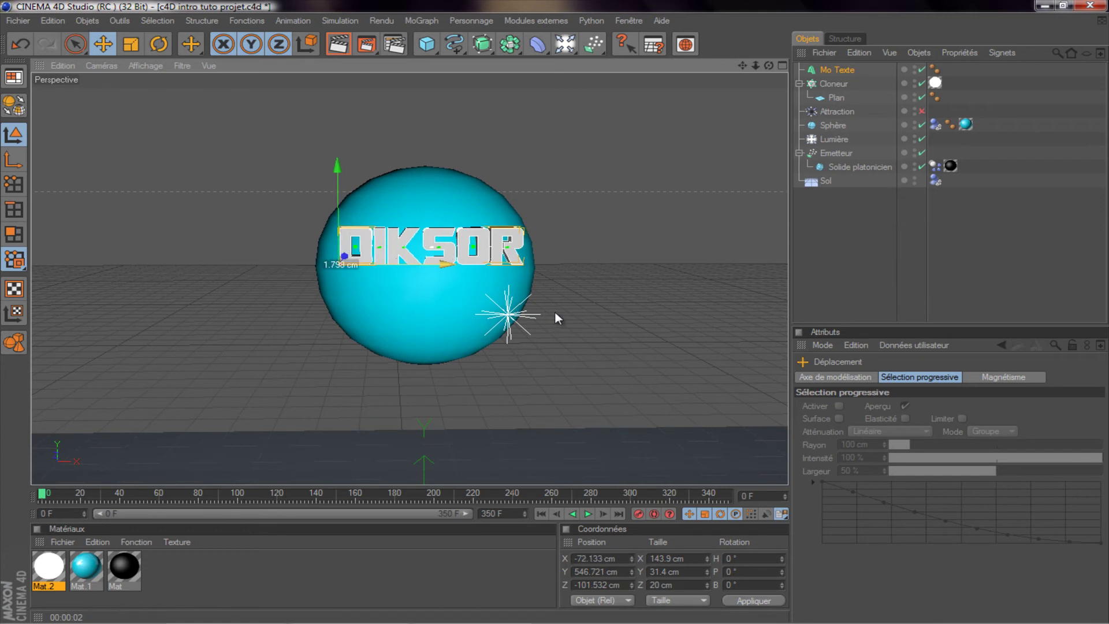
{"action": "mouse_move", "coordinate": [769, 65]}
{"action": "left_mouse_down"}
{"action": "mouse_move", "coordinate": [554, 310]}
{"action": "mouse_move", "coordinate": [555, 323]}
{"action": "mouse_move", "coordinate": [553, 312]}
{"action": "left_mouse_up"}
Apply the black Mat material to the DIKSOR text and check it in a render preview
{"action": "left_click", "coordinate": [183, 578]}
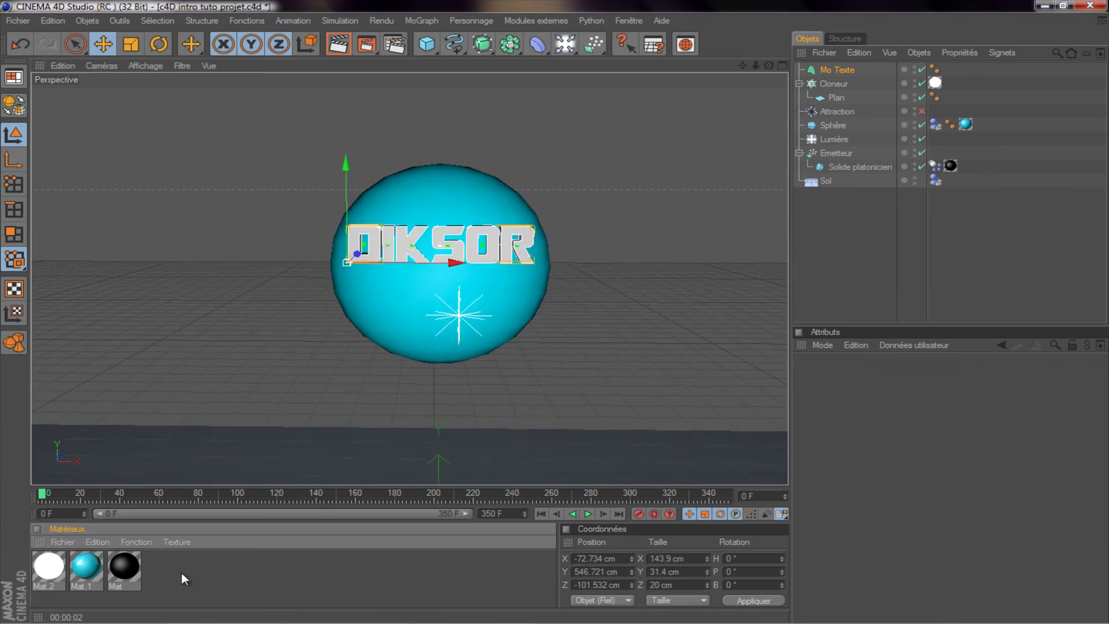
{"action": "left_click", "coordinate": [130, 572]}
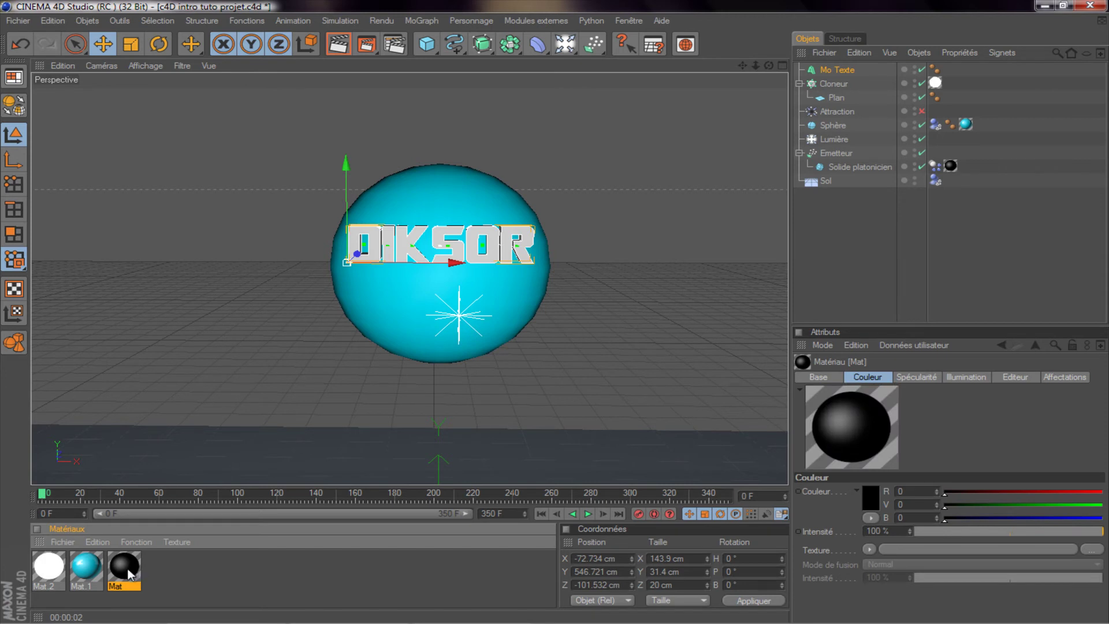
{"action": "left_click_drag", "start_coordinate": [199, 581], "coordinate": [837, 69]}
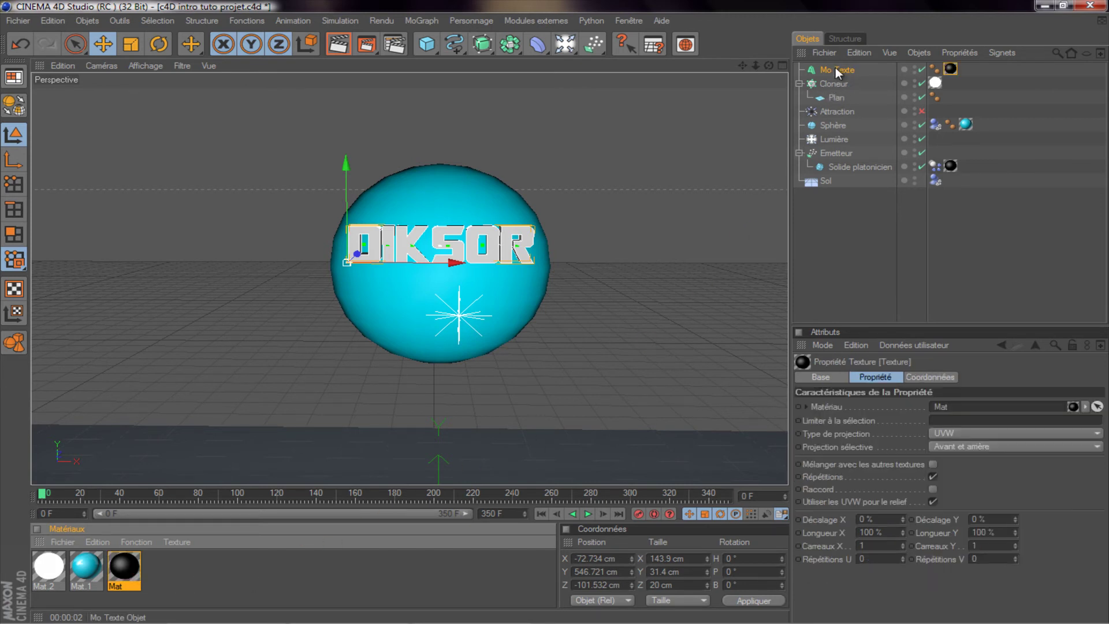
{"action": "left_click", "coordinate": [338, 45]}
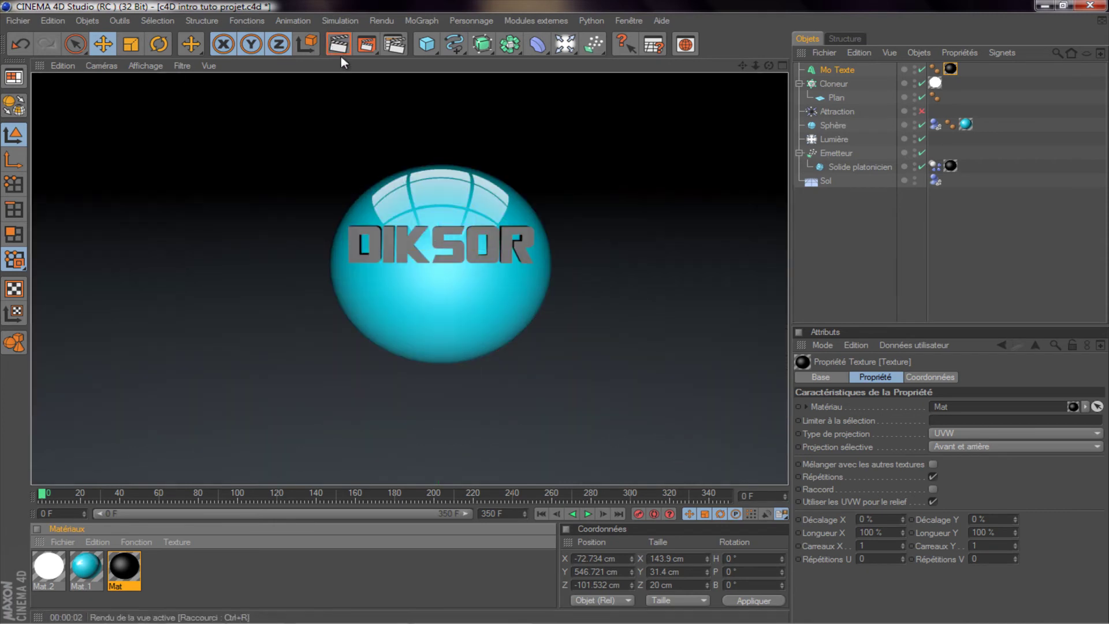
{"action": "left_click", "coordinate": [611, 241]}
{"action": "left_click", "coordinate": [462, 255]}
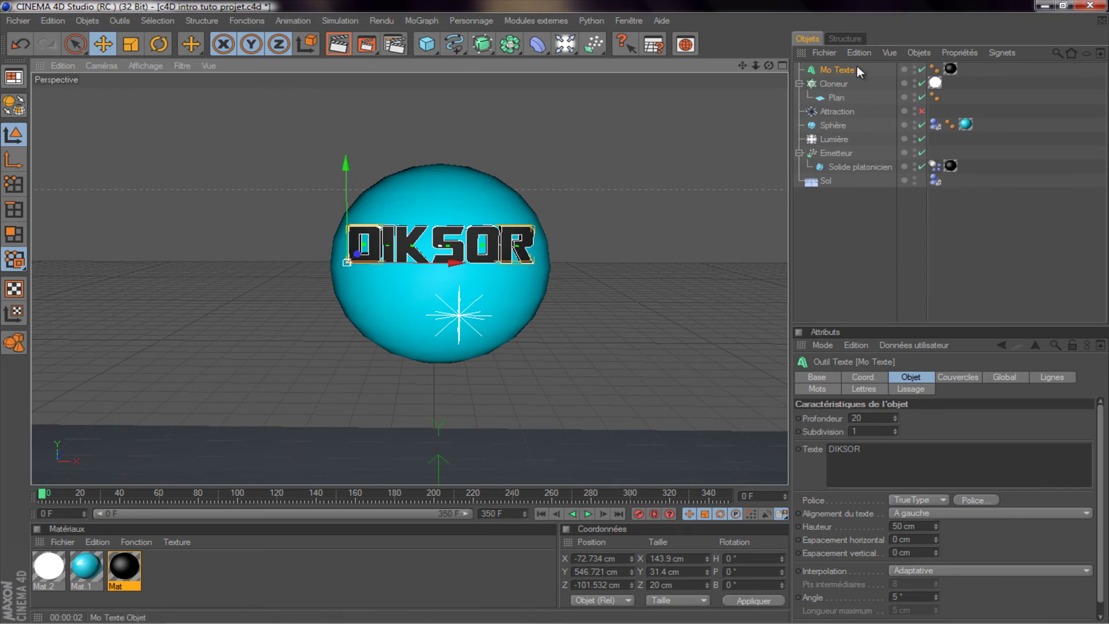
Give both the front and back of the DIKSOR text a Couvercle et biseau cap
{"action": "left_click", "coordinate": [959, 377]}
{"action": "left_click", "coordinate": [991, 417]}
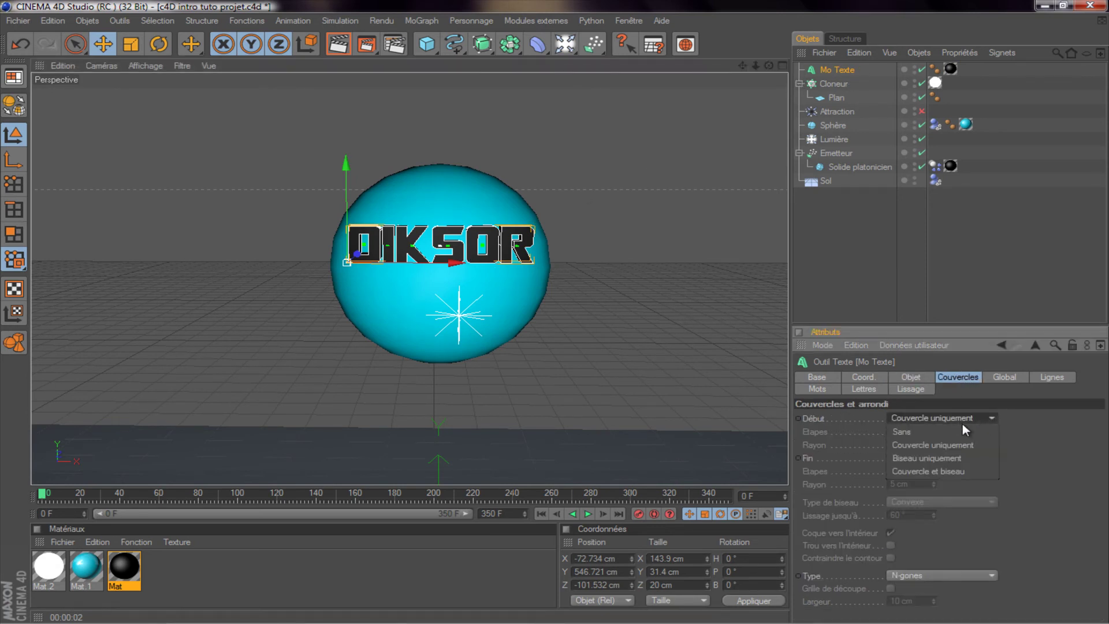
{"action": "left_click", "coordinate": [949, 471]}
{"action": "left_click", "coordinate": [983, 457]}
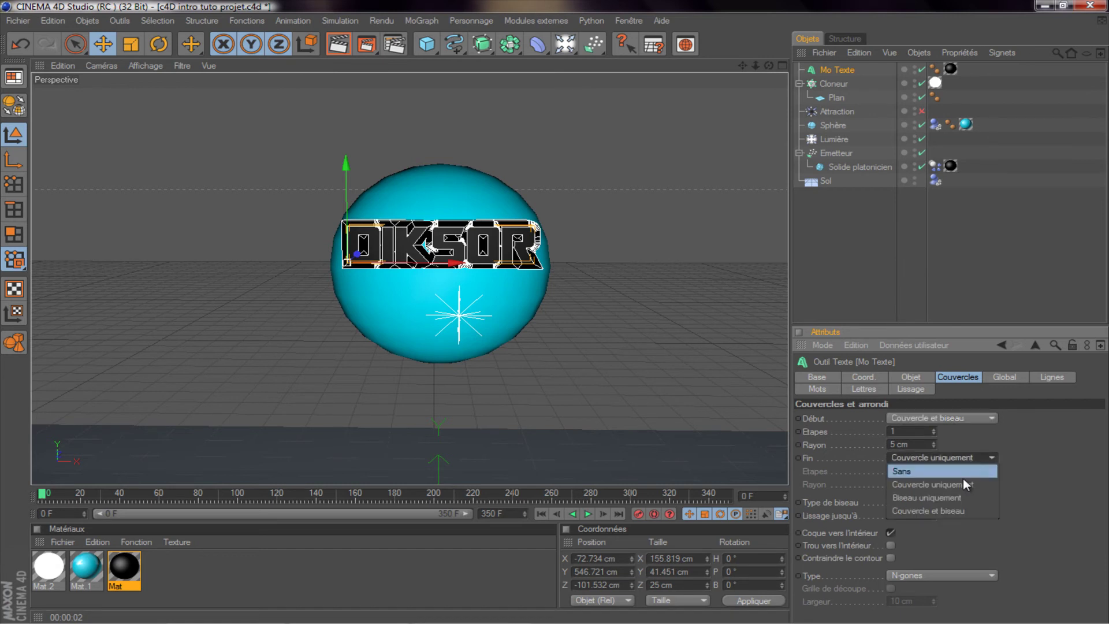
{"action": "left_click", "coordinate": [939, 512]}
Set both bevel radii to 1 cm and render a viewport preview
{"action": "double_click", "coordinate": [894, 444]}
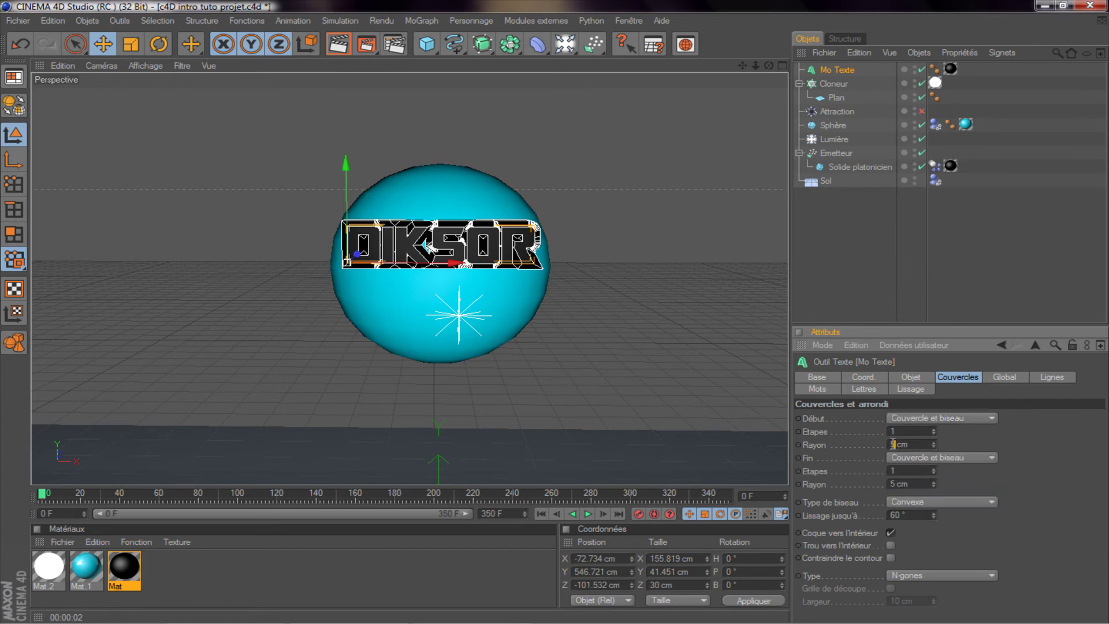
{"action": "type", "text": "1"}
{"action": "double_click", "coordinate": [891, 484]}
{"action": "type", "text": "1"}
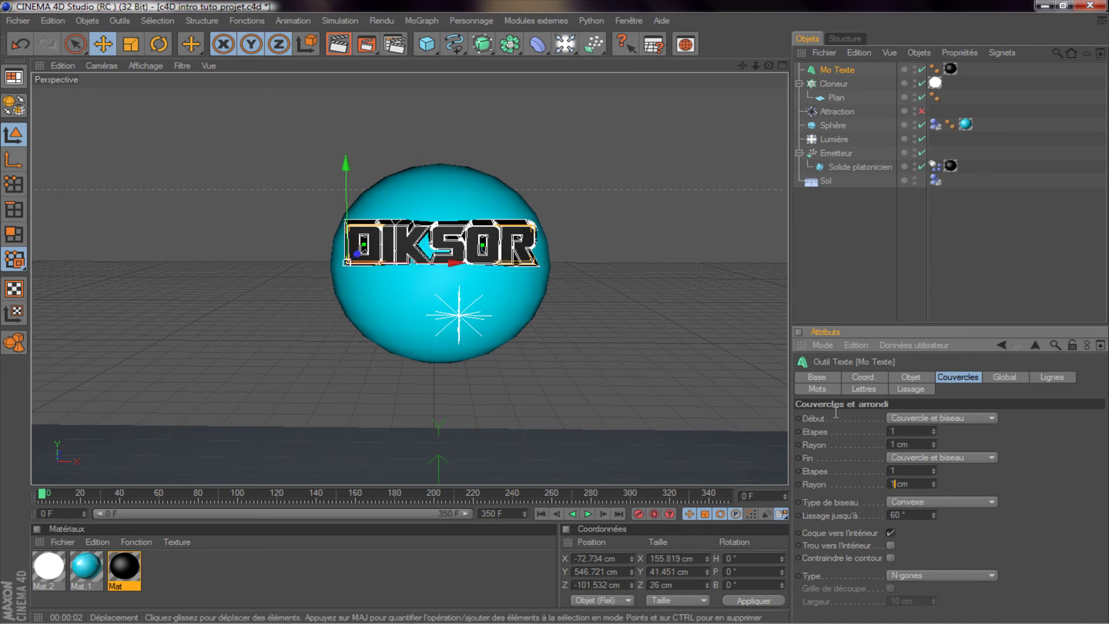
{"action": "key", "text": "Return"}
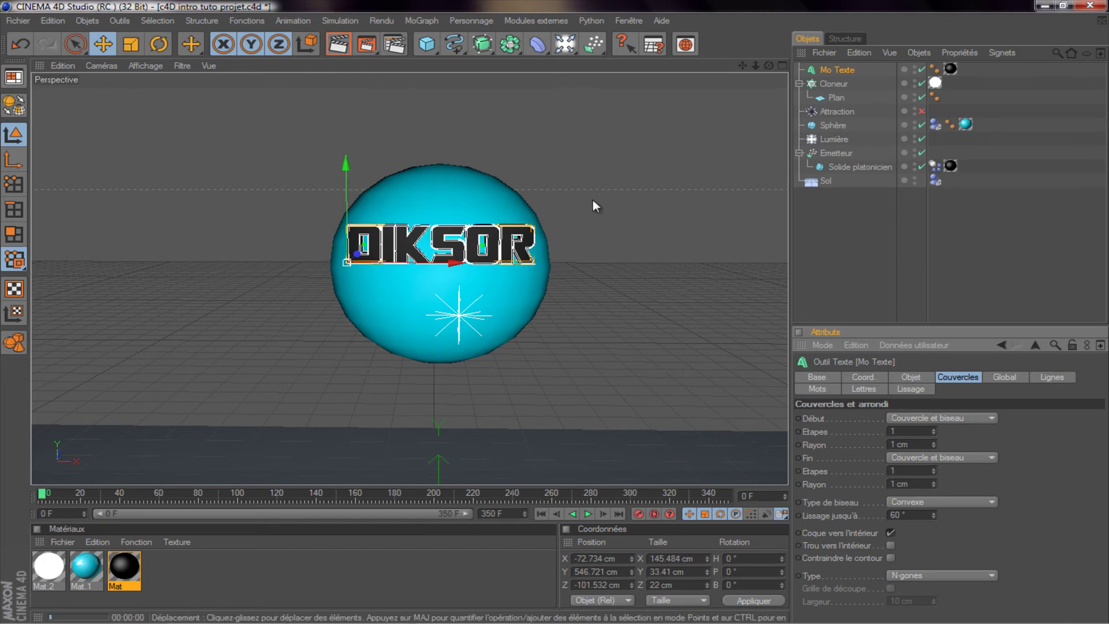
{"action": "key", "text": "ctrl+r"}
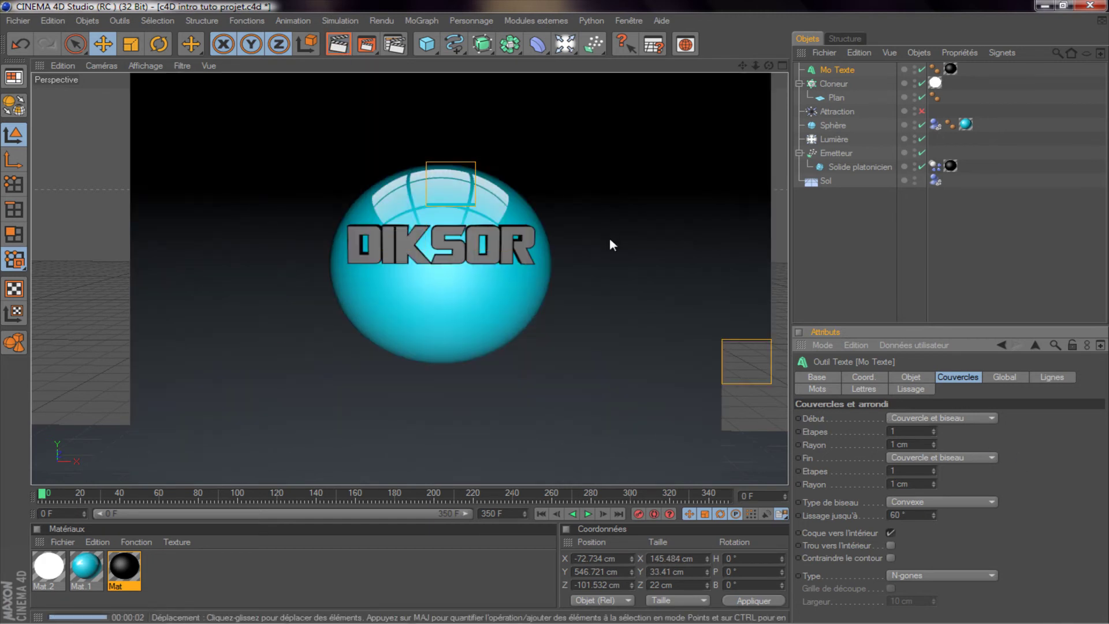
Clear the render, deselect, reframe the view around the DIKSOR sphere and floor, then list MoGraph objects
{"action": "left_click", "coordinate": [726, 87]}
{"action": "left_click_drag", "start_coordinate": [742, 65], "coordinate": [712, 123]}
{"action": "mouse_move", "coordinate": [748, 64]}
{"action": "left_mouse_down"}
{"action": "mouse_move", "coordinate": [721, 135]}
{"action": "mouse_move", "coordinate": [709, 105]}
{"action": "left_mouse_up"}
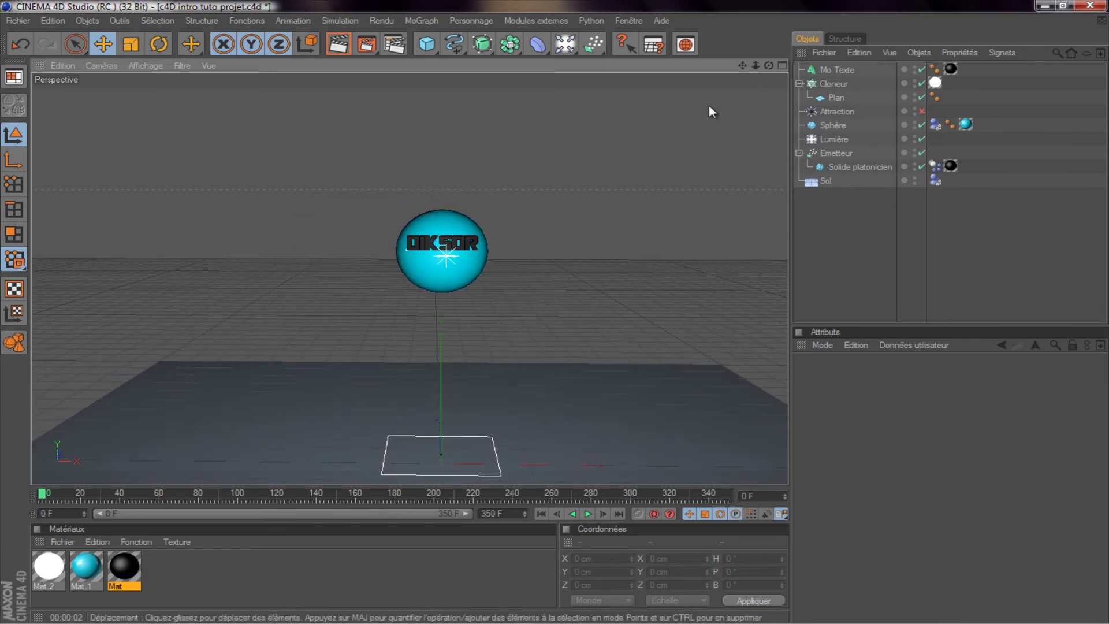
{"action": "left_click_drag", "start_coordinate": [742, 65], "coordinate": [556, 313]}
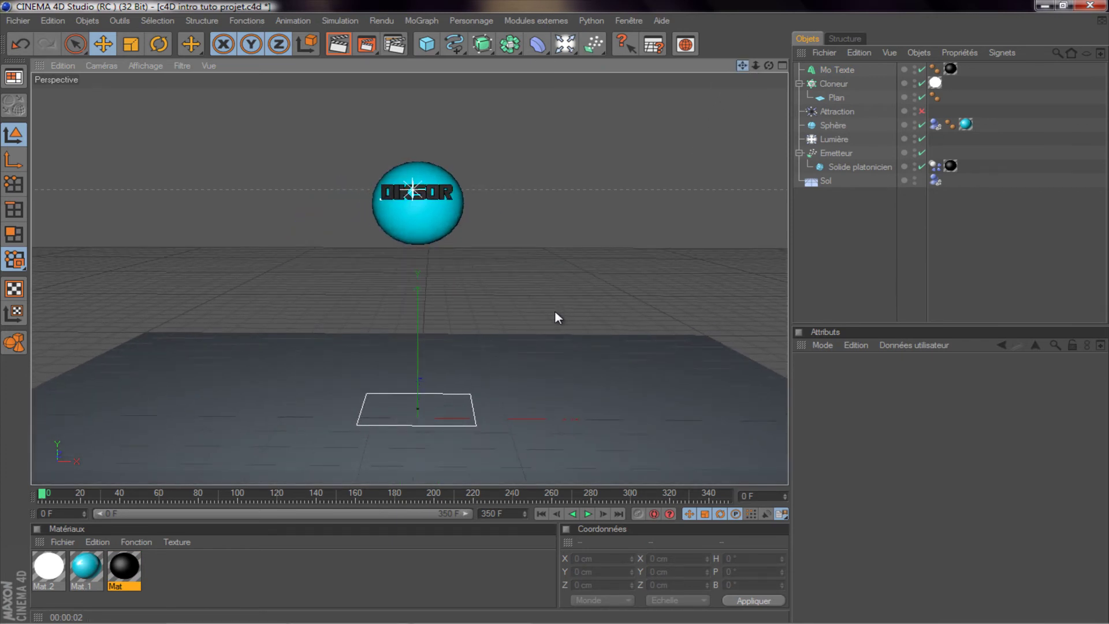
{"action": "mouse_move", "coordinate": [769, 65]}
{"action": "left_mouse_down"}
{"action": "mouse_move", "coordinate": [552, 315]}
{"action": "mouse_move", "coordinate": [645, 194]}
{"action": "left_mouse_up"}
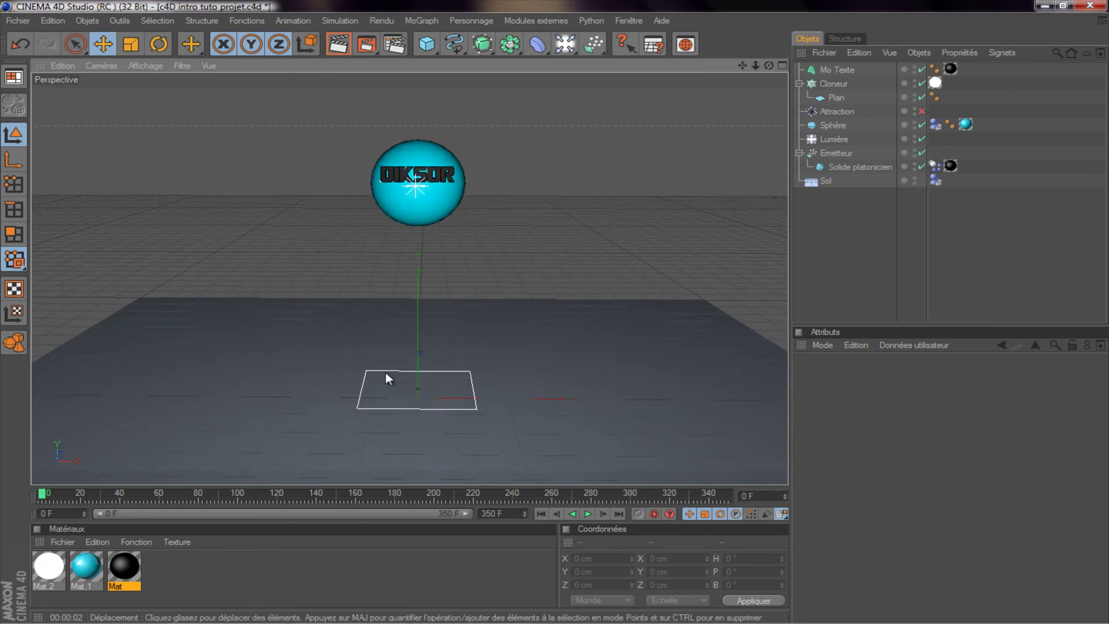
{"action": "left_click_drag", "start_coordinate": [742, 66], "coordinate": [720, 88]}
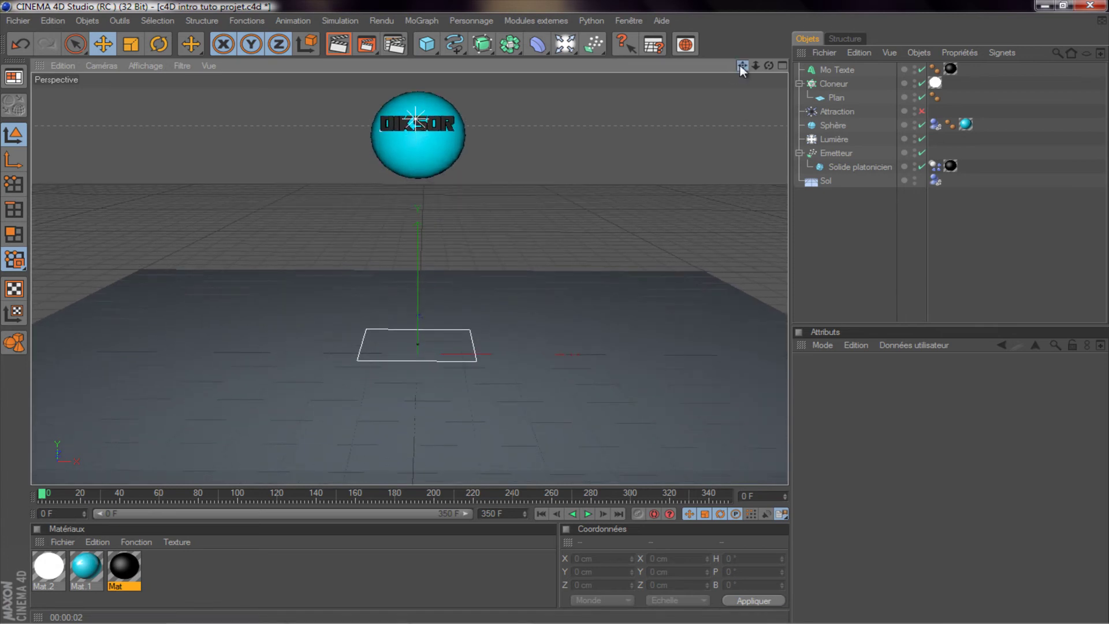
{"action": "left_click_drag", "start_coordinate": [556, 318], "coordinate": [518, 57]}
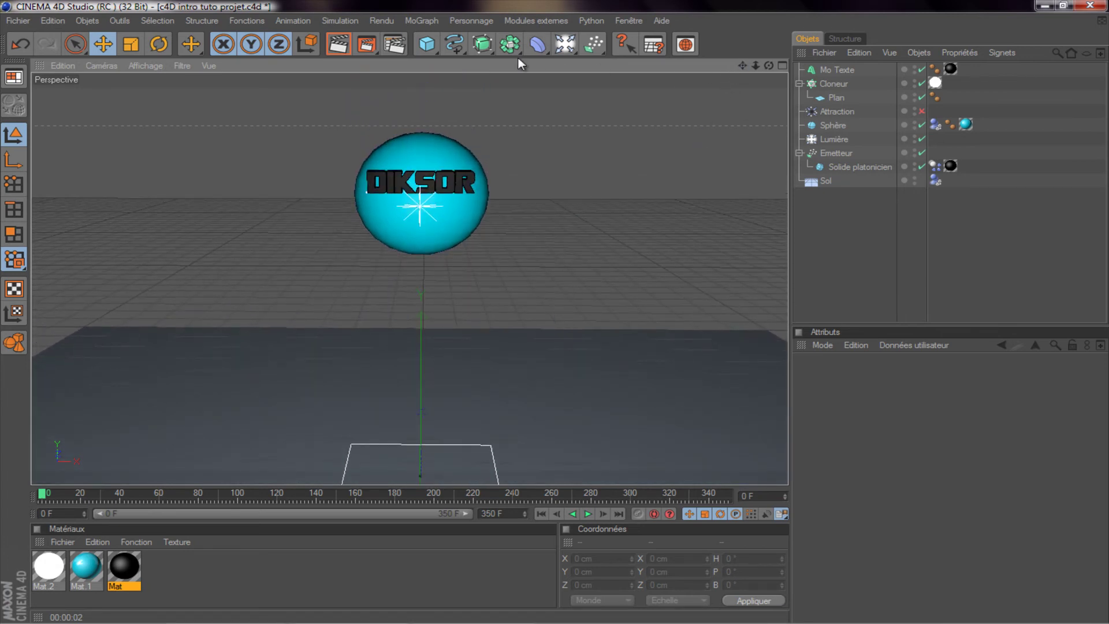
{"action": "left_click", "coordinate": [423, 21]}
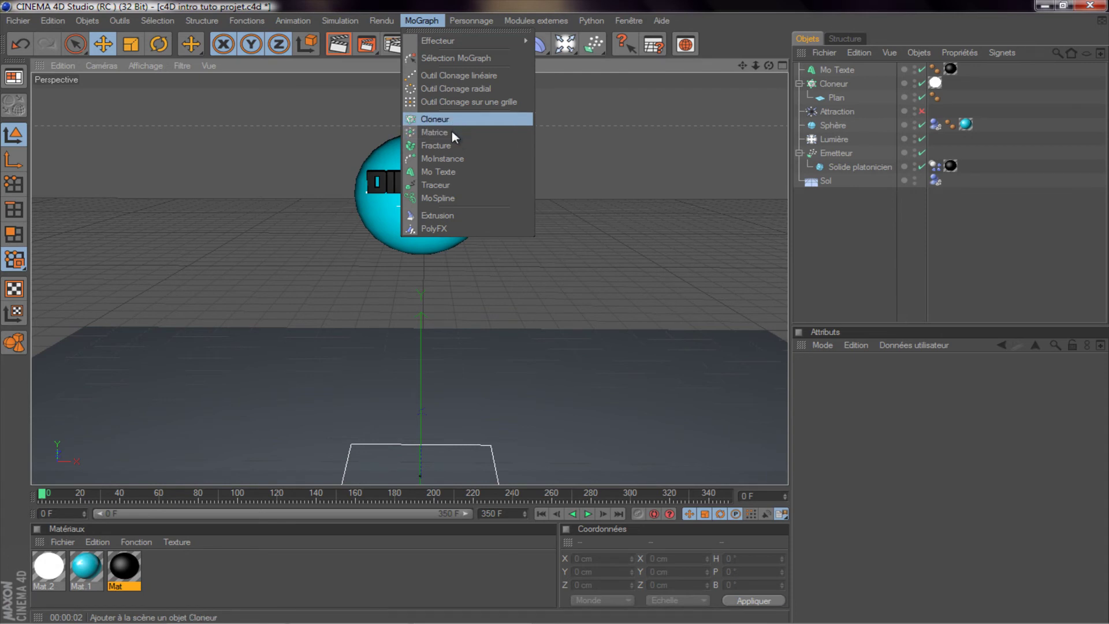
Add a MoGraph text object reading TUTO with a 60 cm extrusion depth
{"action": "left_click", "coordinate": [438, 171]}
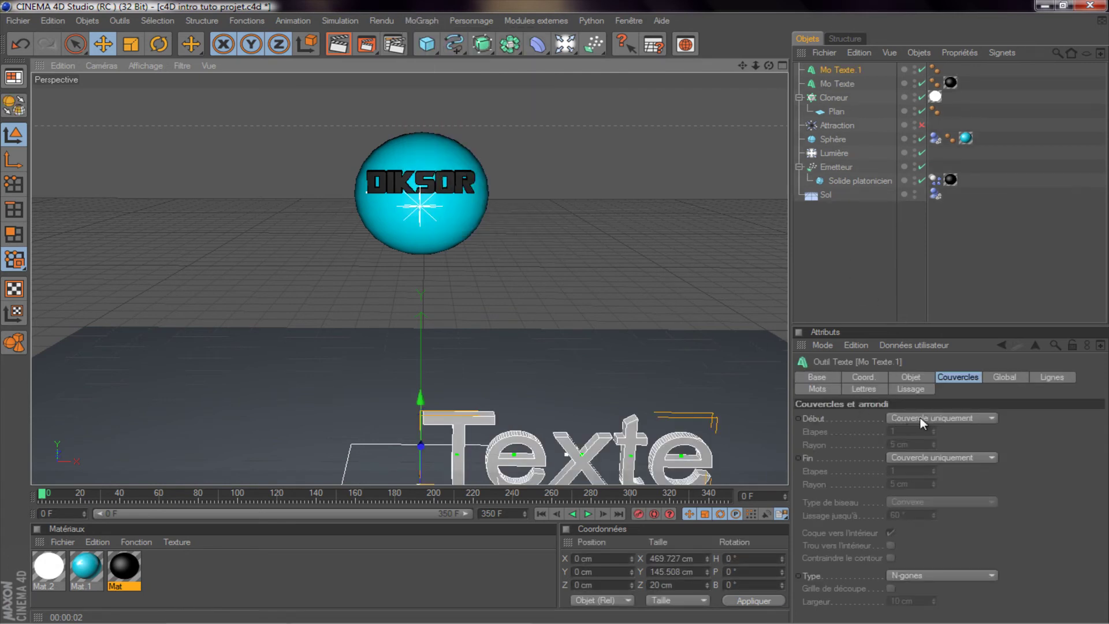
{"action": "left_click", "coordinate": [911, 377]}
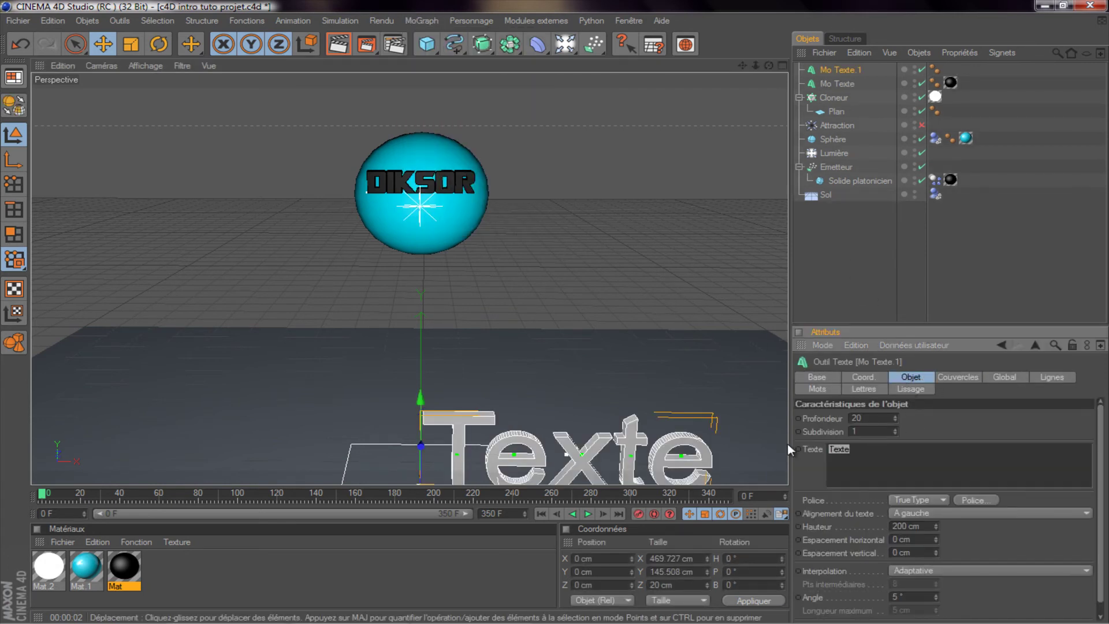
{"action": "type", "text": "TUTO"}
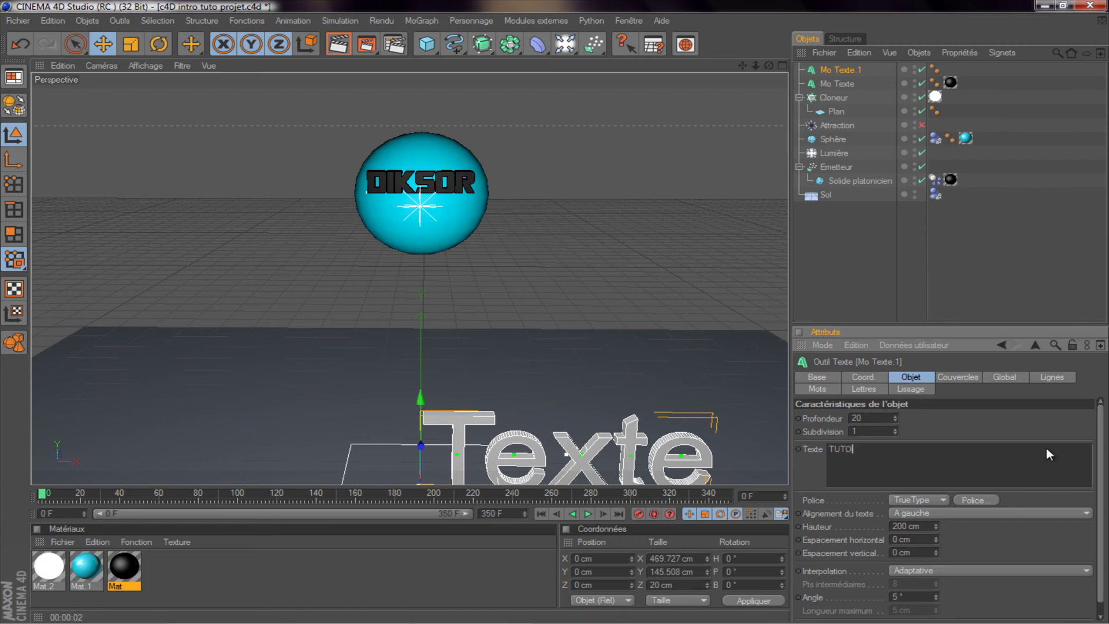
{"action": "left_click", "coordinate": [834, 406]}
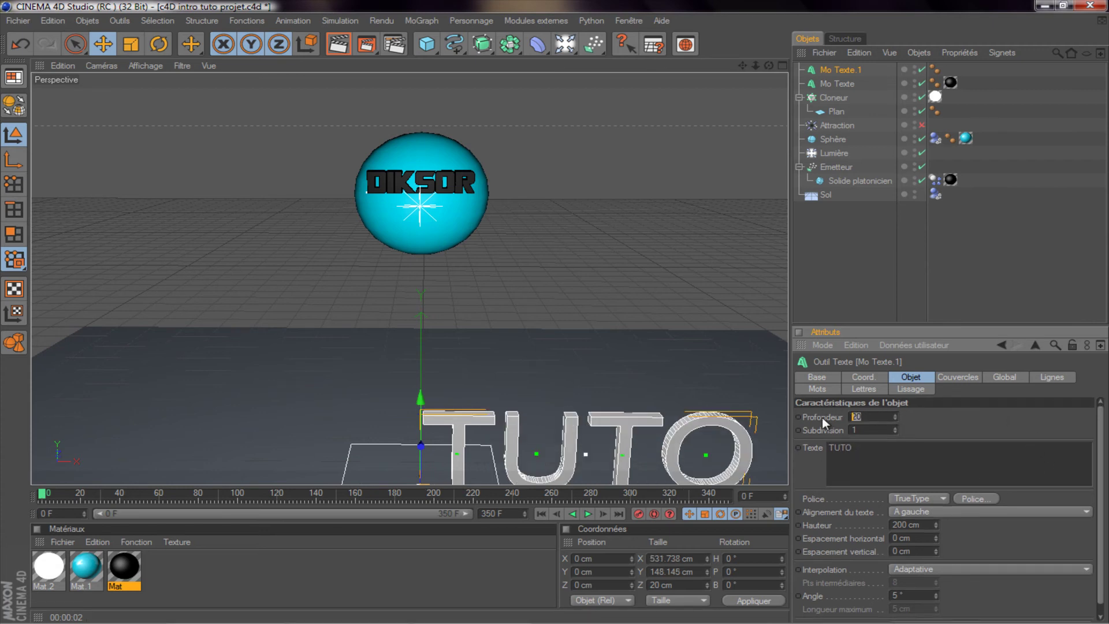
{"action": "type", "text": "60"}
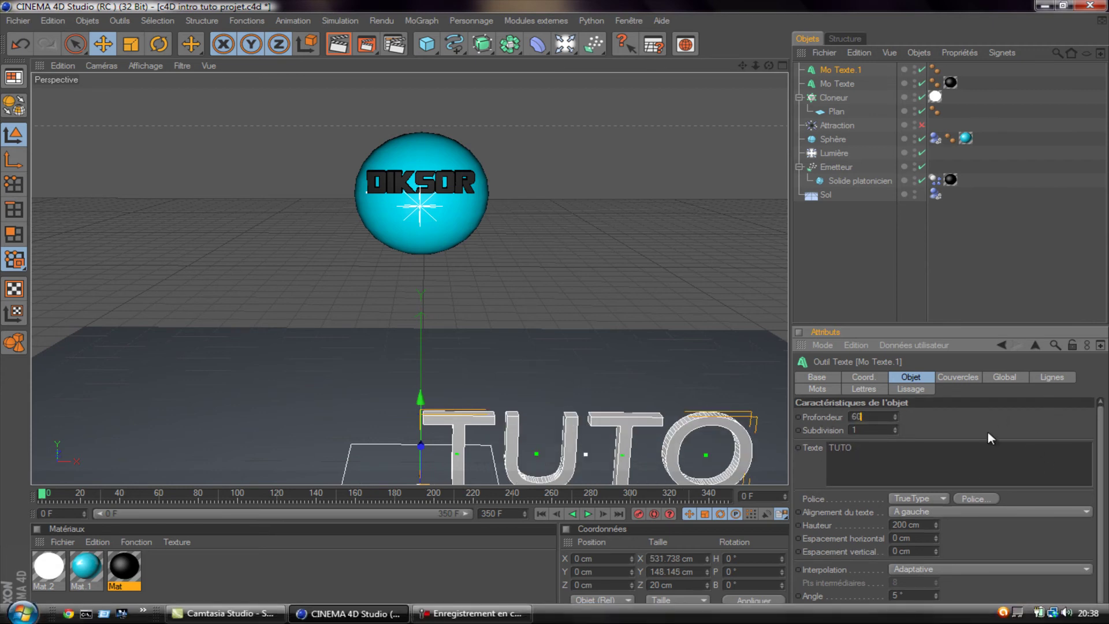
{"action": "key", "text": "Return"}
Set the TUTO font to BN Elements and slide the text to the left
{"action": "left_click", "coordinate": [976, 499]}
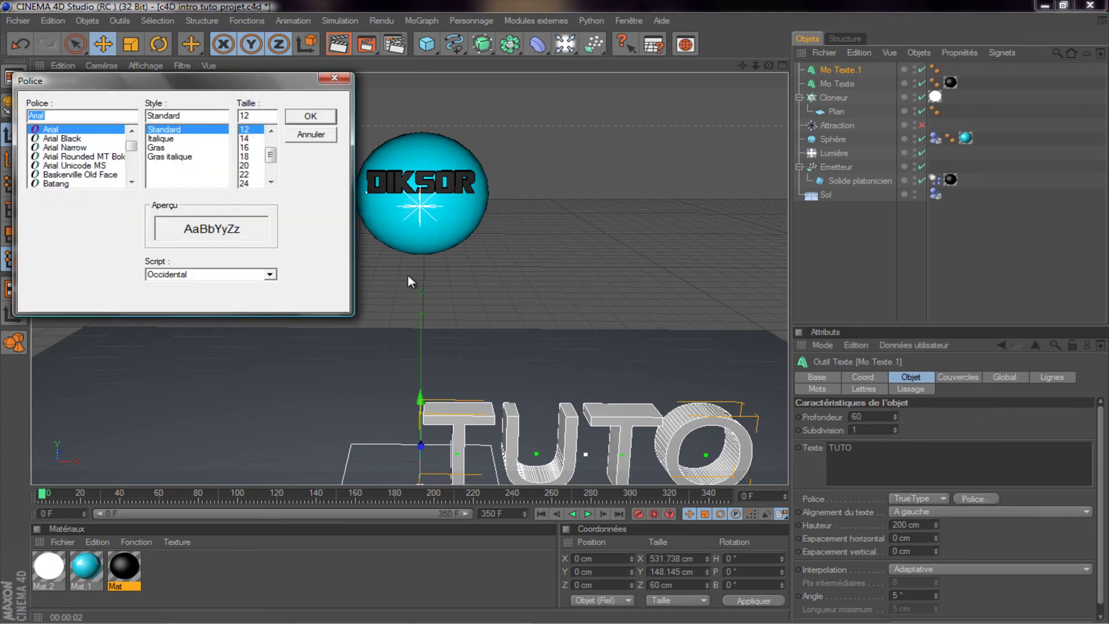
{"action": "type", "text": "b"}
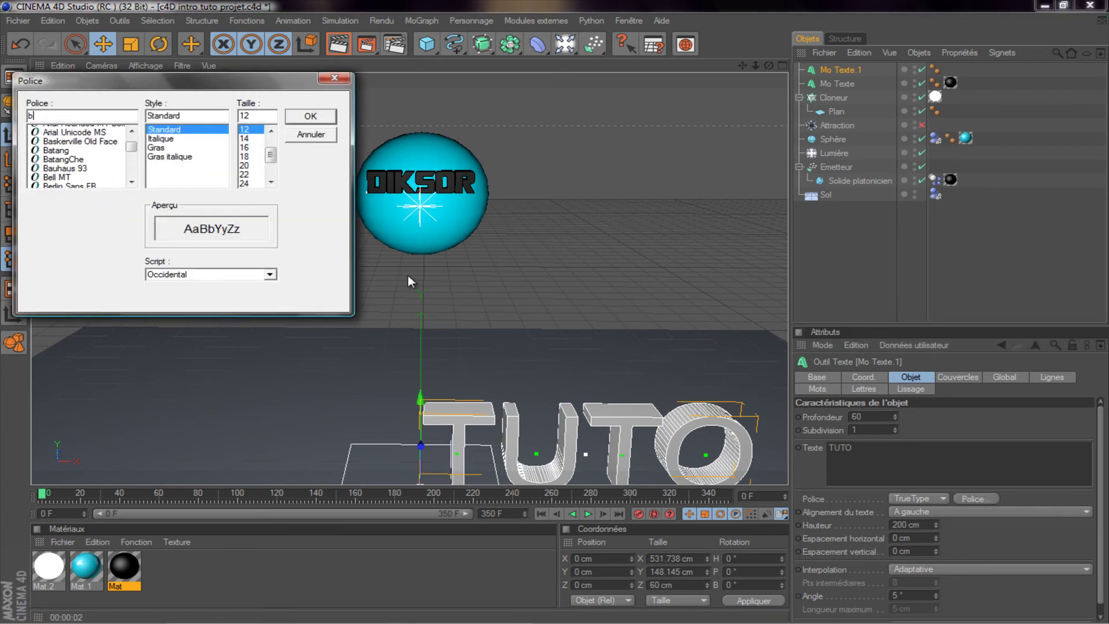
{"action": "type", "text": "nts"}
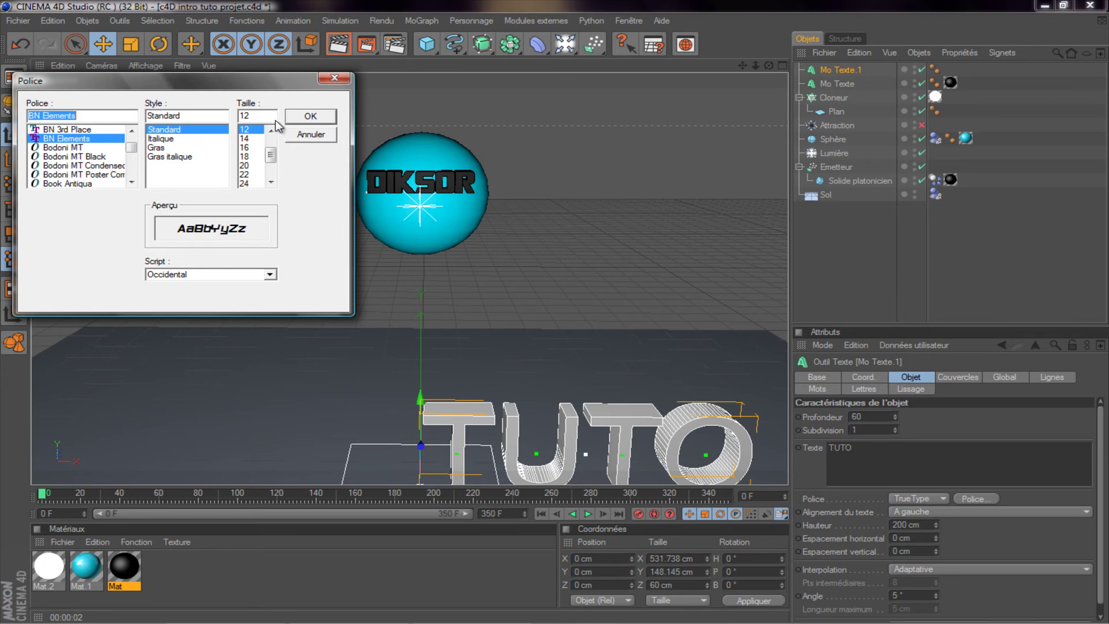
{"action": "left_click", "coordinate": [295, 116]}
{"action": "scroll", "coordinate": [639, 349], "scroll_direction": "down", "scroll_amount": 3}
{"action": "left_click_drag", "start_coordinate": [511, 438], "coordinate": [451, 438]}
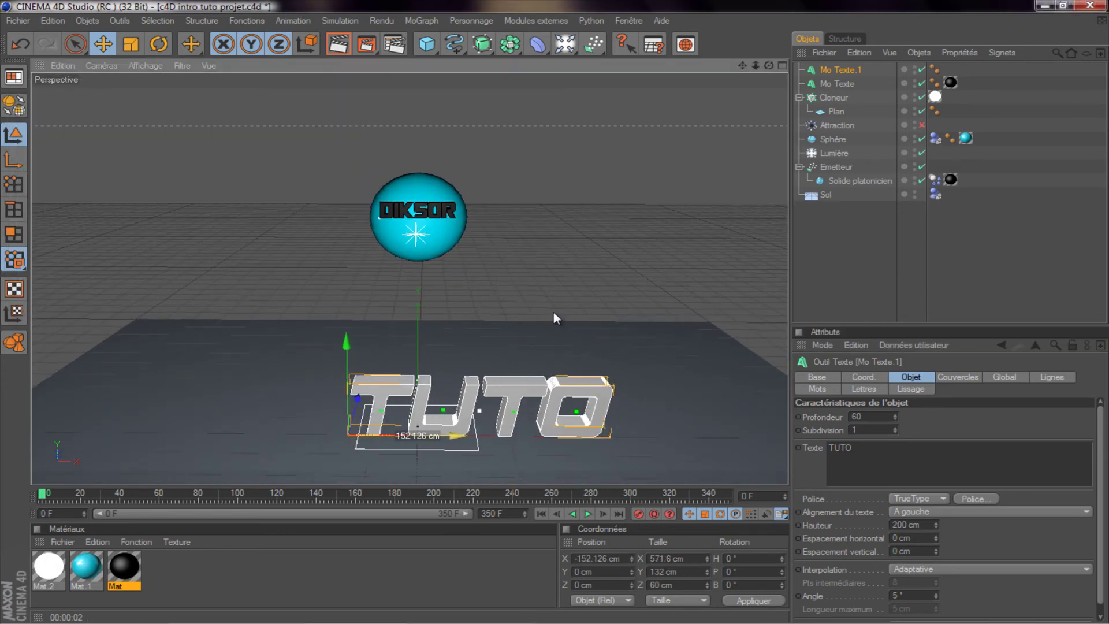
{"action": "left_click_drag", "start_coordinate": [553, 312], "coordinate": [542, 311]}
Lower the TUTO text height to about 74 cm and apply the cyan Mat.1 material
{"action": "left_click", "coordinate": [936, 527]}
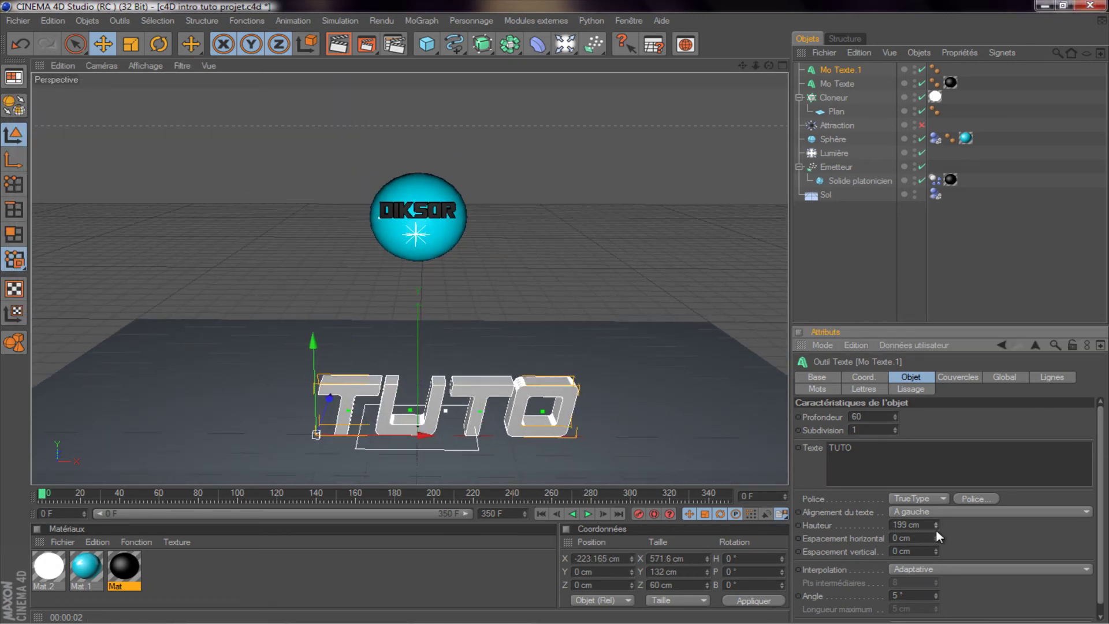
{"action": "left_click_drag", "start_coordinate": [936, 529], "coordinate": [933, 527]}
{"action": "left_click_drag", "start_coordinate": [534, 313], "coordinate": [550, 313]}
{"action": "left_click", "coordinate": [86, 567]}
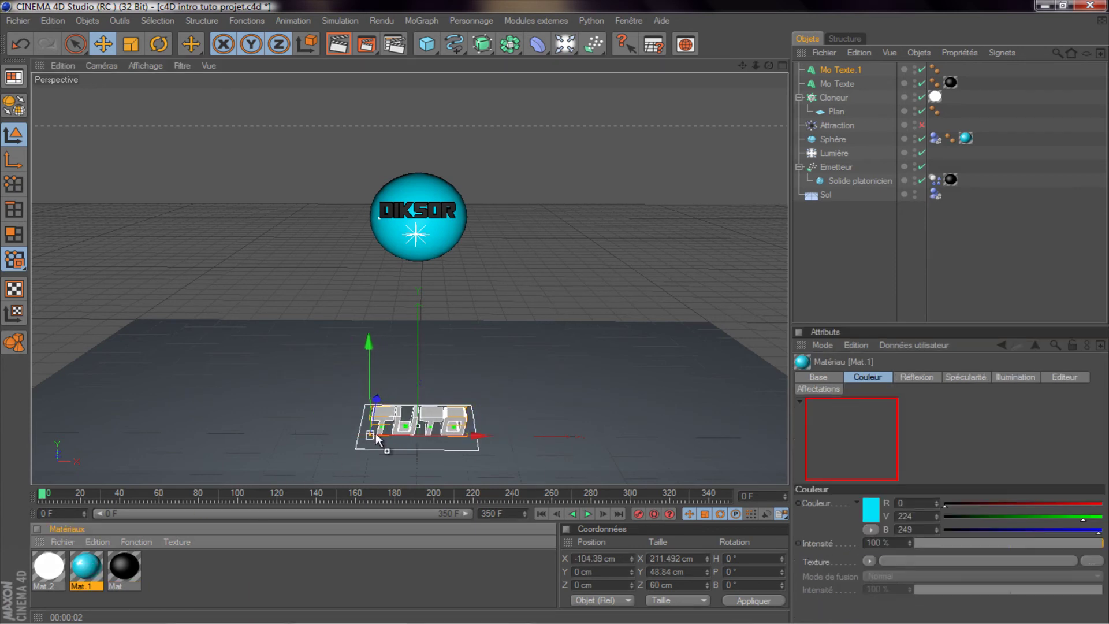
{"action": "left_click_drag", "start_coordinate": [87, 567], "coordinate": [393, 420]}
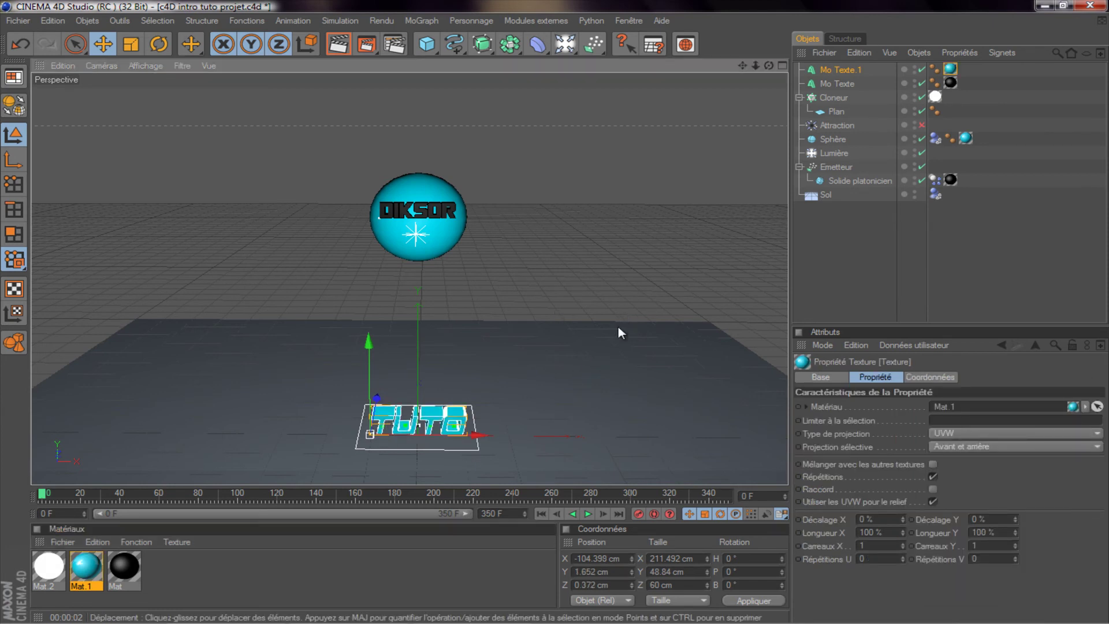
Deselect and reframe the view on the TUTO text and floor plane
{"action": "left_click", "coordinate": [827, 253]}
{"action": "mouse_move", "coordinate": [768, 65]}
{"action": "left_mouse_down"}
{"action": "mouse_move", "coordinate": [544, 322]}
{"action": "mouse_move", "coordinate": [557, 314]}
{"action": "left_mouse_up"}
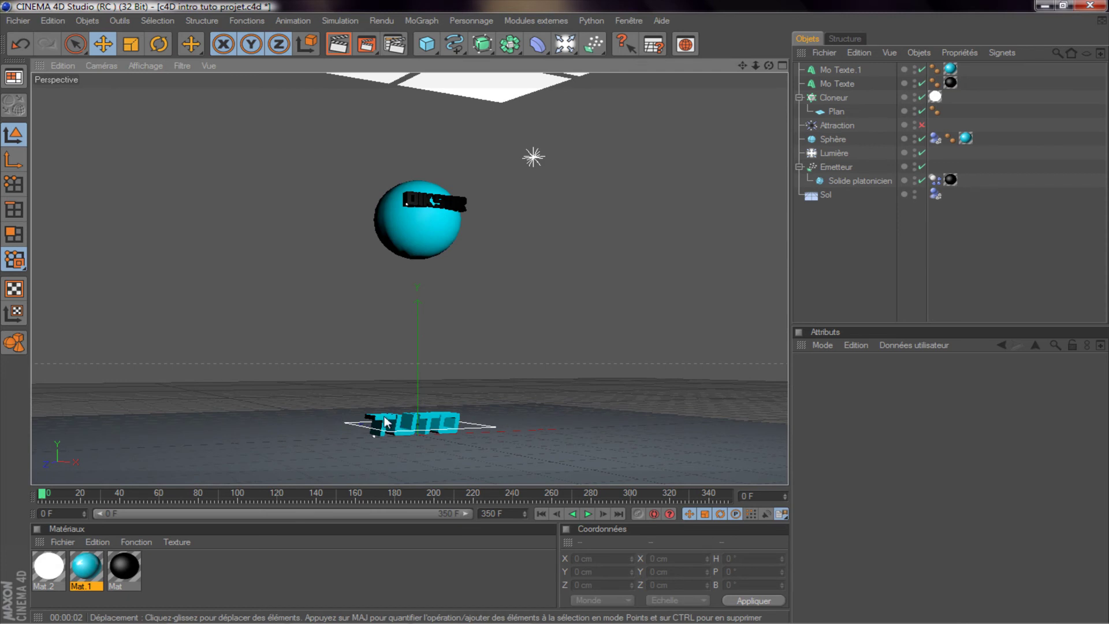
{"action": "left_click_drag", "start_coordinate": [547, 380], "coordinate": [549, 399]}
{"action": "left_click_drag", "start_coordinate": [744, 63], "coordinate": [555, 310]}
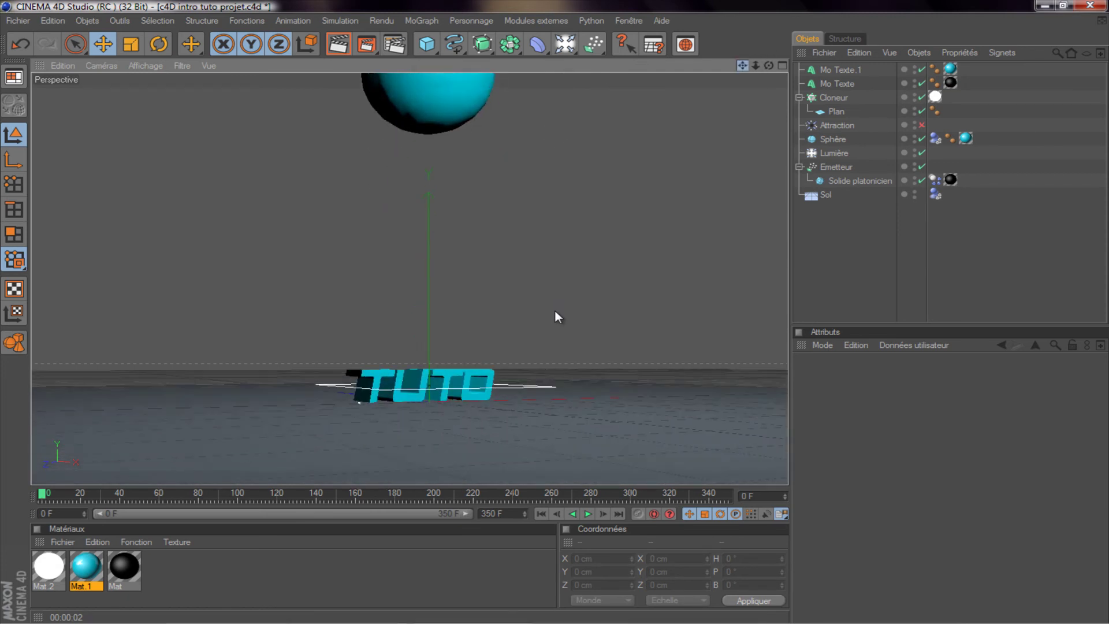
{"action": "left_click_drag", "start_coordinate": [773, 67], "coordinate": [556, 309]}
{"action": "mouse_move", "coordinate": [742, 71]}
{"action": "left_mouse_down"}
{"action": "mouse_move", "coordinate": [555, 304]}
{"action": "mouse_move", "coordinate": [695, 214]}
{"action": "left_mouse_up"}
{"action": "left_click_drag", "start_coordinate": [743, 65], "coordinate": [608, 421]}
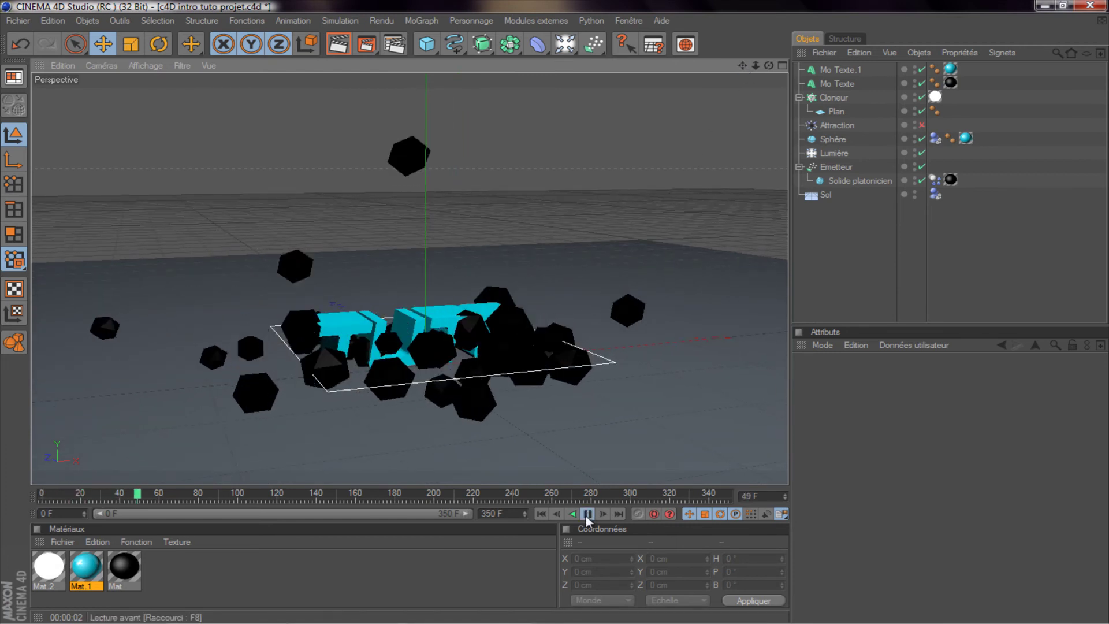
Stop playback at frame 64 and give both TUTO ends a cap and bevel with 2 cm radius
{"action": "left_click", "coordinate": [586, 515]}
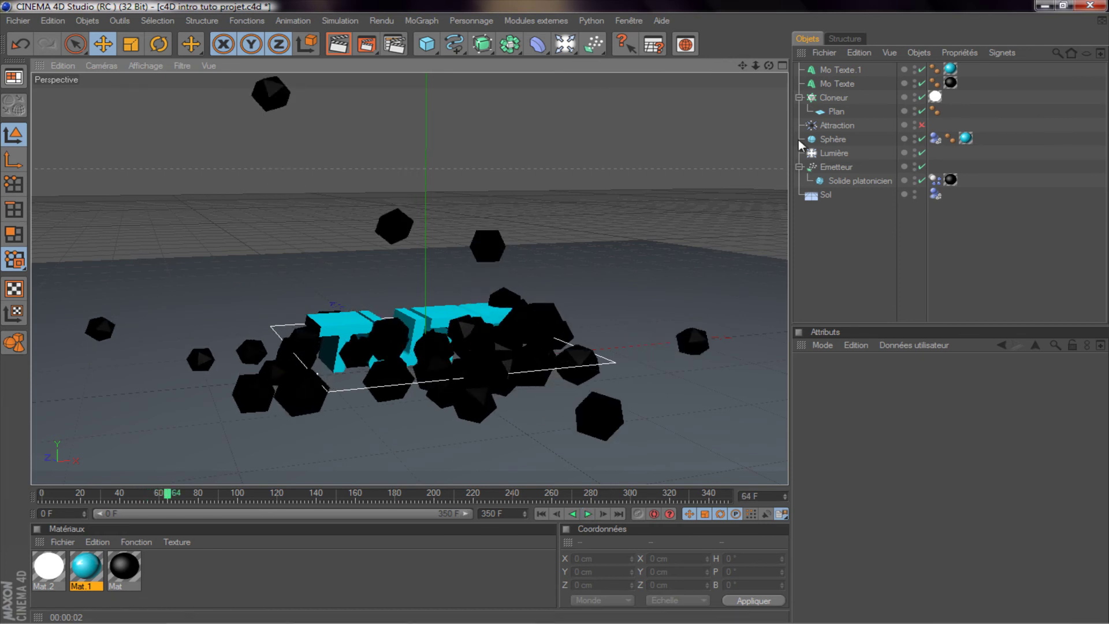
{"action": "left_click", "coordinate": [842, 70]}
{"action": "left_click", "coordinate": [960, 378]}
{"action": "left_click", "coordinate": [986, 417]}
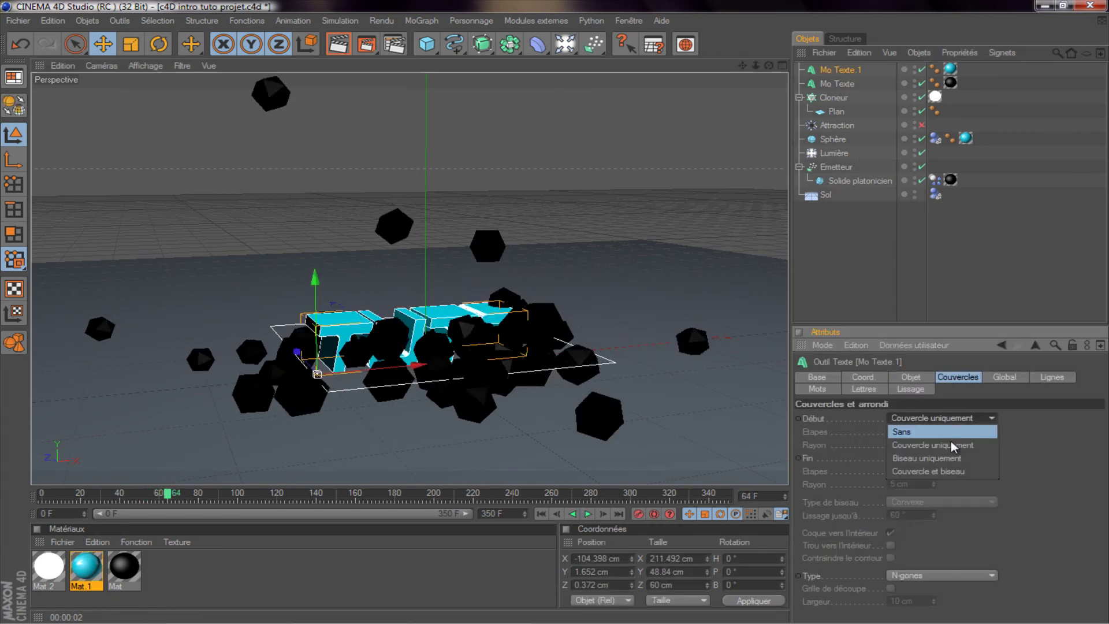
{"action": "left_click", "coordinate": [941, 467]}
{"action": "left_click", "coordinate": [983, 461]}
{"action": "left_click", "coordinate": [924, 515]}
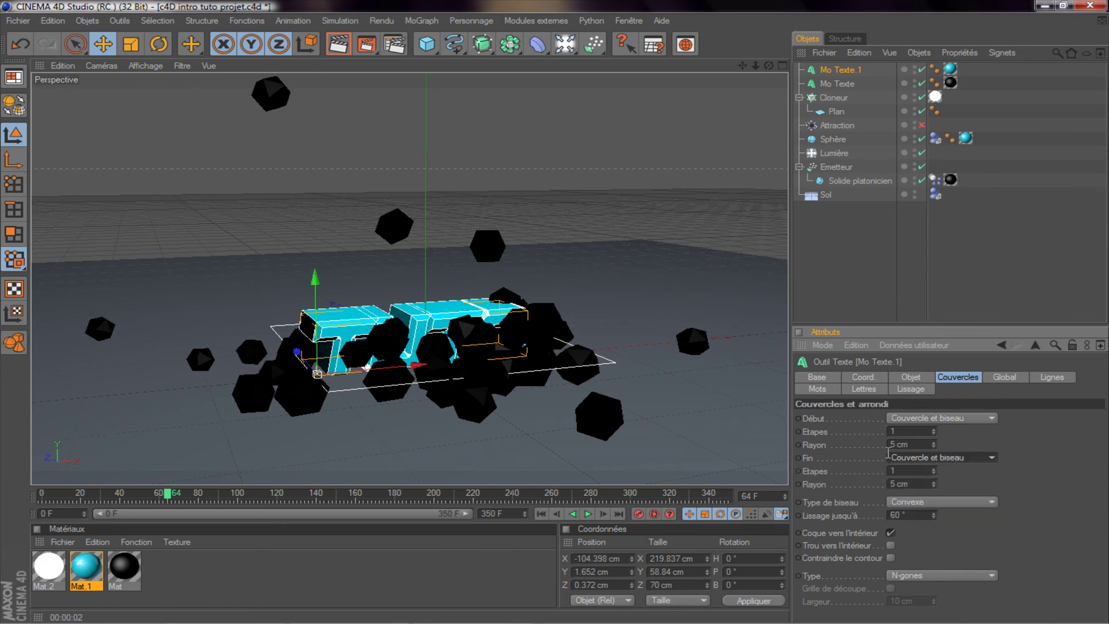
{"action": "double_click", "coordinate": [893, 483]}
{"action": "type", "text": "2"}
{"action": "key", "text": "Return"}
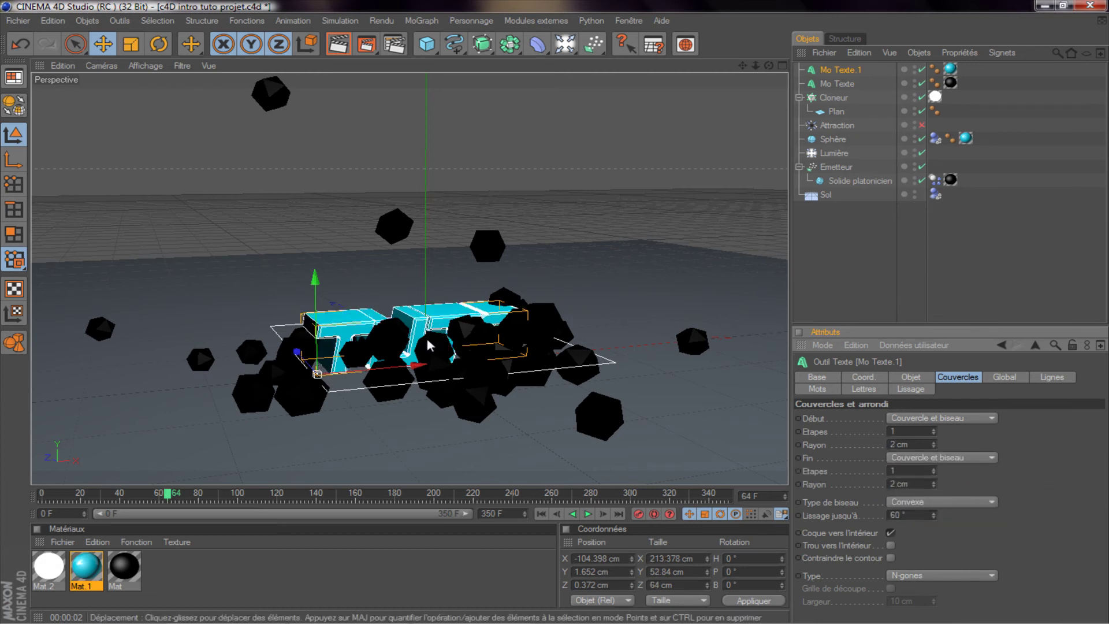
Deselect the text and orbit the view lower, panning the scene down
{"action": "left_click", "coordinate": [509, 217]}
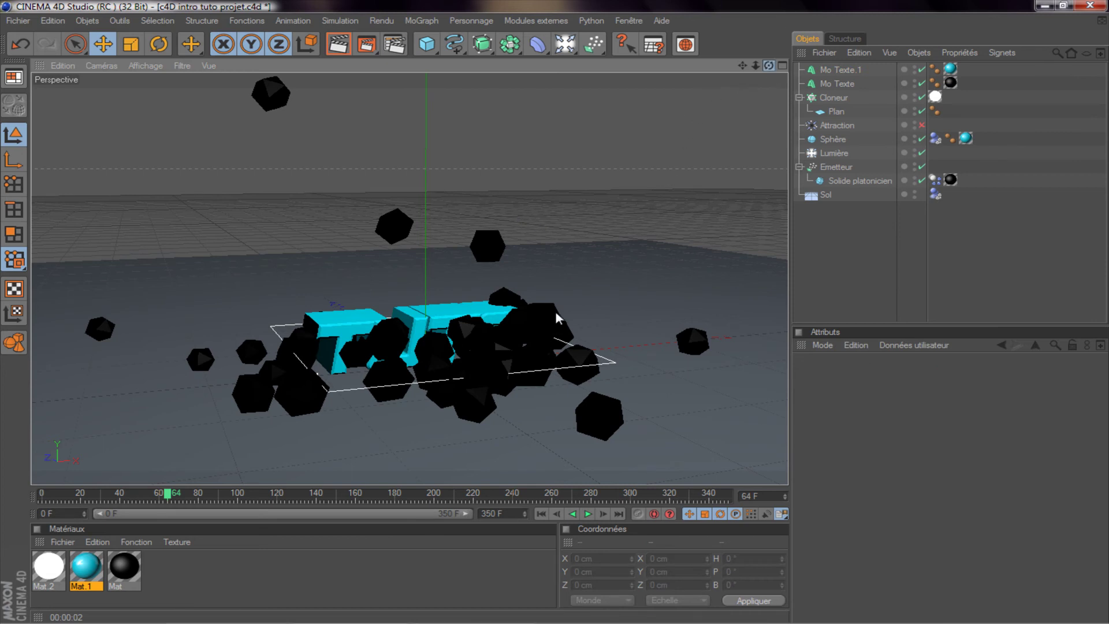
{"action": "left_click_drag", "start_coordinate": [556, 311], "coordinate": [556, 310], "text": "alt"}
{"action": "mouse_move", "coordinate": [743, 66]}
{"action": "left_mouse_down"}
{"action": "mouse_move", "coordinate": [556, 322]}
{"action": "mouse_move", "coordinate": [557, 342]}
{"action": "left_mouse_up"}
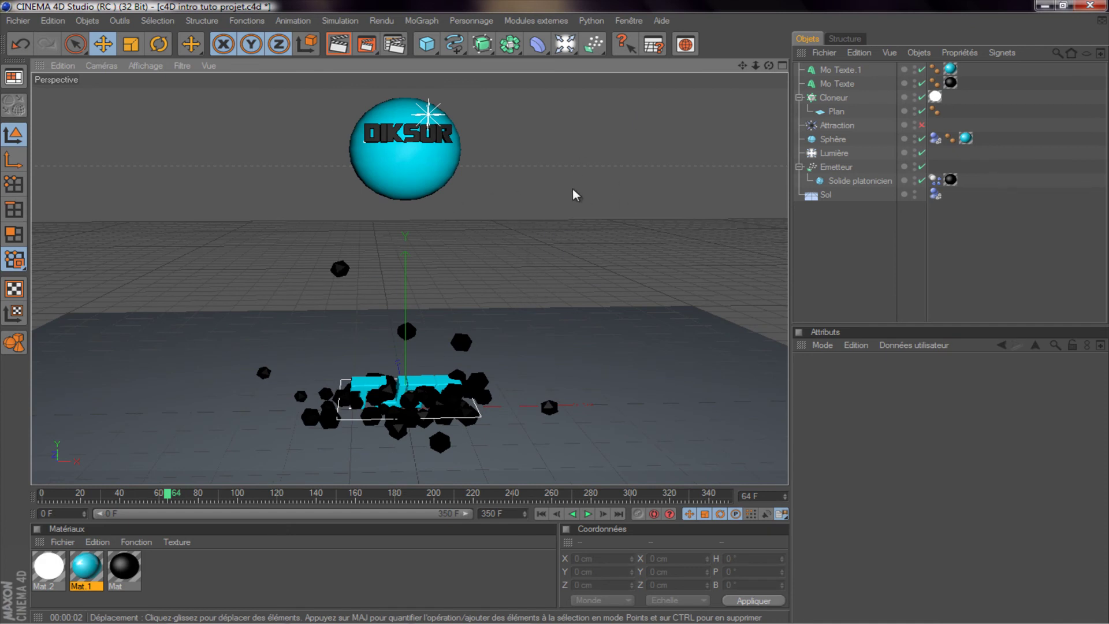
Add a Caméra object, look through it, and rewind to frame 0
{"action": "left_click", "coordinate": [569, 50]}
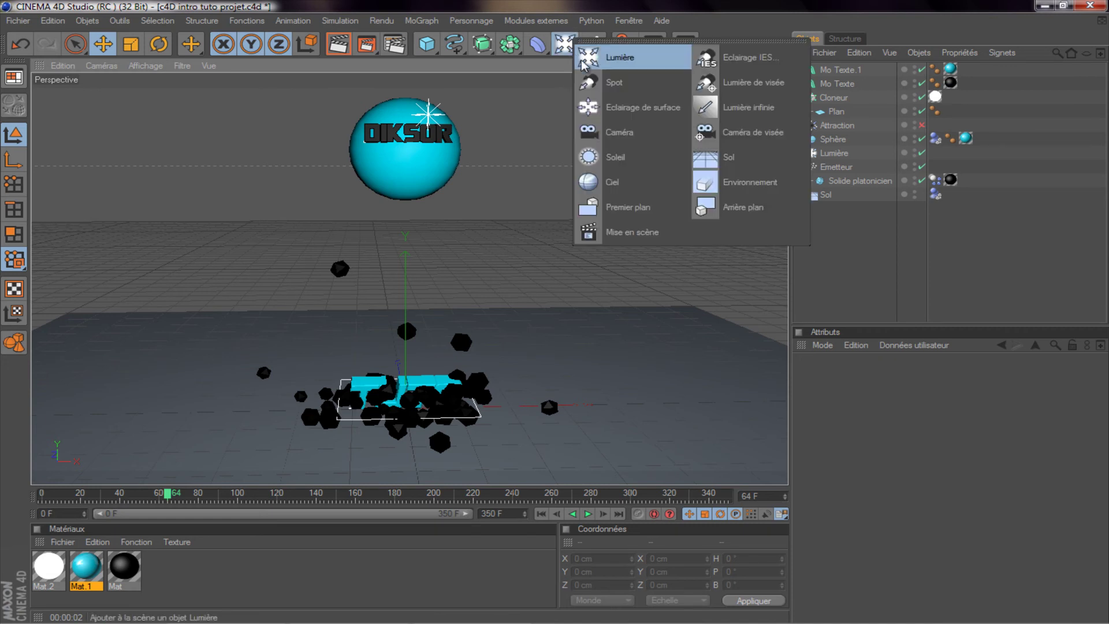
{"action": "left_click", "coordinate": [619, 142]}
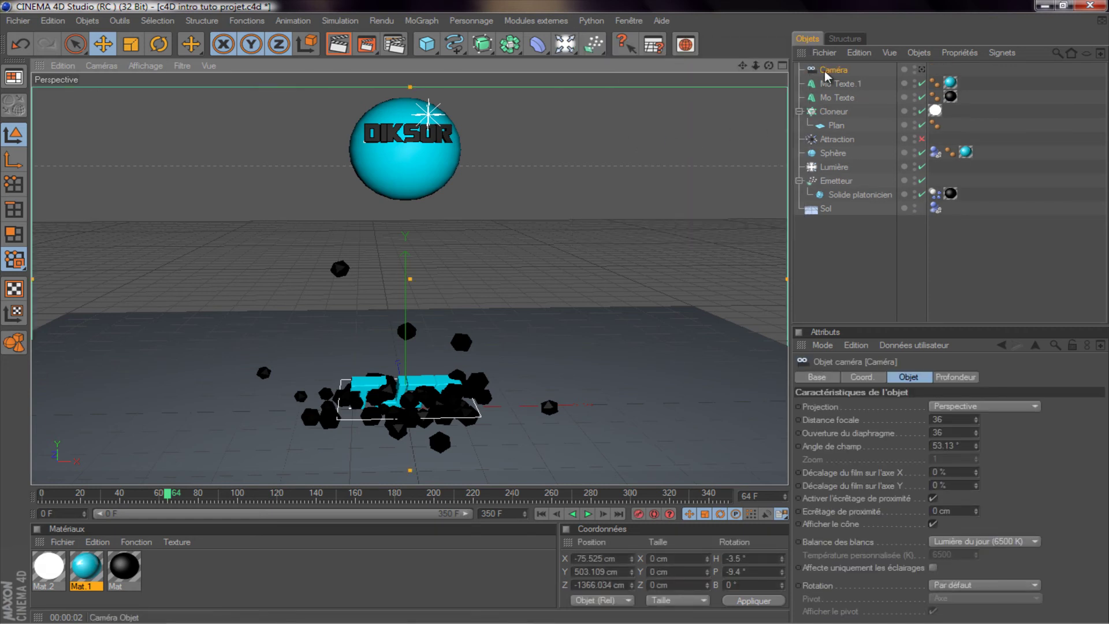
{"action": "left_click", "coordinate": [922, 70]}
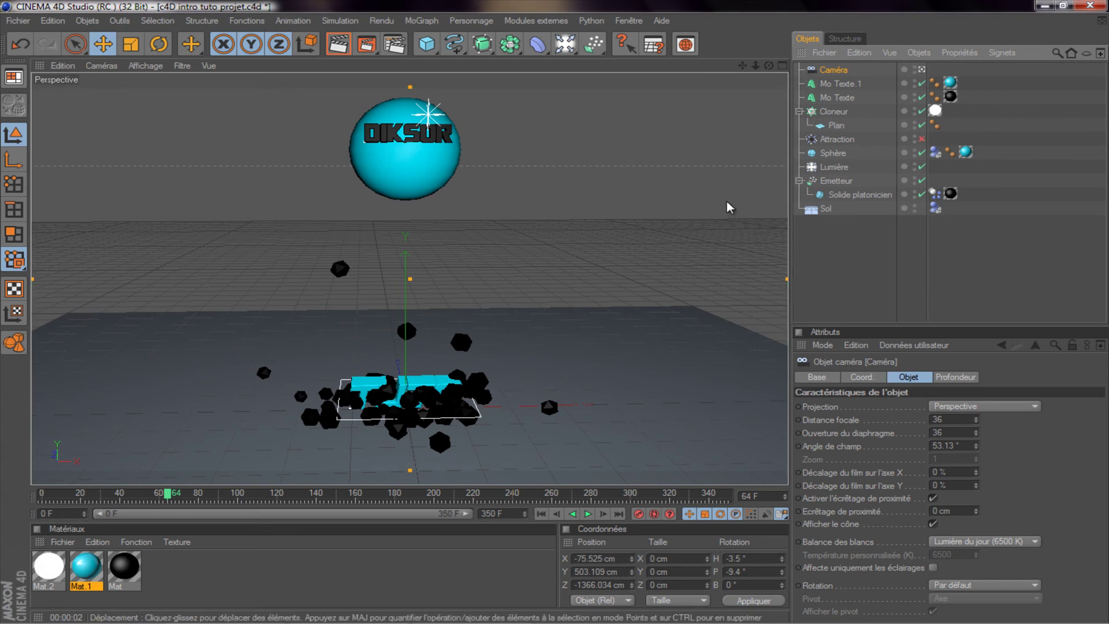
{"action": "left_click_drag", "start_coordinate": [167, 493], "coordinate": [32, 504]}
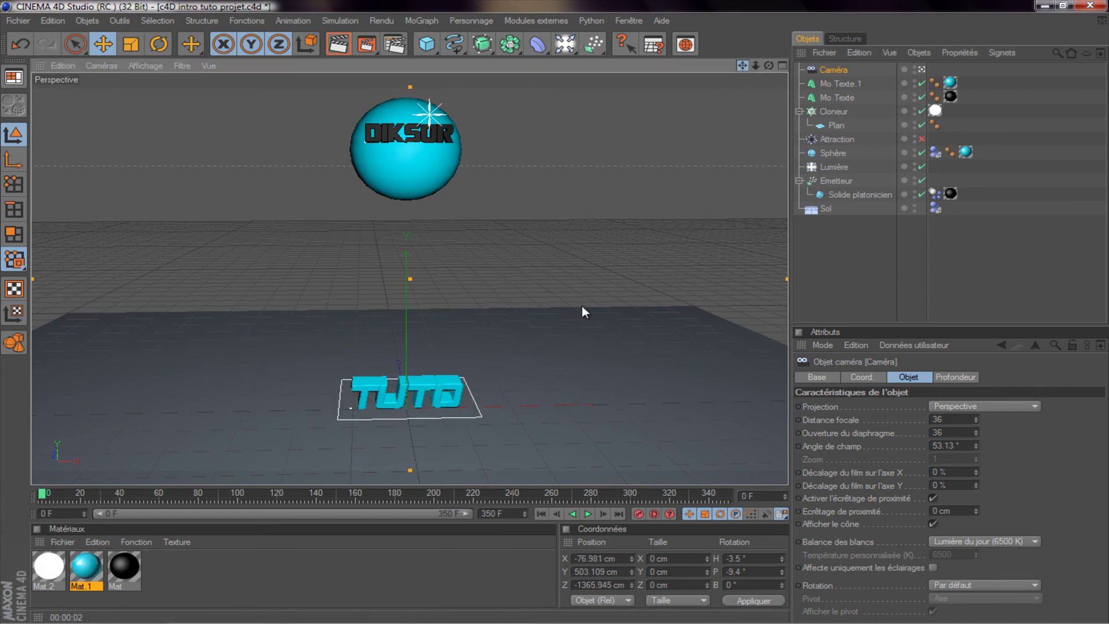
Move, dolly and orbit the camera to frame the cyan TUTO text from a low angle
{"action": "mouse_move", "coordinate": [742, 66]}
{"action": "left_mouse_down"}
{"action": "mouse_move", "coordinate": [542, 331]}
{"action": "mouse_move", "coordinate": [568, 309]}
{"action": "mouse_move", "coordinate": [556, 318]}
{"action": "left_mouse_up"}
{"action": "scroll", "coordinate": [556, 312], "scroll_direction": "up", "scroll_amount": 2}
{"action": "scroll", "coordinate": [556, 312], "scroll_direction": "up", "scroll_amount": 2}
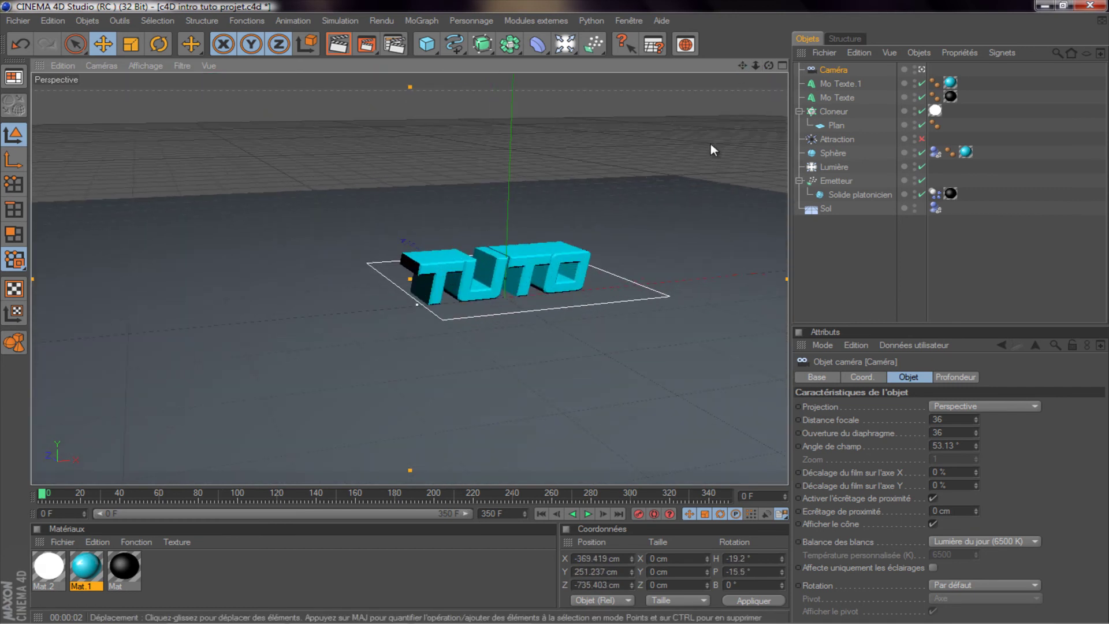
{"action": "scroll", "coordinate": [555, 312], "scroll_direction": "up", "scroll_amount": 2}
{"action": "scroll", "coordinate": [555, 312], "scroll_direction": "up", "scroll_amount": 2}
{"action": "left_click_drag", "start_coordinate": [555, 318], "coordinate": [556, 312], "text": "alt"}
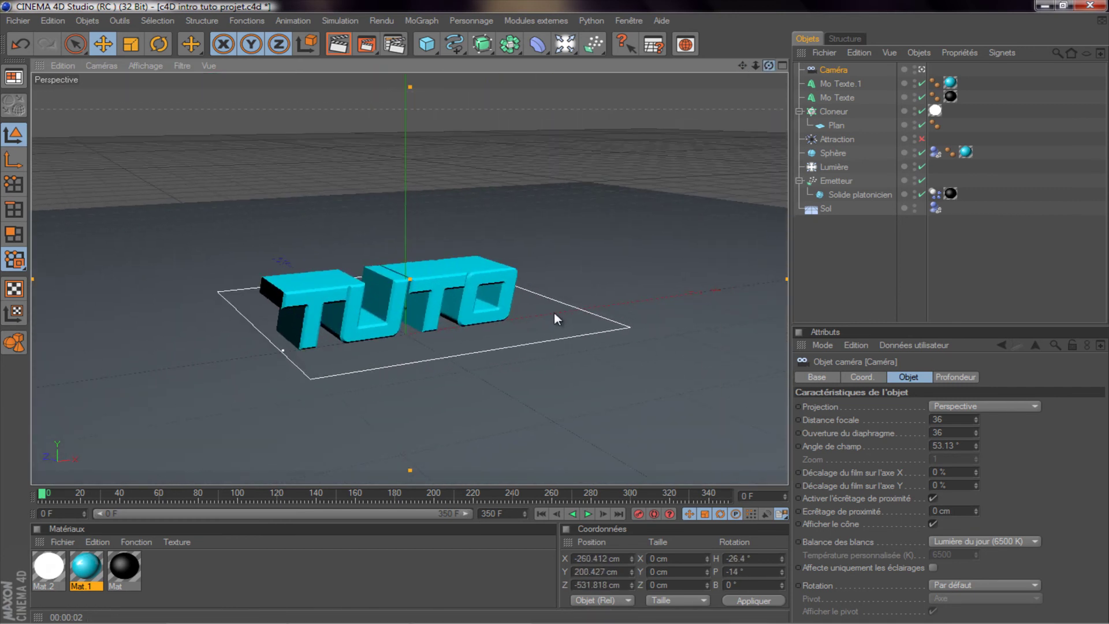
{"action": "scroll", "coordinate": [555, 311], "scroll_direction": "down", "scroll_amount": 2}
{"action": "scroll", "coordinate": [555, 311], "scroll_direction": "down", "scroll_amount": 2}
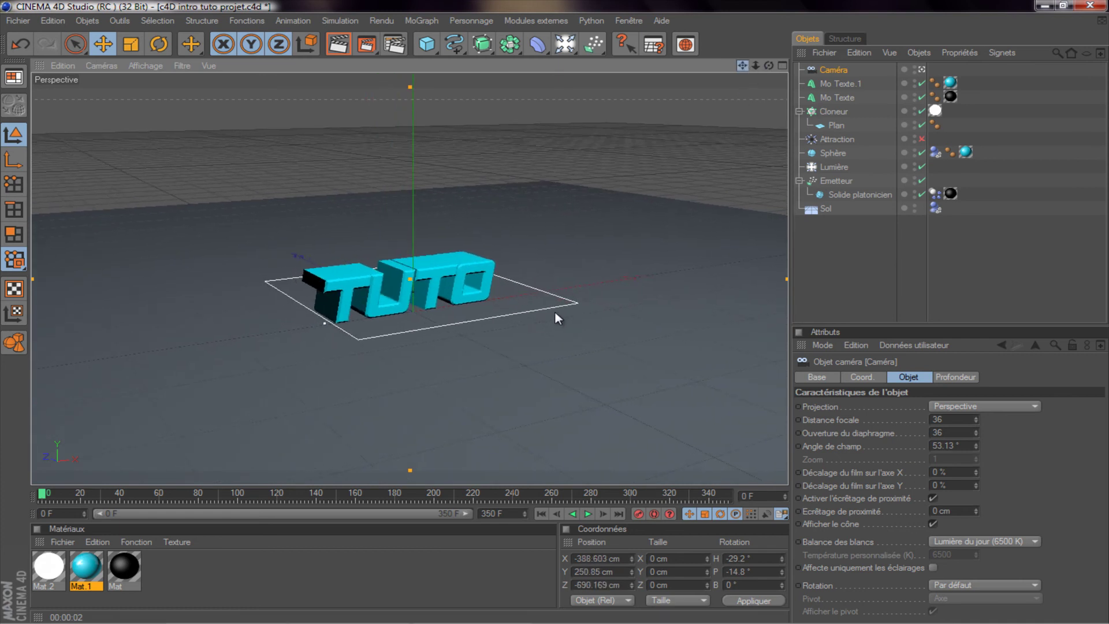
{"action": "scroll", "coordinate": [555, 311], "scroll_direction": "down", "scroll_amount": 2}
{"action": "scroll", "coordinate": [555, 311], "scroll_direction": "down", "scroll_amount": 2}
{"action": "scroll", "coordinate": [554, 312], "scroll_direction": "down", "scroll_amount": 1}
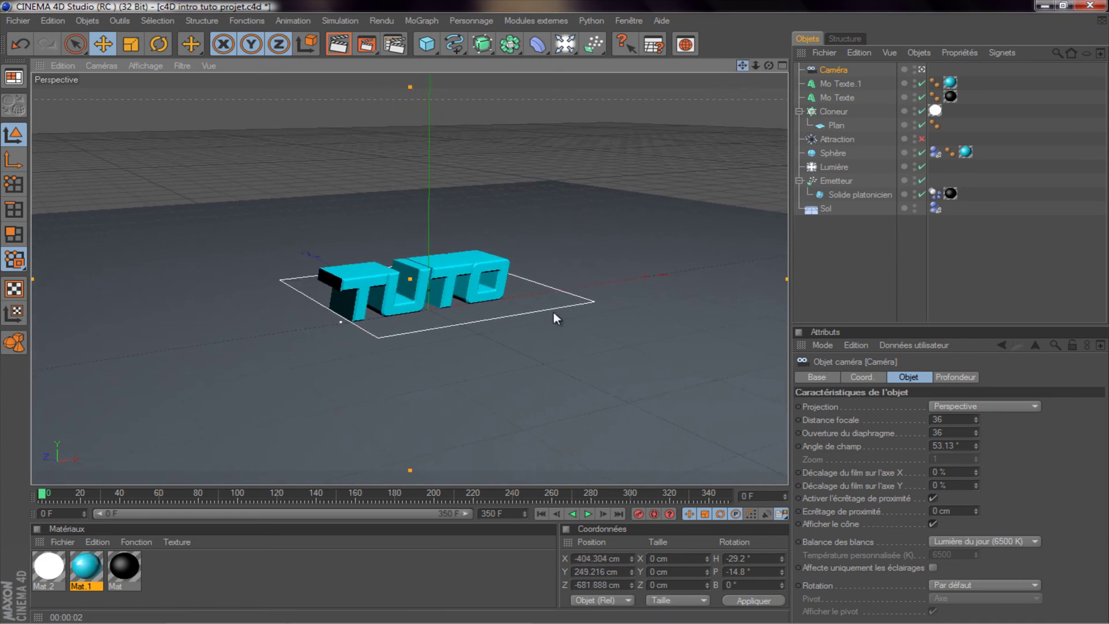
{"action": "scroll", "coordinate": [553, 312], "scroll_direction": "down", "scroll_amount": 1}
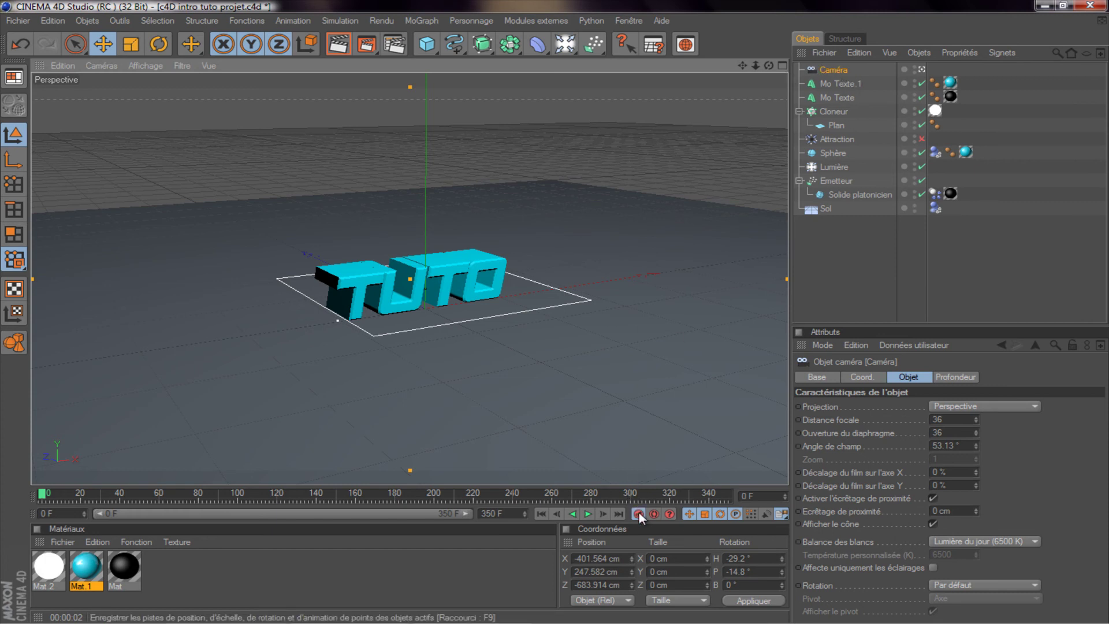
At frame 150, swing the camera to frame the particle pile
{"action": "left_click_drag", "start_coordinate": [43, 494], "coordinate": [338, 498]}
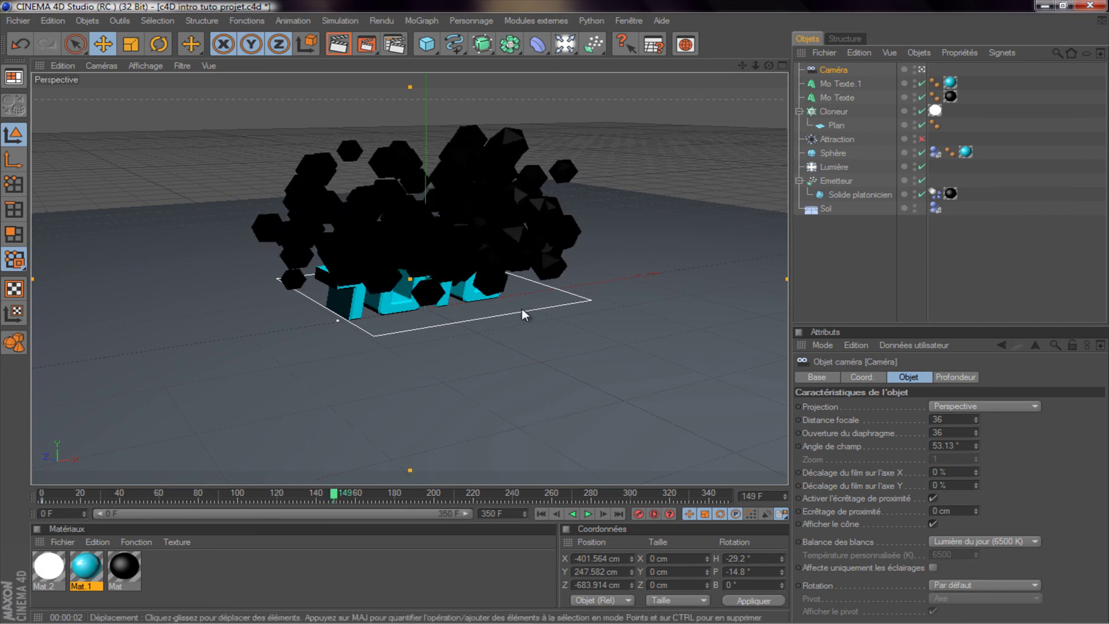
{"action": "left_click", "coordinate": [605, 520]}
{"action": "mouse_move", "coordinate": [769, 66]}
{"action": "left_mouse_down"}
{"action": "mouse_move", "coordinate": [747, 64]}
{"action": "mouse_move", "coordinate": [712, 111]}
{"action": "left_mouse_up"}
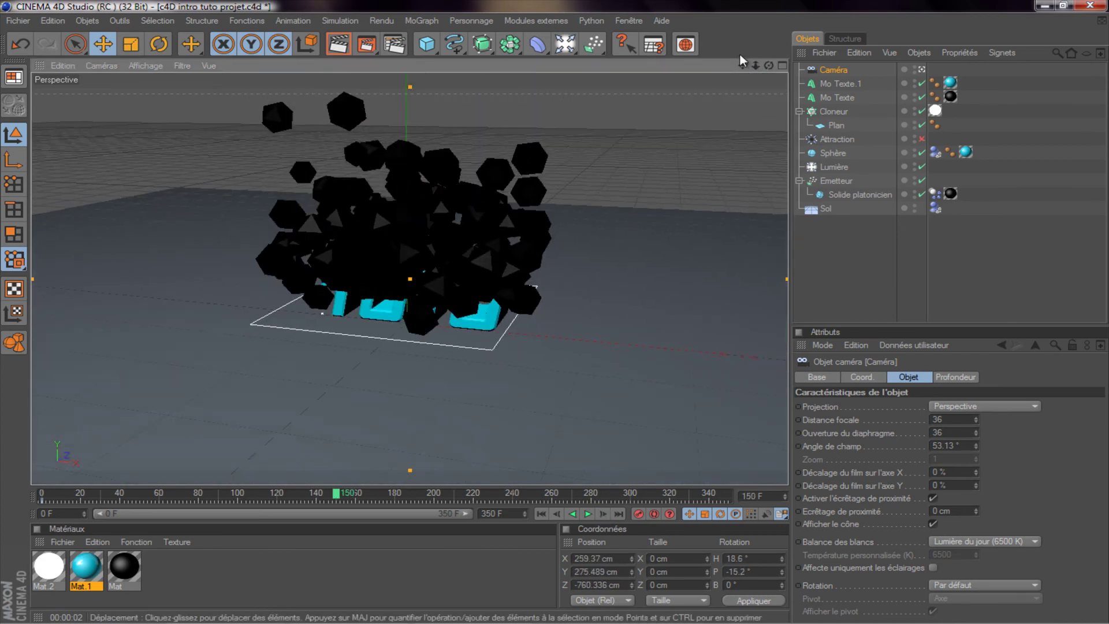
{"action": "left_click_drag", "start_coordinate": [743, 65], "coordinate": [778, 68]}
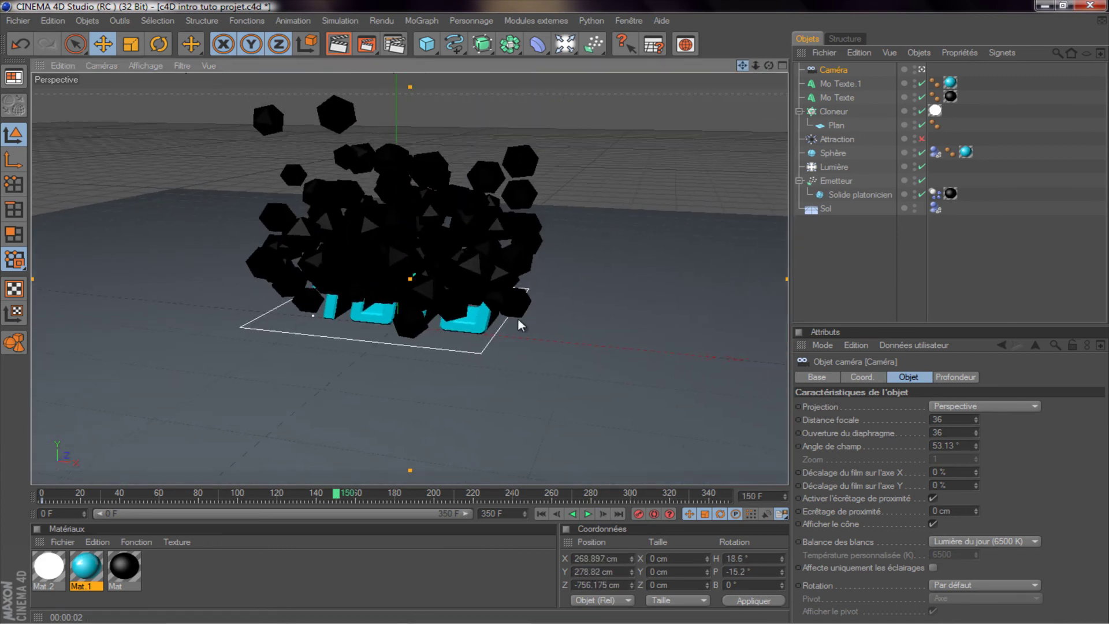
{"action": "left_click_drag", "start_coordinate": [569, 314], "coordinate": [753, 65]}
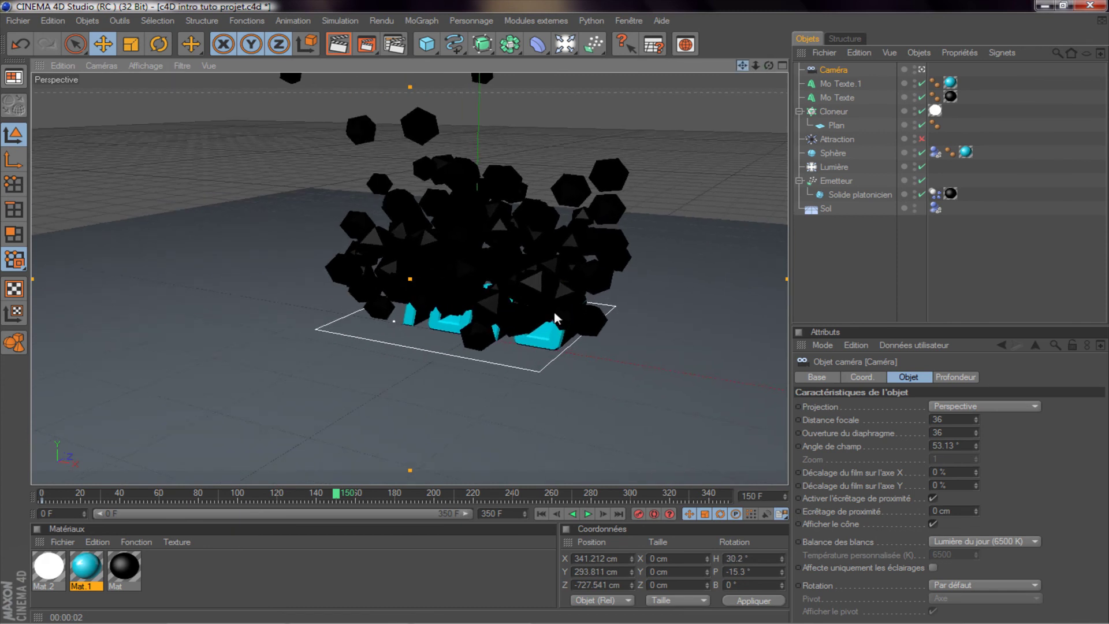
{"action": "mouse_move", "coordinate": [554, 312]}
{"action": "middle_mouse_down", "text": "alt"}
{"action": "mouse_move", "coordinate": [547, 302]}
{"action": "mouse_move", "coordinate": [556, 313]}
{"action": "middle_mouse_up", "text": "alt"}
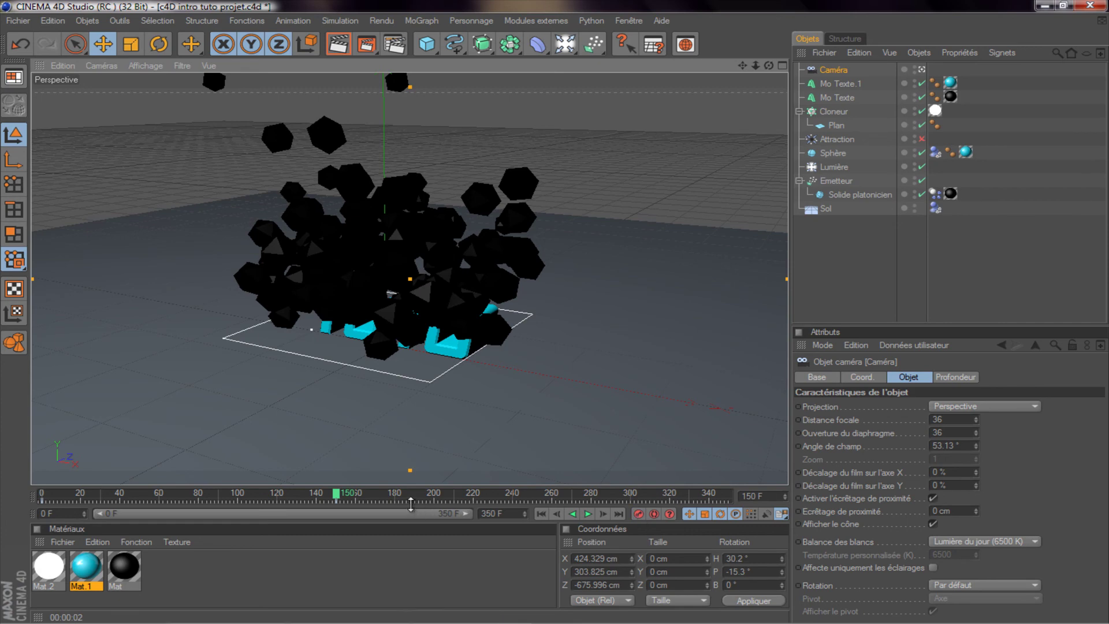
At frame 181, frame the camera on the DIKSOR sphere, then return to frame 0
{"action": "left_click_drag", "start_coordinate": [339, 498], "coordinate": [396, 496]}
{"action": "mouse_move", "coordinate": [743, 66]}
{"action": "left_mouse_down"}
{"action": "mouse_move", "coordinate": [538, 339]}
{"action": "mouse_move", "coordinate": [558, 318]}
{"action": "left_mouse_up"}
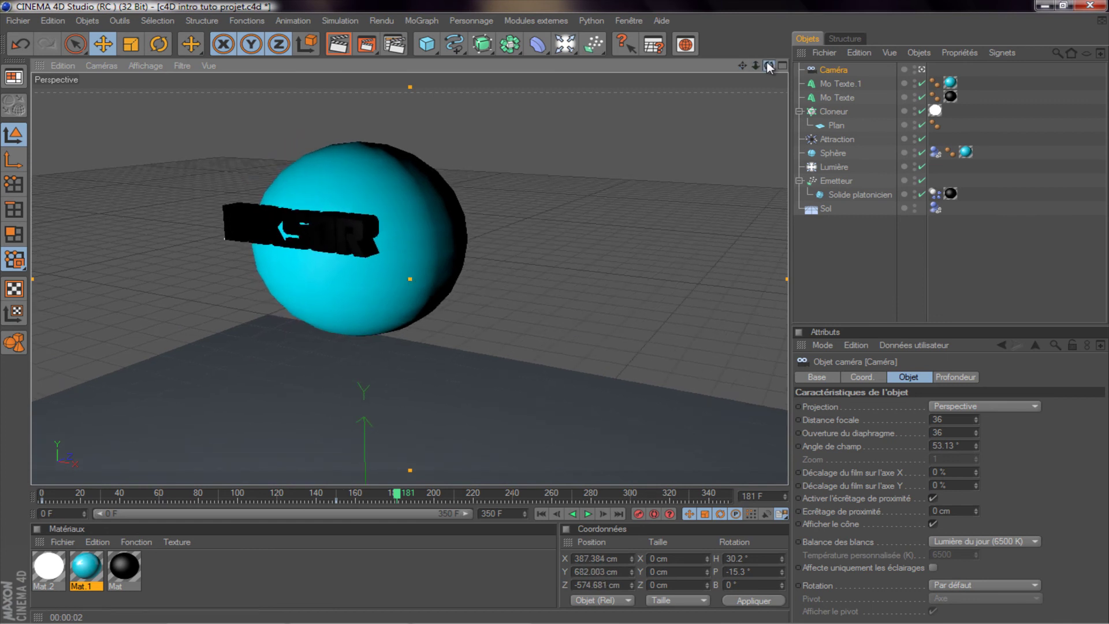
{"action": "left_click_drag", "start_coordinate": [767, 62], "coordinate": [556, 314]}
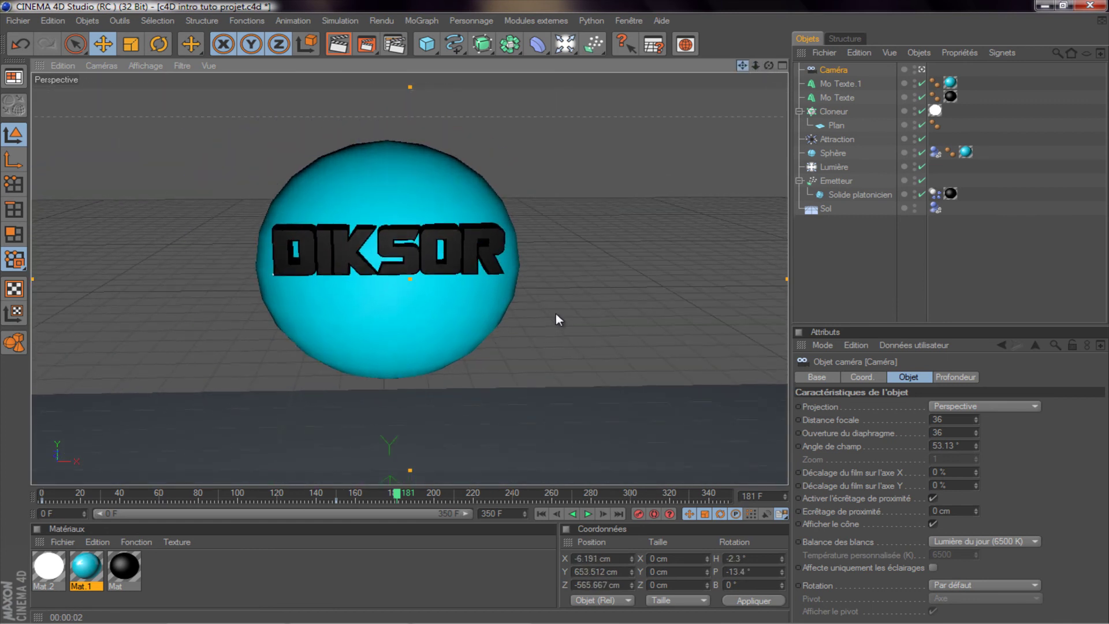
{"action": "left_click_drag", "start_coordinate": [768, 64], "coordinate": [552, 311]}
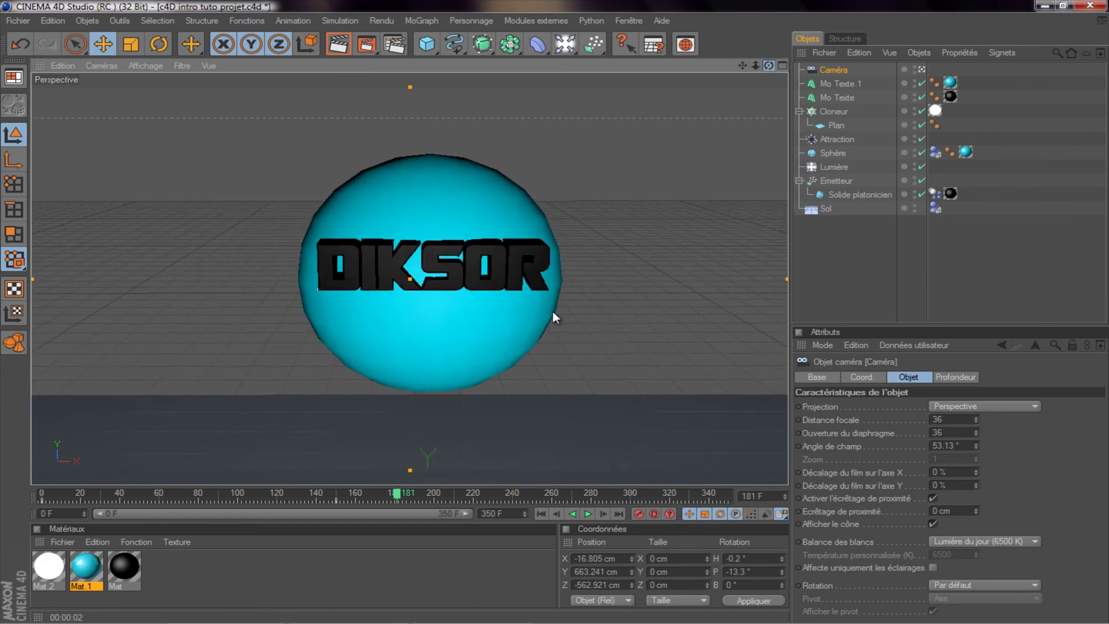
{"action": "mouse_move", "coordinate": [747, 66]}
{"action": "left_mouse_down"}
{"action": "mouse_move", "coordinate": [698, 102]}
{"action": "mouse_move", "coordinate": [694, 118]}
{"action": "mouse_move", "coordinate": [720, 77]}
{"action": "mouse_move", "coordinate": [554, 313]}
{"action": "left_mouse_up"}
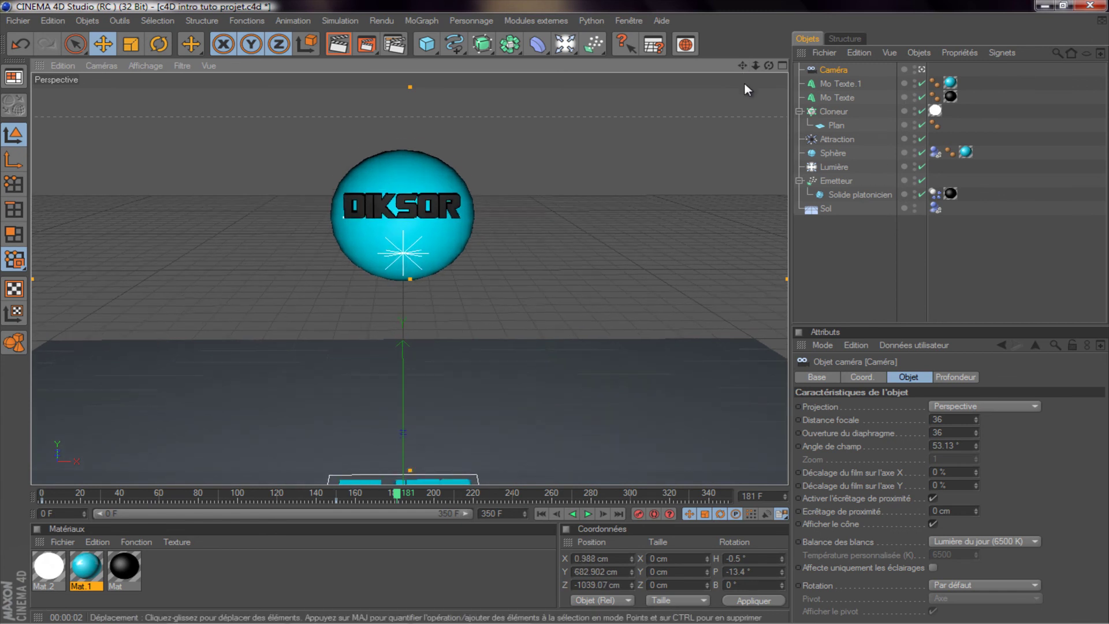
{"action": "scroll", "coordinate": [747, 90], "scroll_direction": "up", "scroll_amount": 2}
{"action": "left_click_drag", "start_coordinate": [745, 61], "coordinate": [638, 395]}
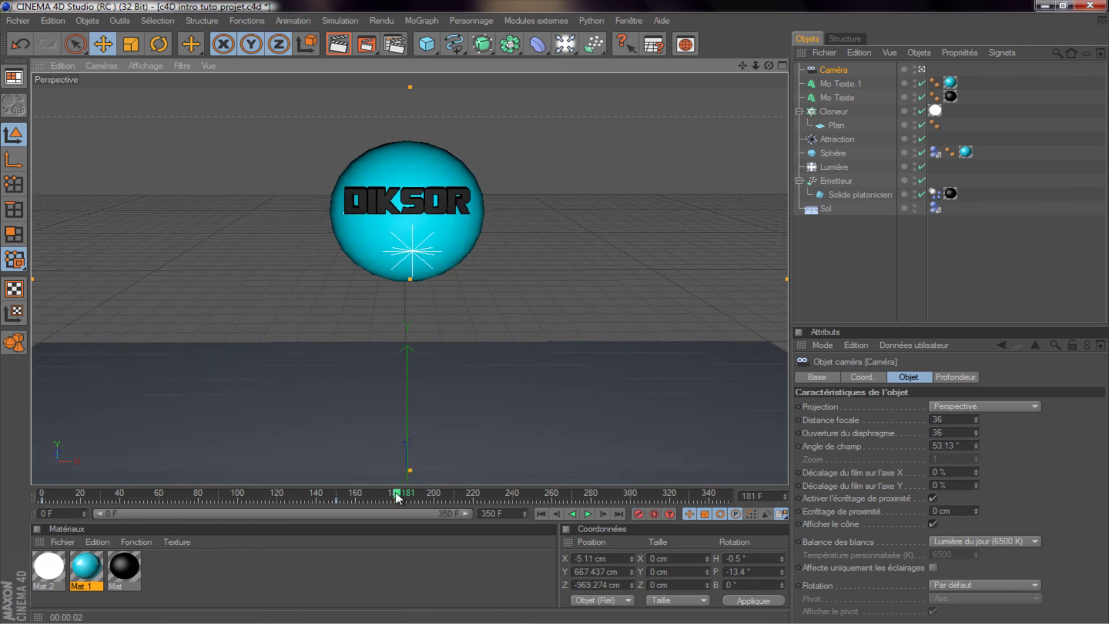
{"action": "left_click_drag", "start_coordinate": [400, 495], "coordinate": [42, 495]}
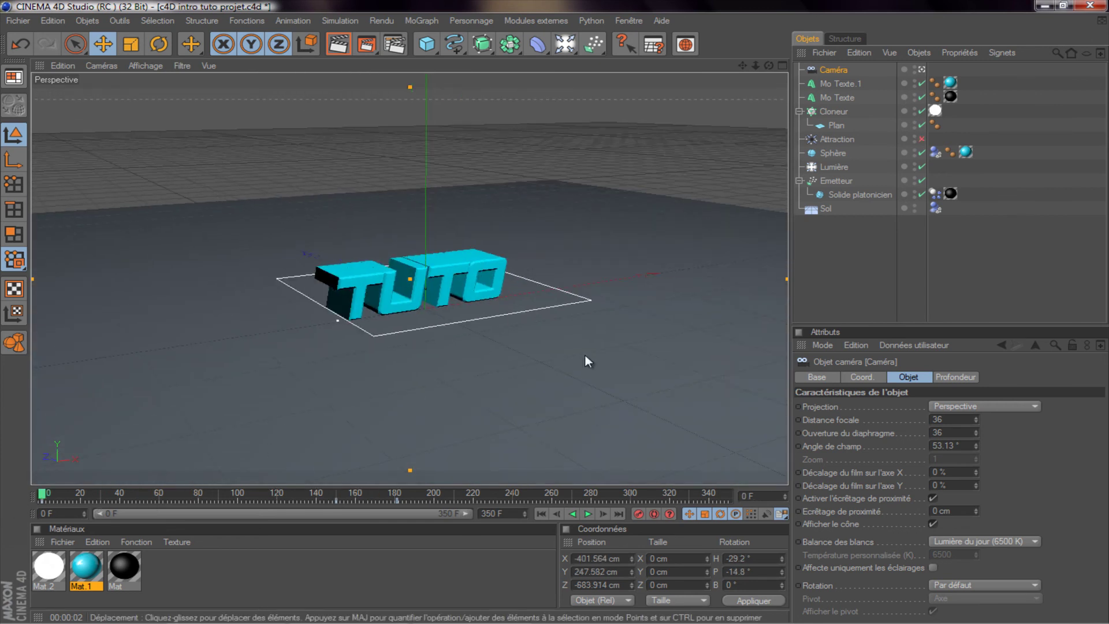
Rewind and play the animation through to frame 347
{"action": "left_click", "coordinate": [588, 464]}
{"action": "left_click", "coordinate": [589, 514]}
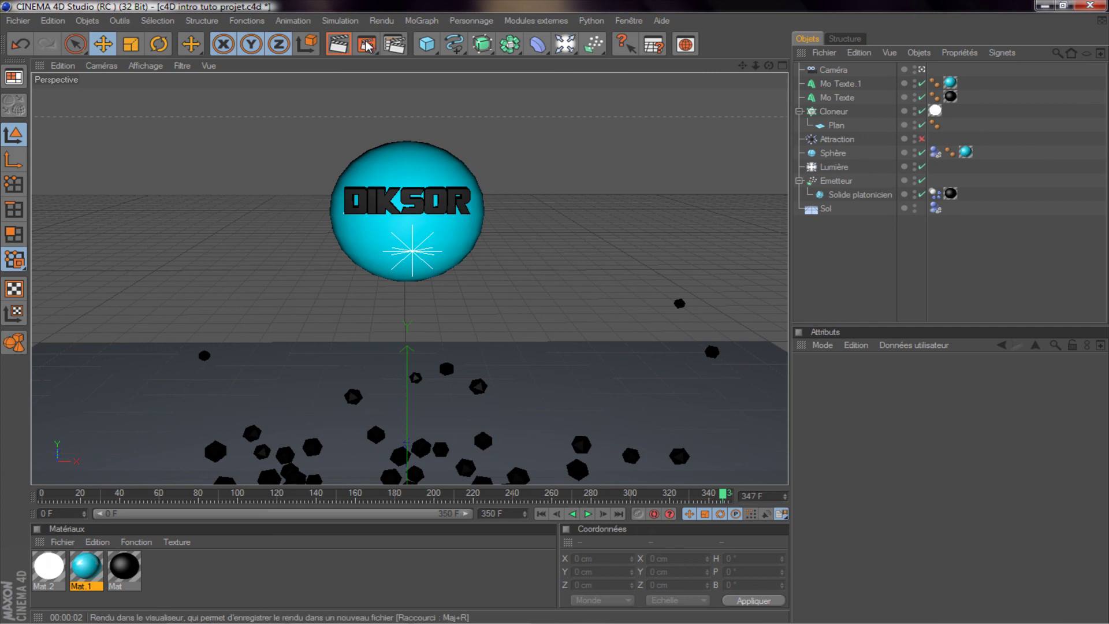
{"action": "left_click", "coordinate": [367, 47]}
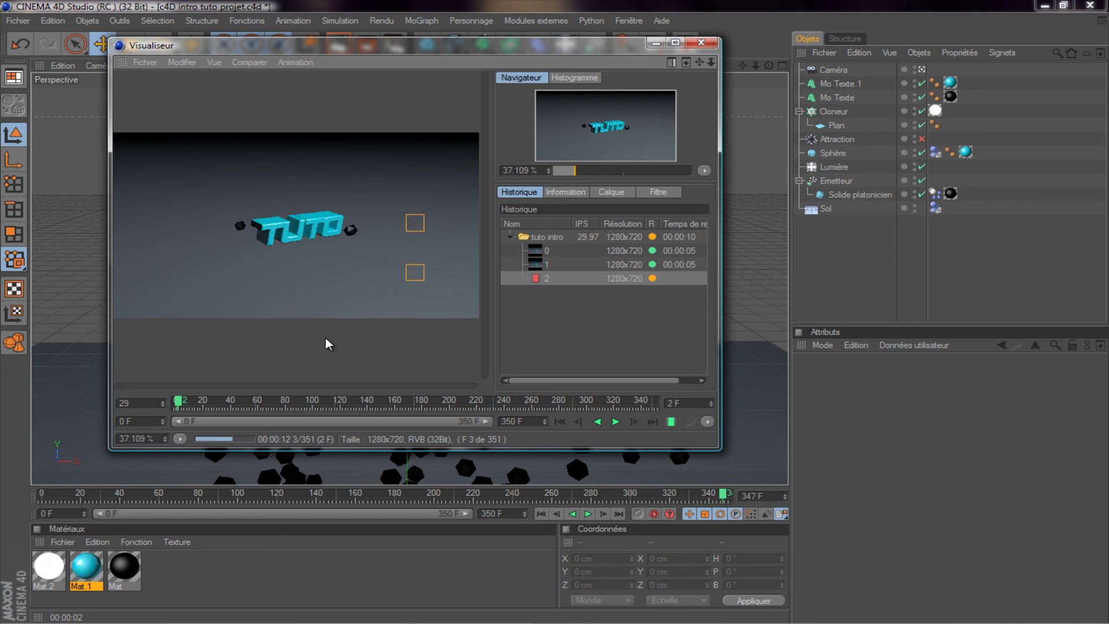
{"action": "left_click", "coordinate": [702, 44]}
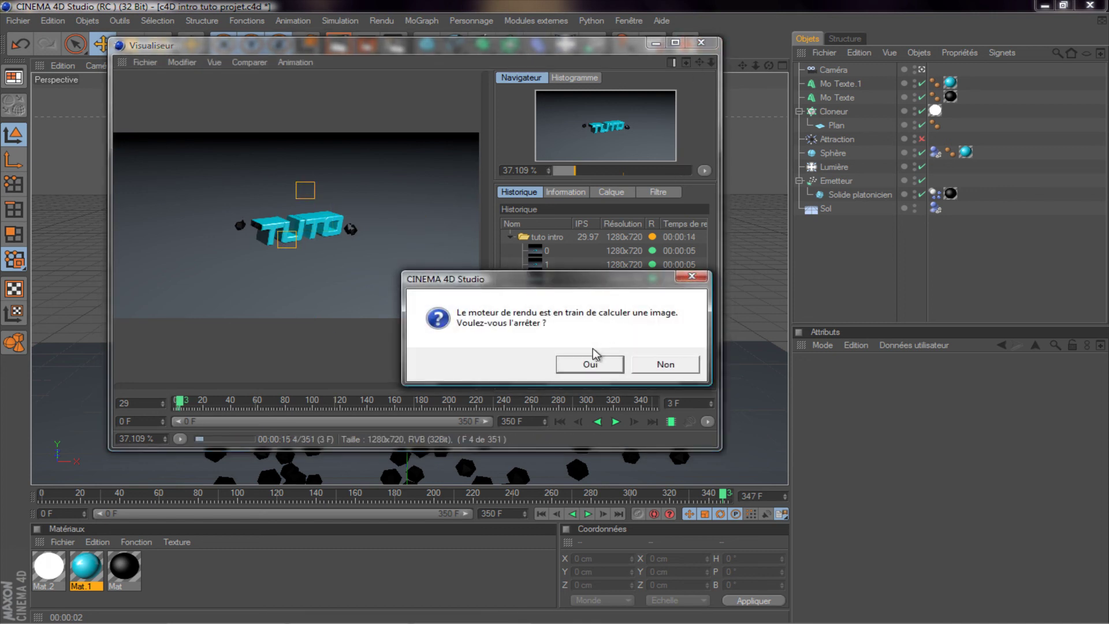
{"action": "left_click", "coordinate": [588, 365]}
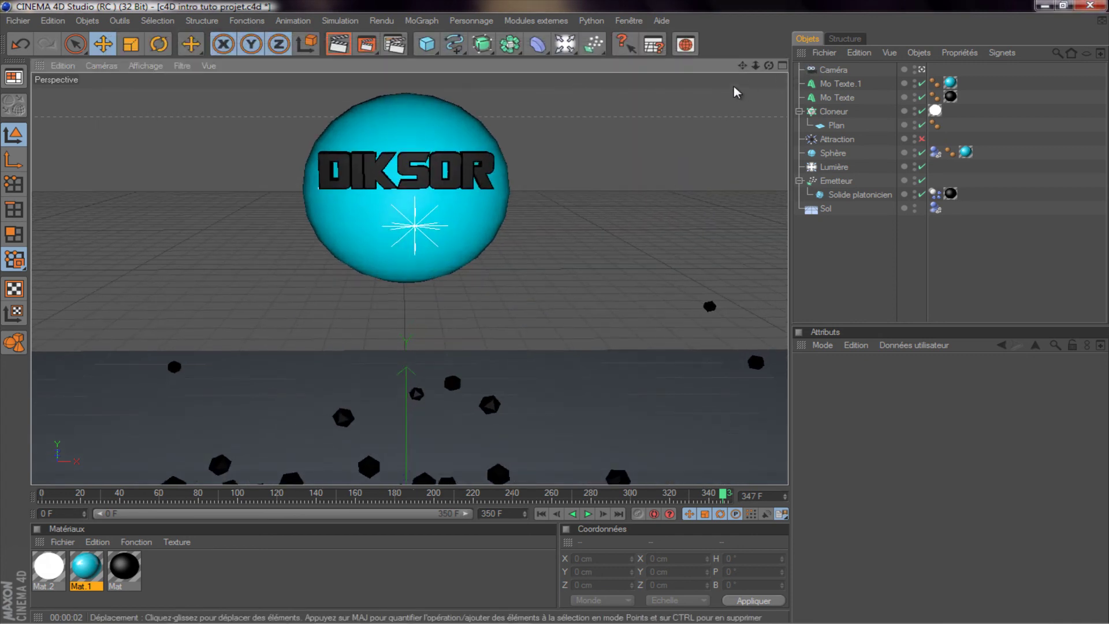
Zoom in, recentre and orbit the view around the DIKSOR sphere
{"action": "scroll", "coordinate": [558, 317], "scroll_direction": "up", "scroll_amount": 3}
{"action": "scroll", "coordinate": [720, 97], "scroll_direction": "up", "scroll_amount": 2}
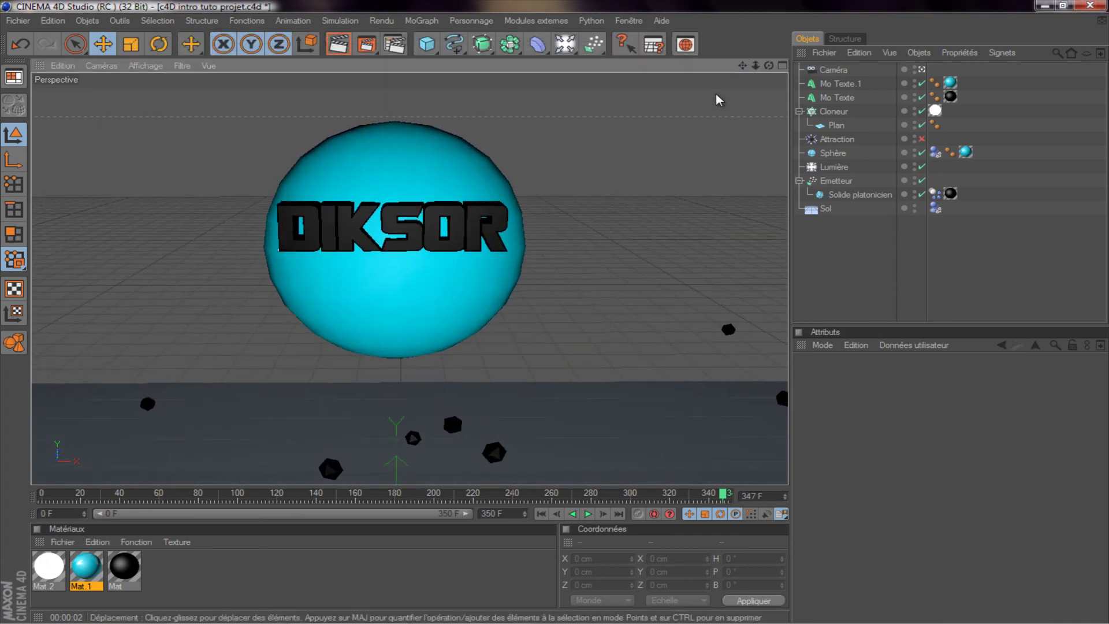
{"action": "left_click_drag", "start_coordinate": [747, 66], "coordinate": [557, 317]}
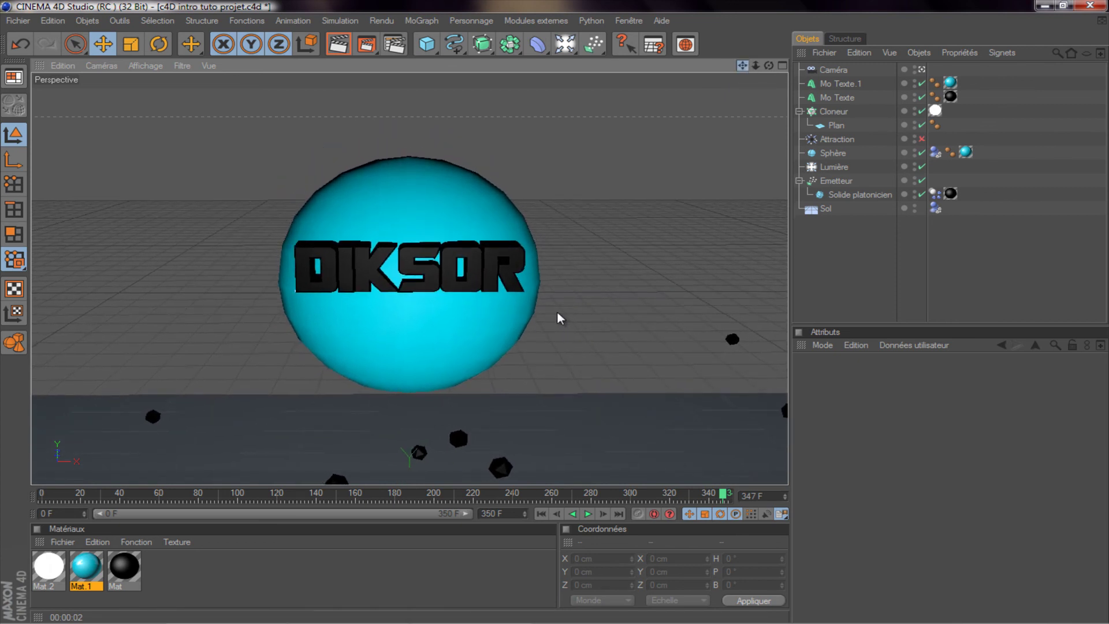
{"action": "left_click_drag", "start_coordinate": [769, 67], "coordinate": [556, 312]}
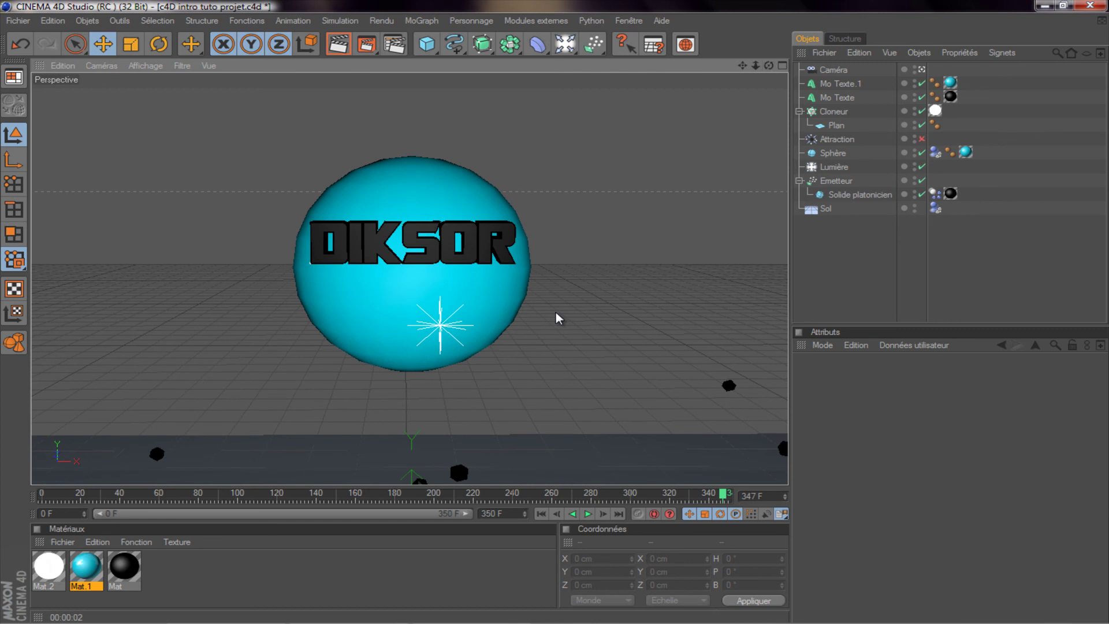